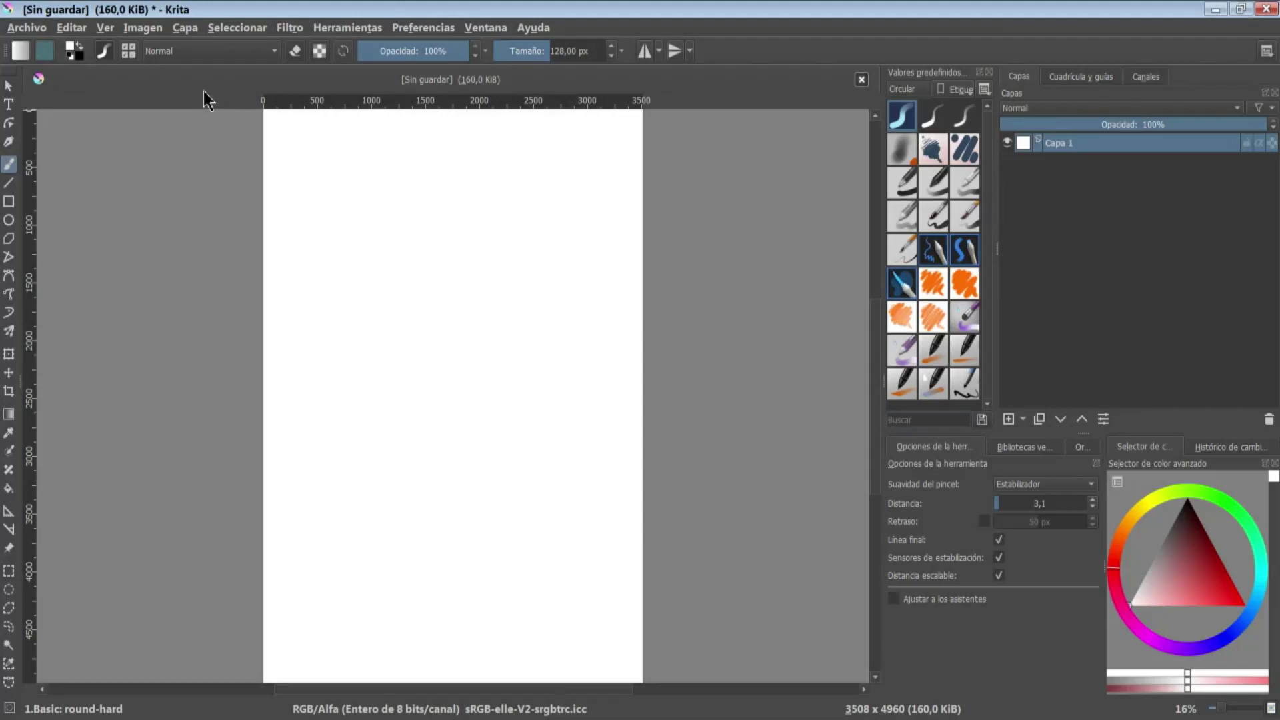
Step: Open the brush settings editor and dismiss the preset rename and save options, leaving the preset unchanged
{"action": "left_click", "coordinate": [104, 52]}
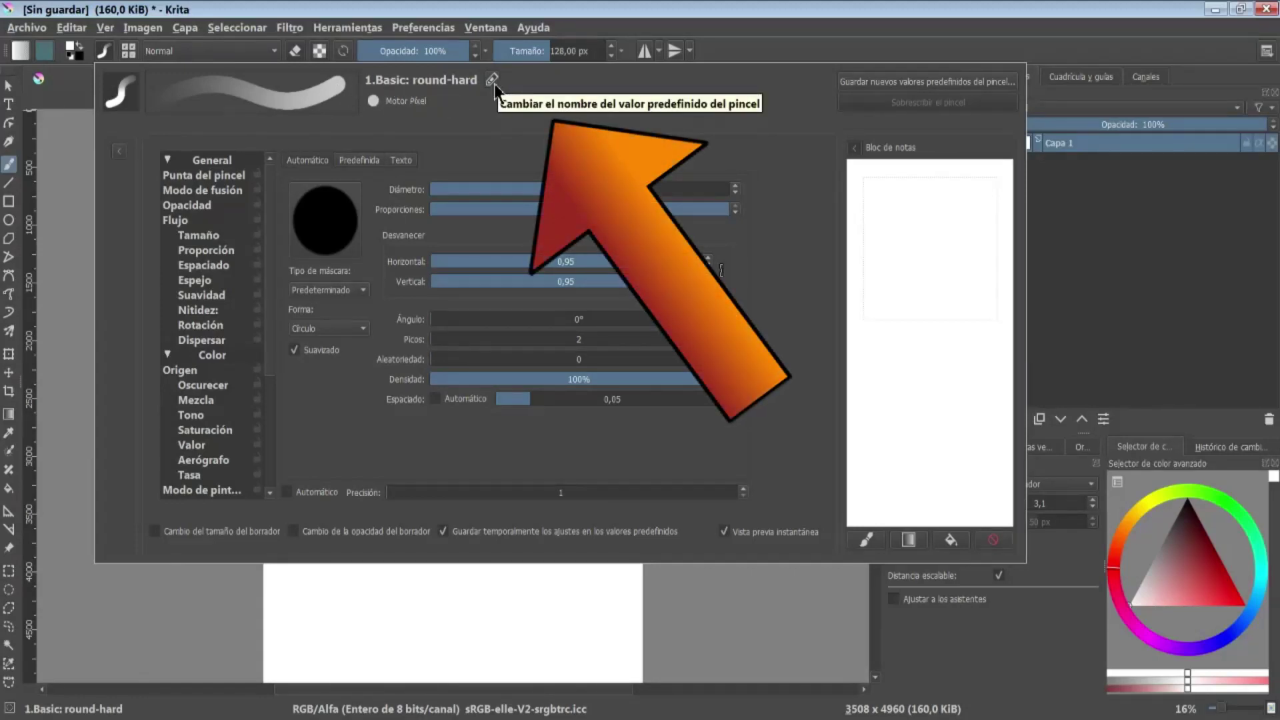
{"action": "left_click", "coordinate": [492, 80]}
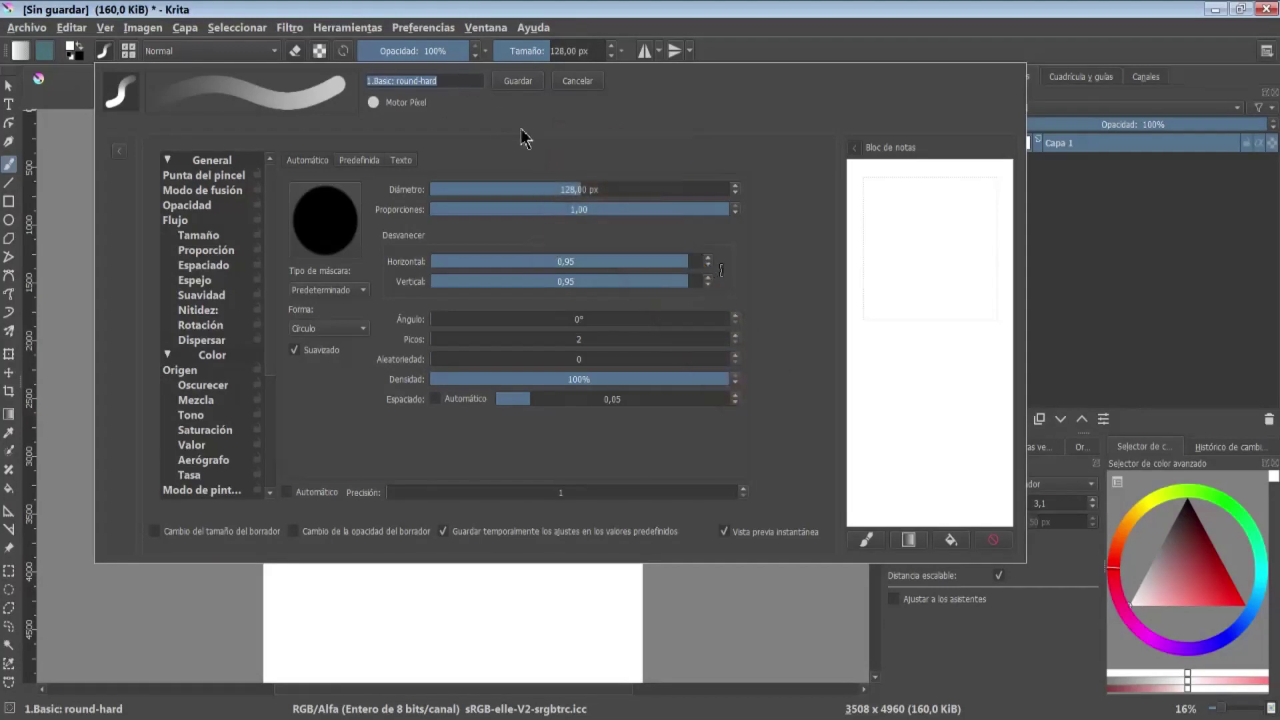
{"action": "left_click", "coordinate": [568, 83]}
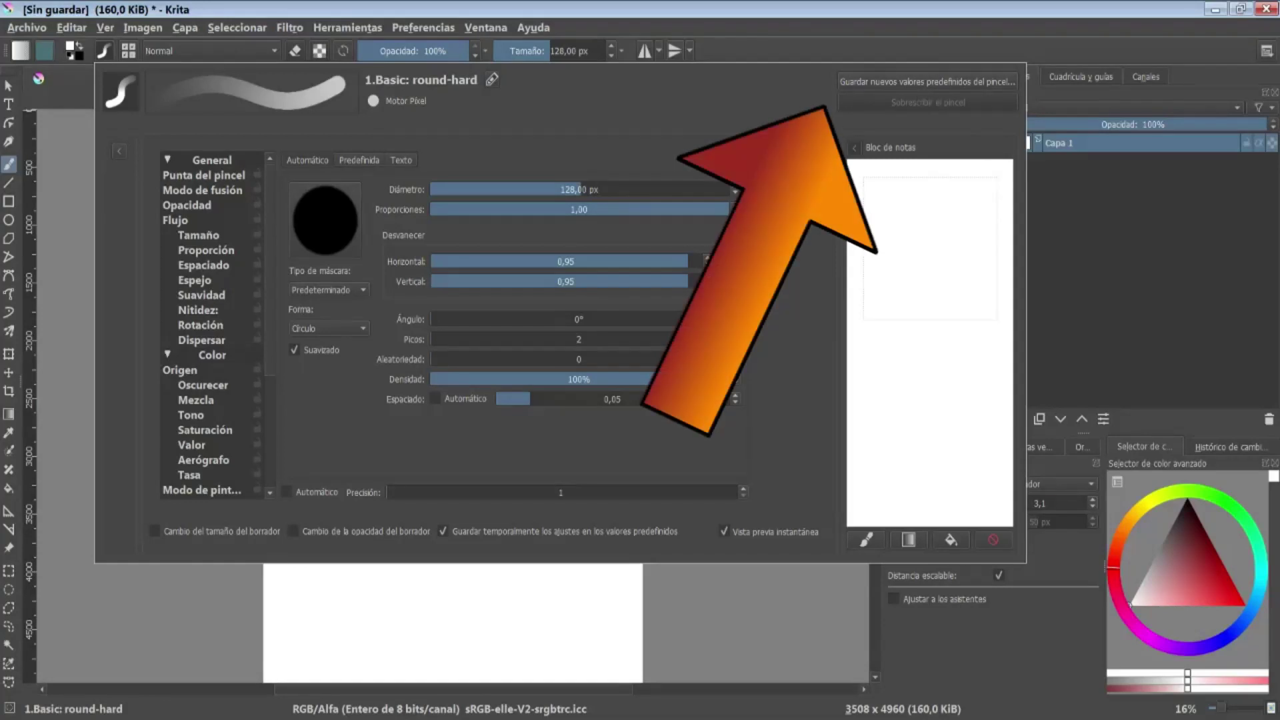
{"action": "left_click", "coordinate": [893, 83]}
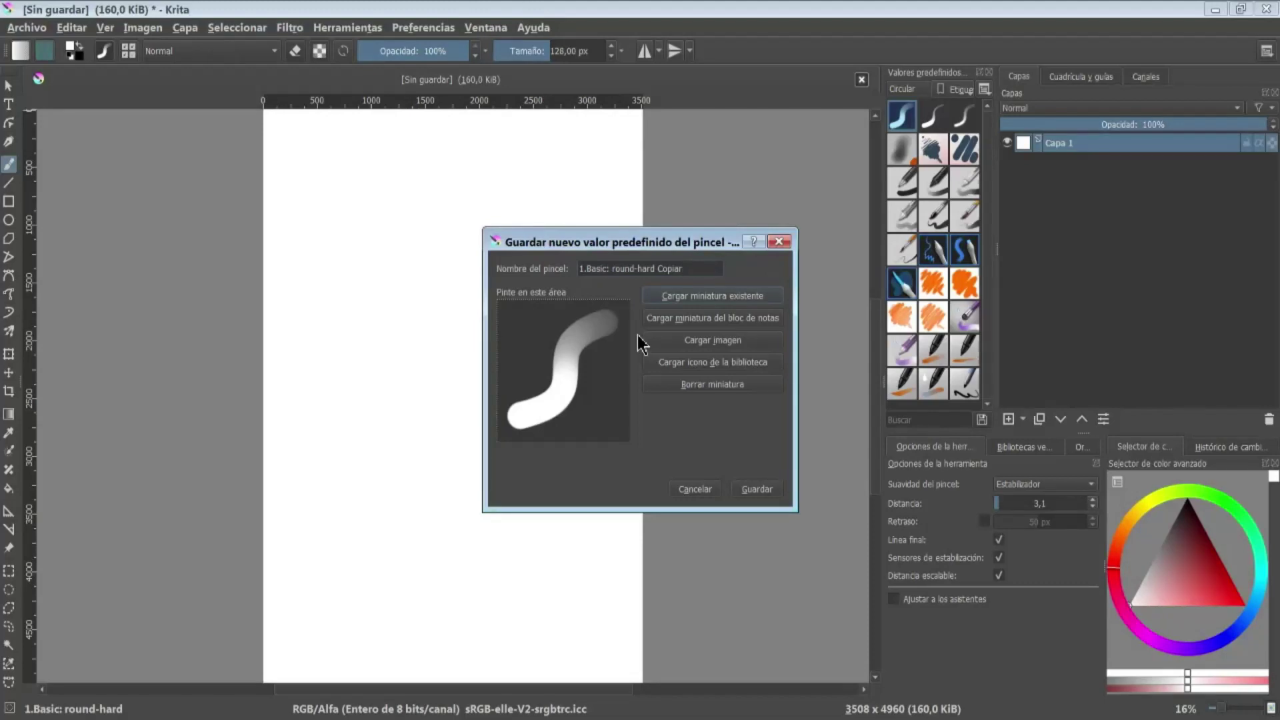
{"action": "key", "text": "Return"}
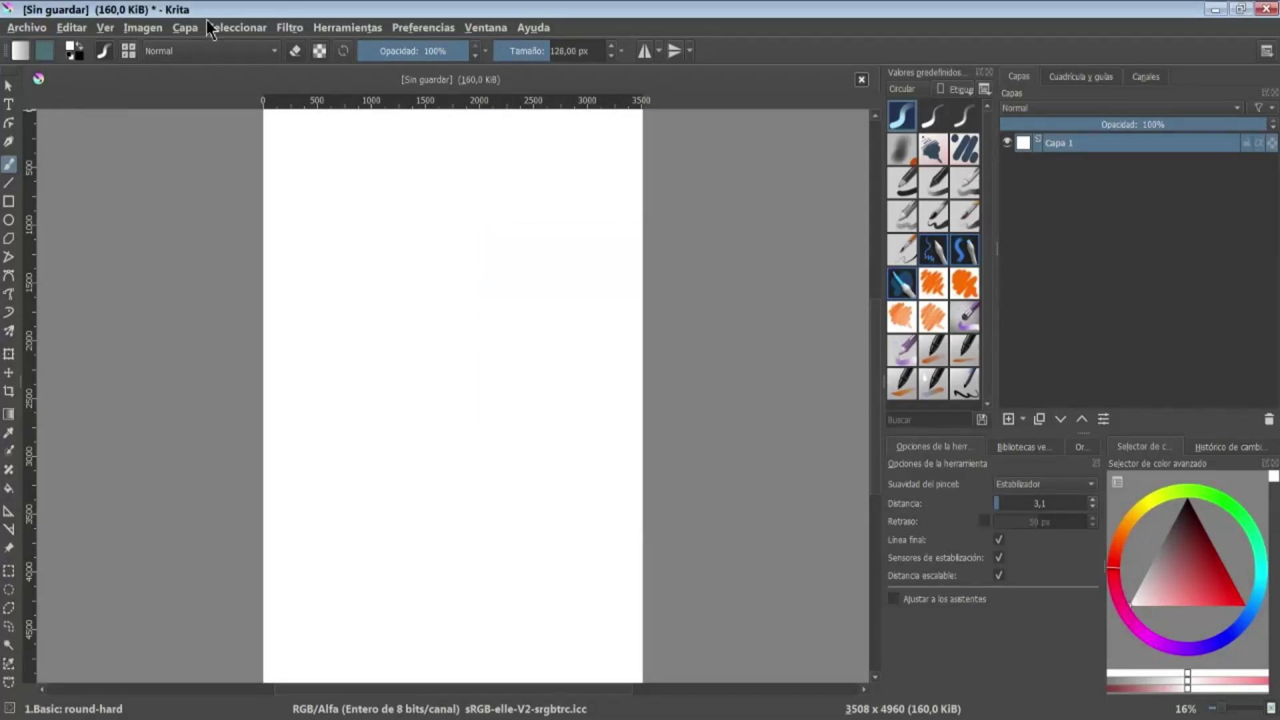
Step: Review the Create New Document settings and cancel without creating a document
{"action": "left_click", "coordinate": [27, 28]}
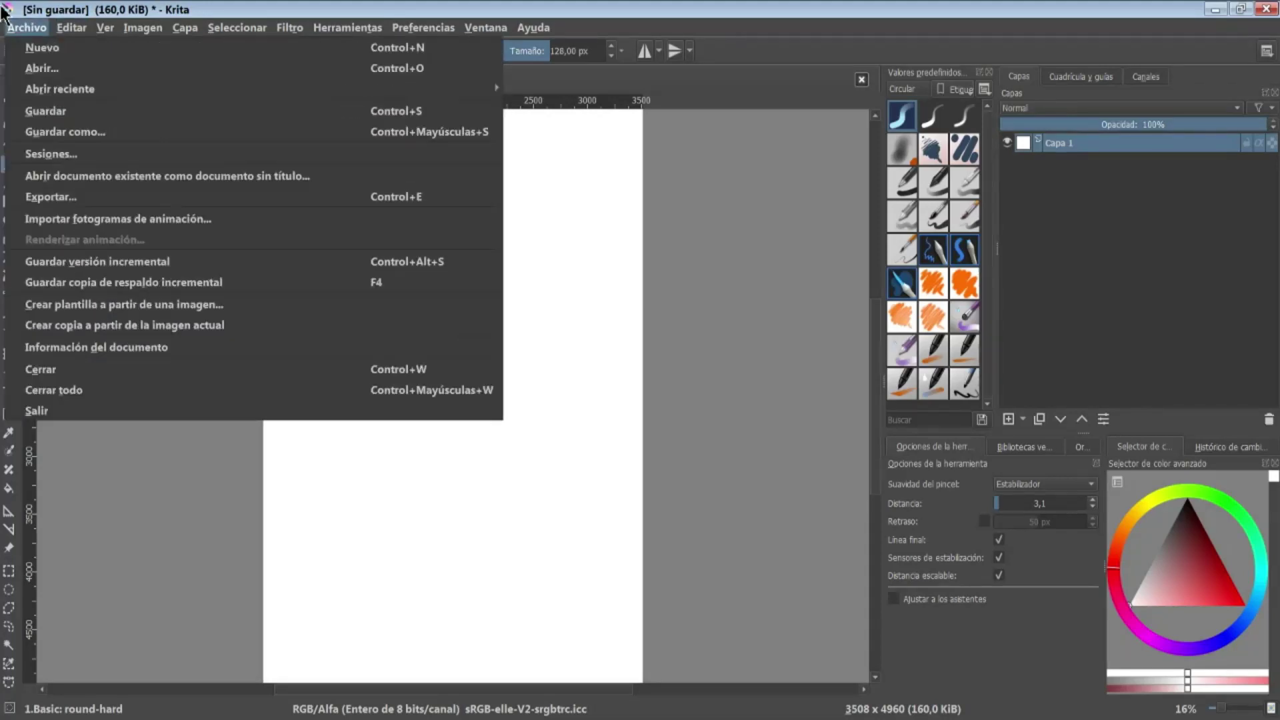
{"action": "left_click", "coordinate": [121, 44]}
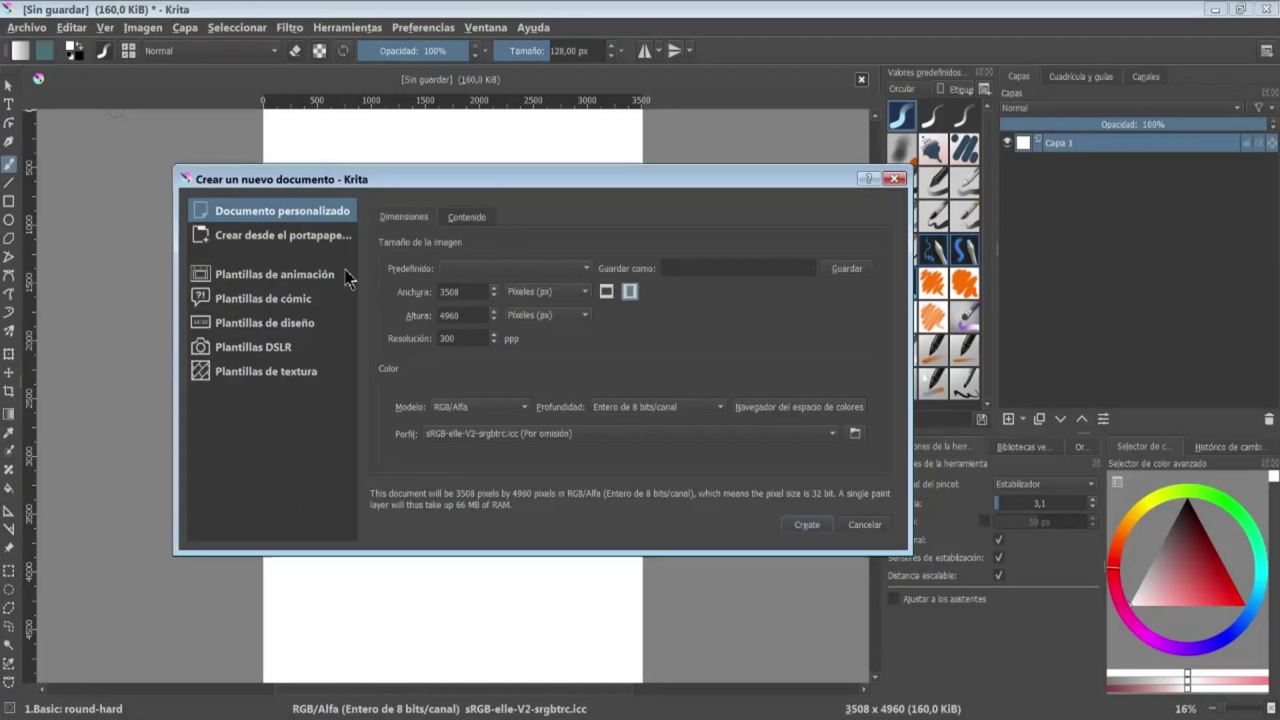
{"action": "left_click", "coordinate": [867, 525]}
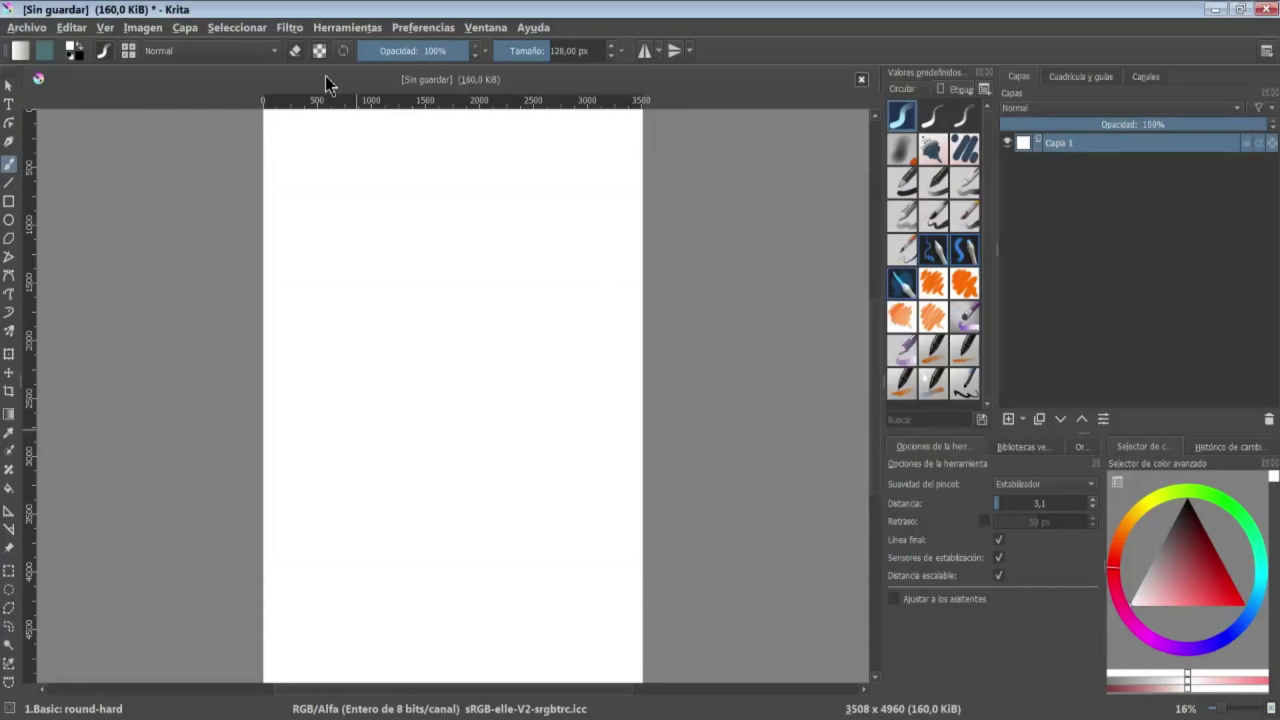
{"action": "left_click", "coordinate": [30, 27]}
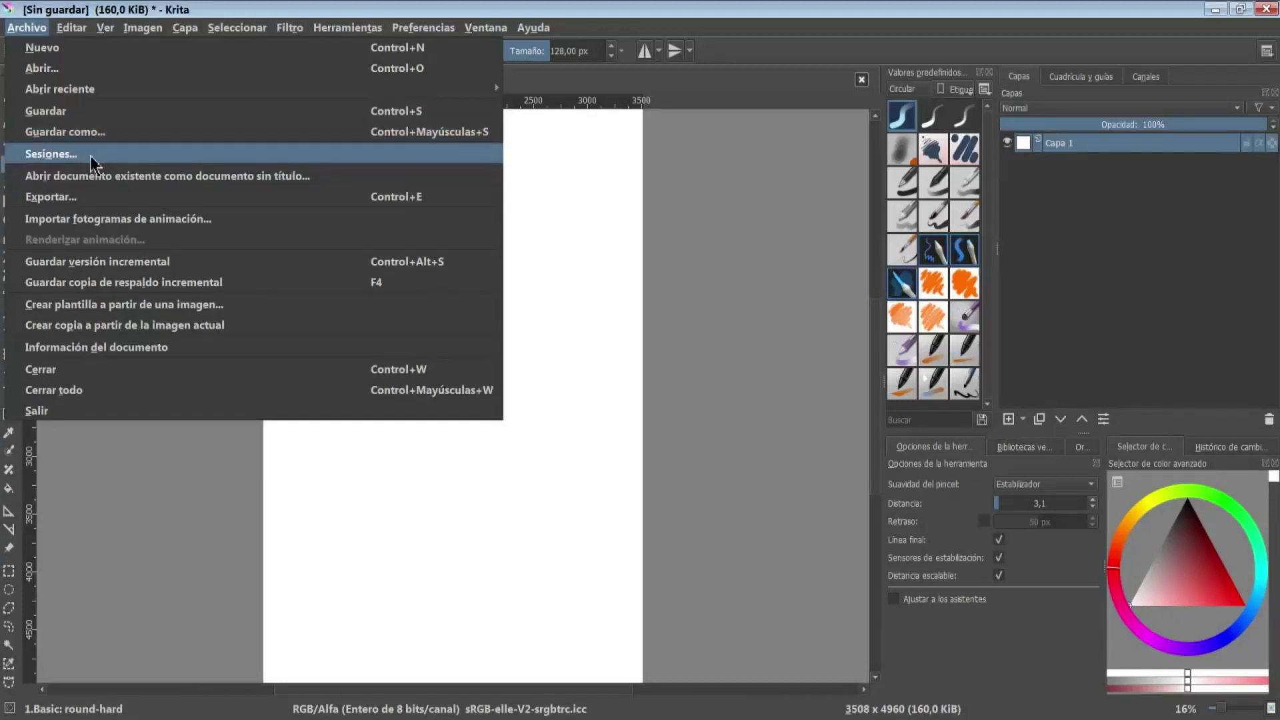
Step: Look over the empty Sessions list, then view the Export dialog's file type options
{"action": "left_click", "coordinate": [57, 154]}
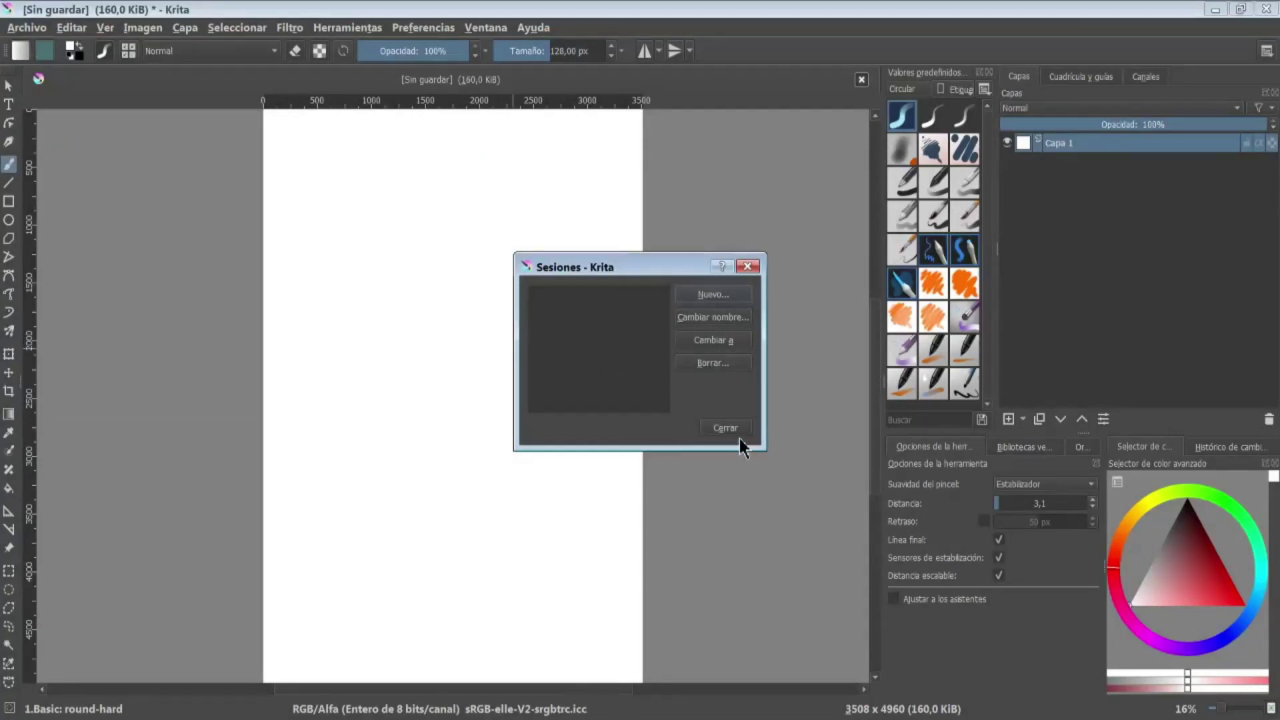
{"action": "left_click", "coordinate": [736, 431]}
{"action": "left_click", "coordinate": [27, 28]}
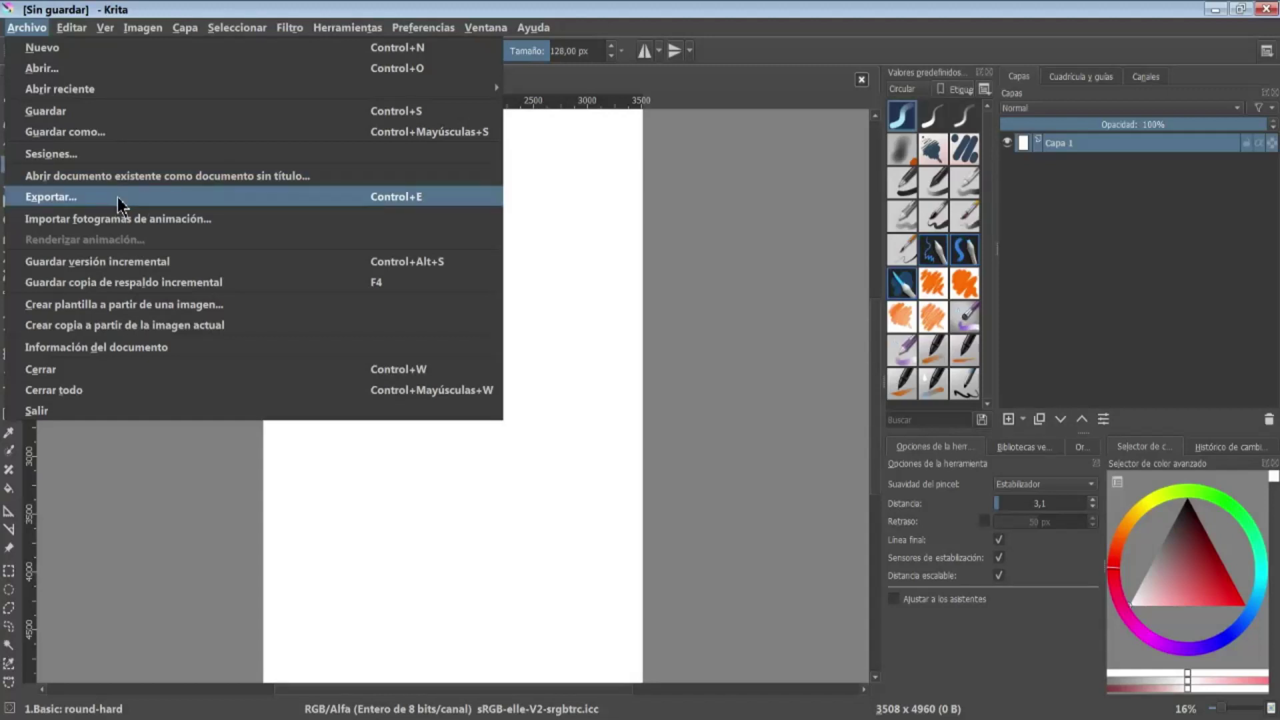
{"action": "left_click", "coordinate": [137, 200]}
{"action": "left_click", "coordinate": [250, 576]}
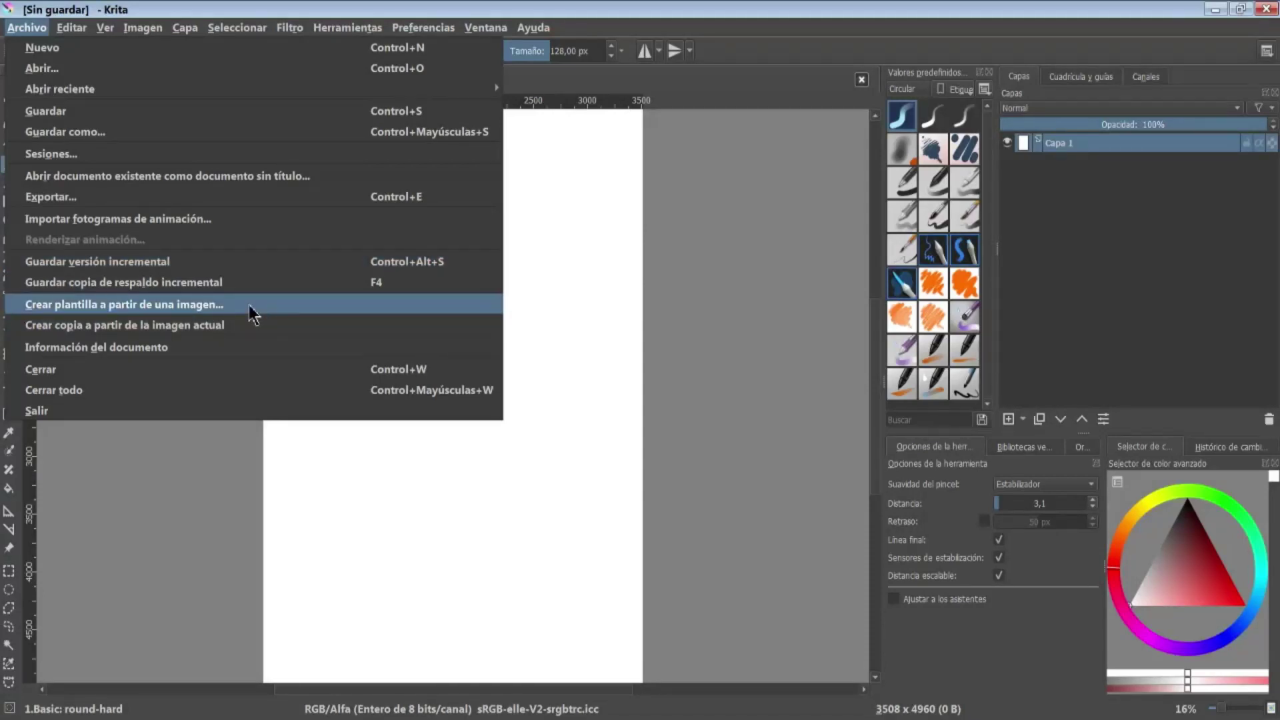
Step: Browse the Animation and Comic groups in Create Template From Image, then cancel
{"action": "left_click", "coordinate": [249, 305]}
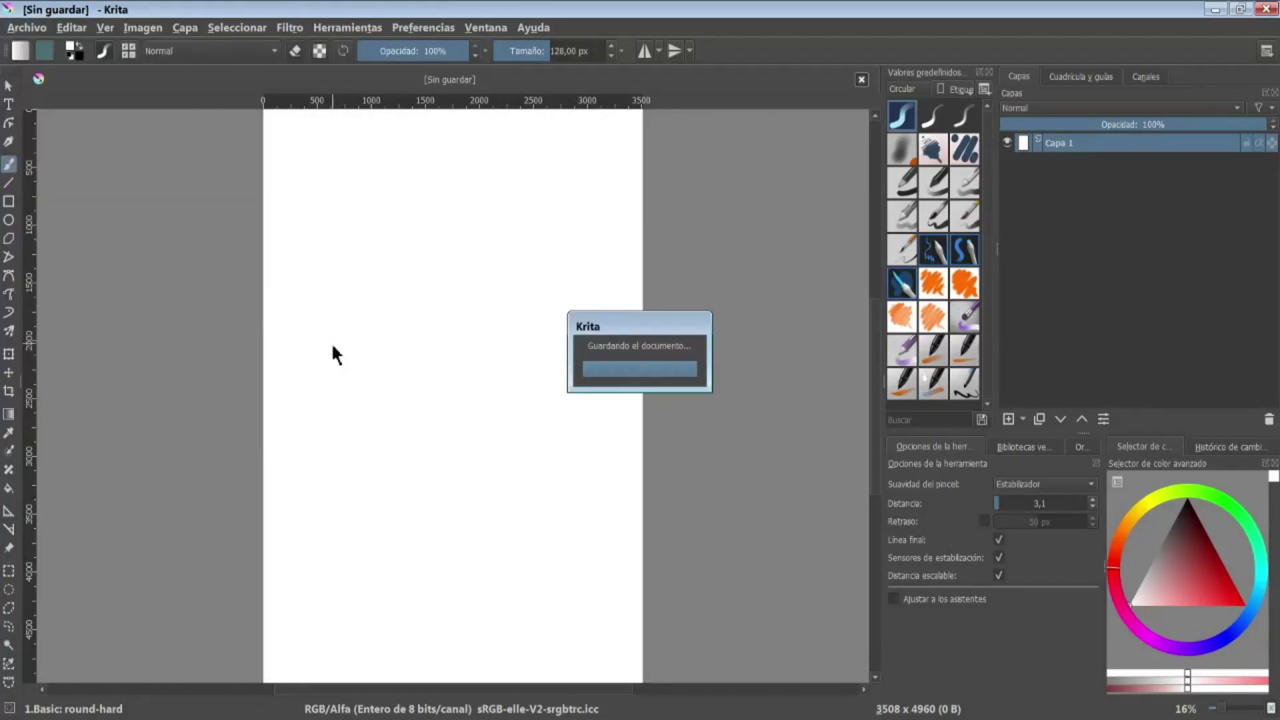
{"action": "left_click", "coordinate": [483, 307]}
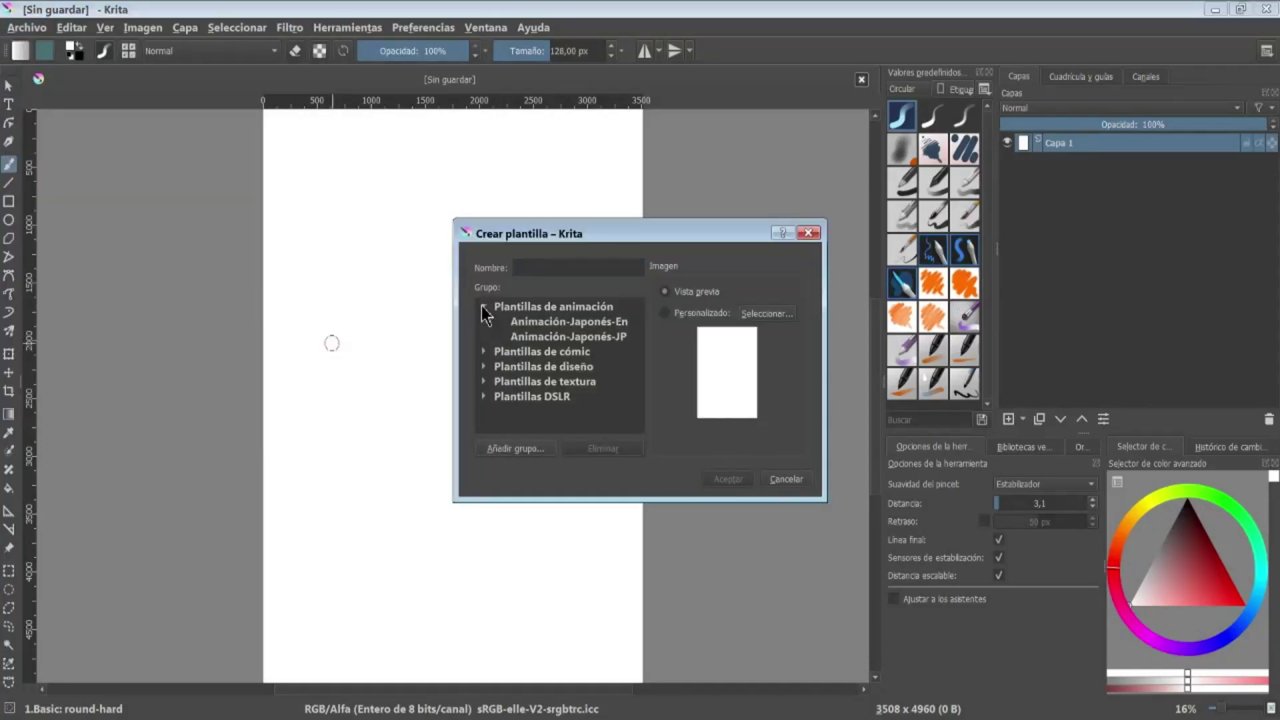
{"action": "left_click", "coordinate": [483, 352]}
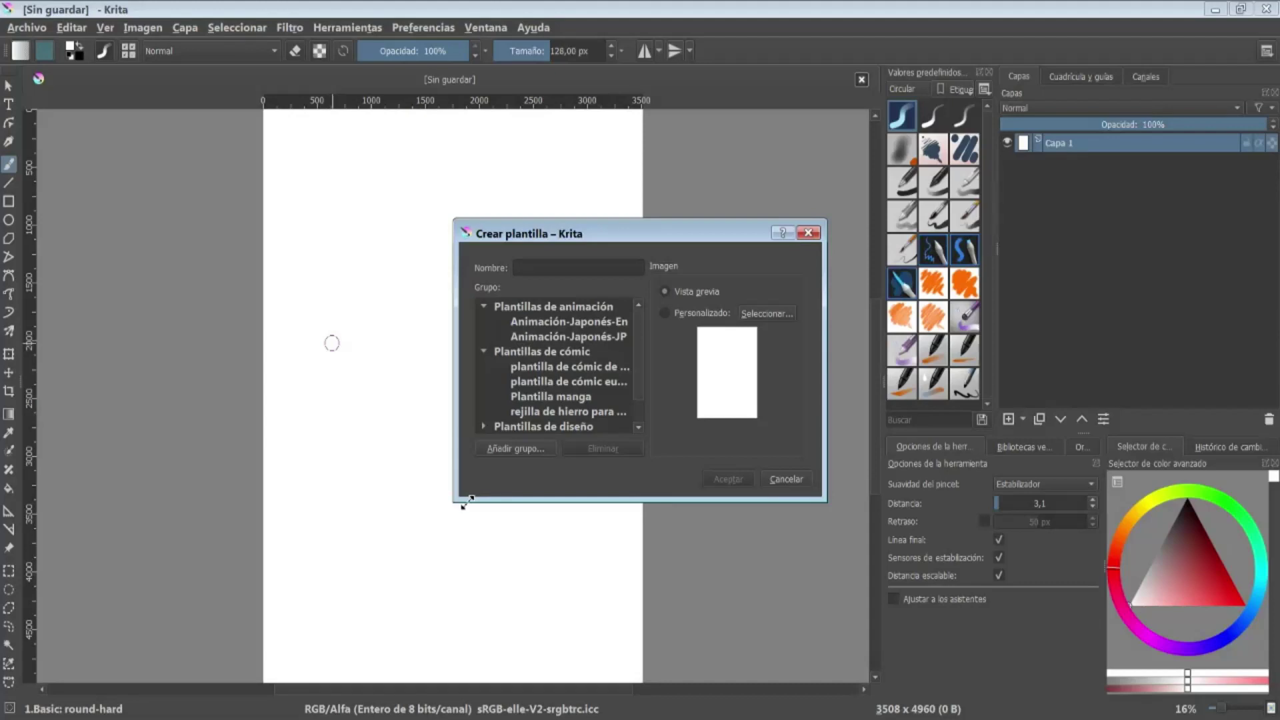
{"action": "left_click_drag", "start_coordinate": [454, 502], "coordinate": [210, 563]}
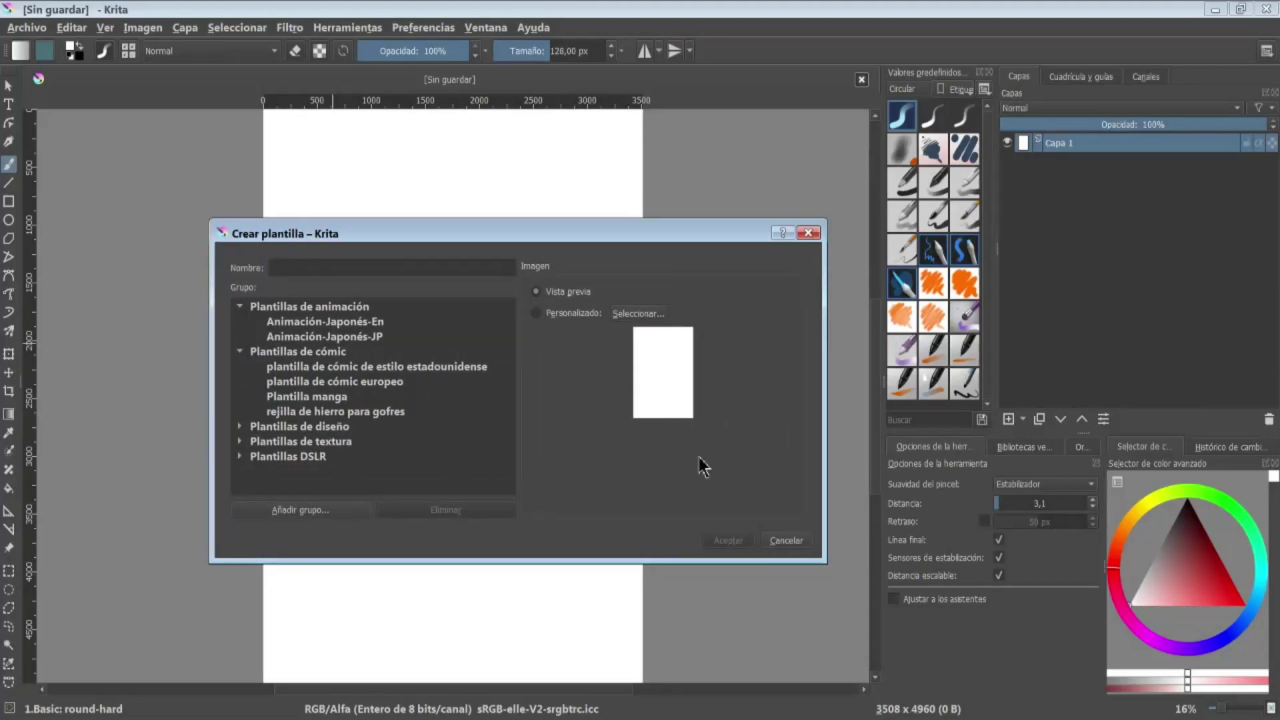
{"action": "left_click", "coordinate": [786, 540]}
Step: View the Animation and Comic templates in the New Document dialog, then close it
{"action": "left_click", "coordinate": [27, 27]}
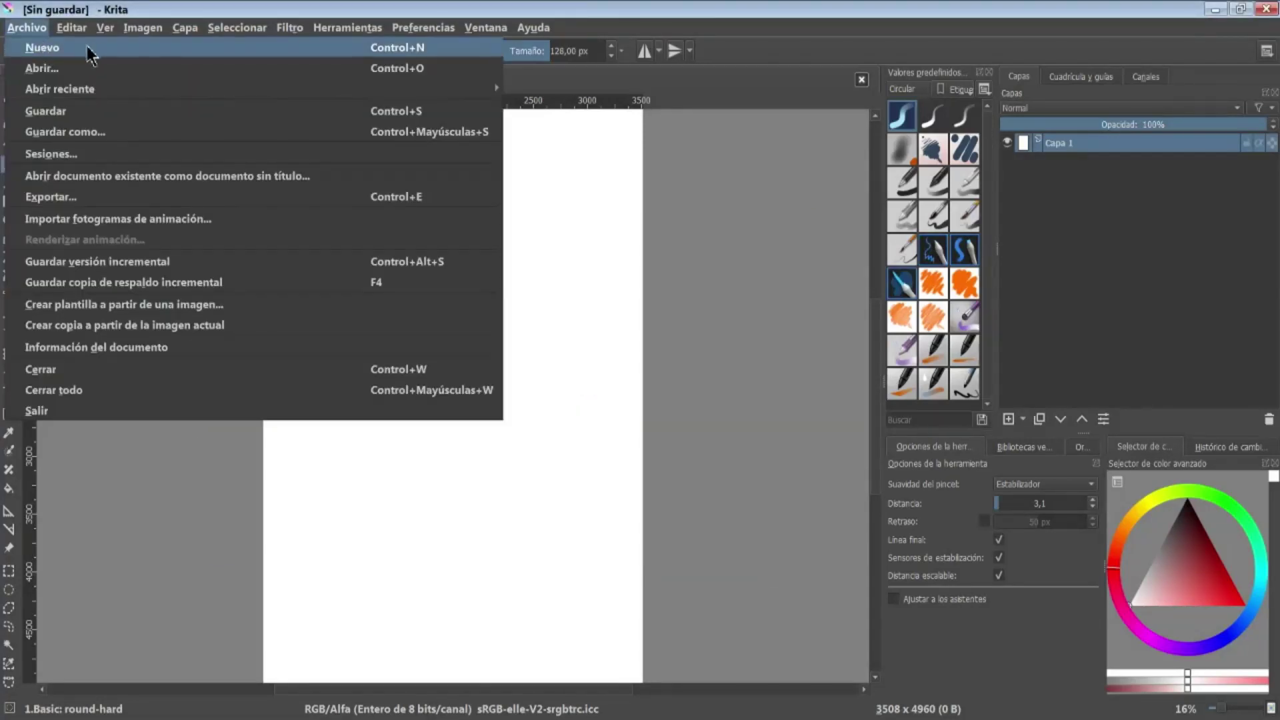
{"action": "left_click", "coordinate": [42, 47]}
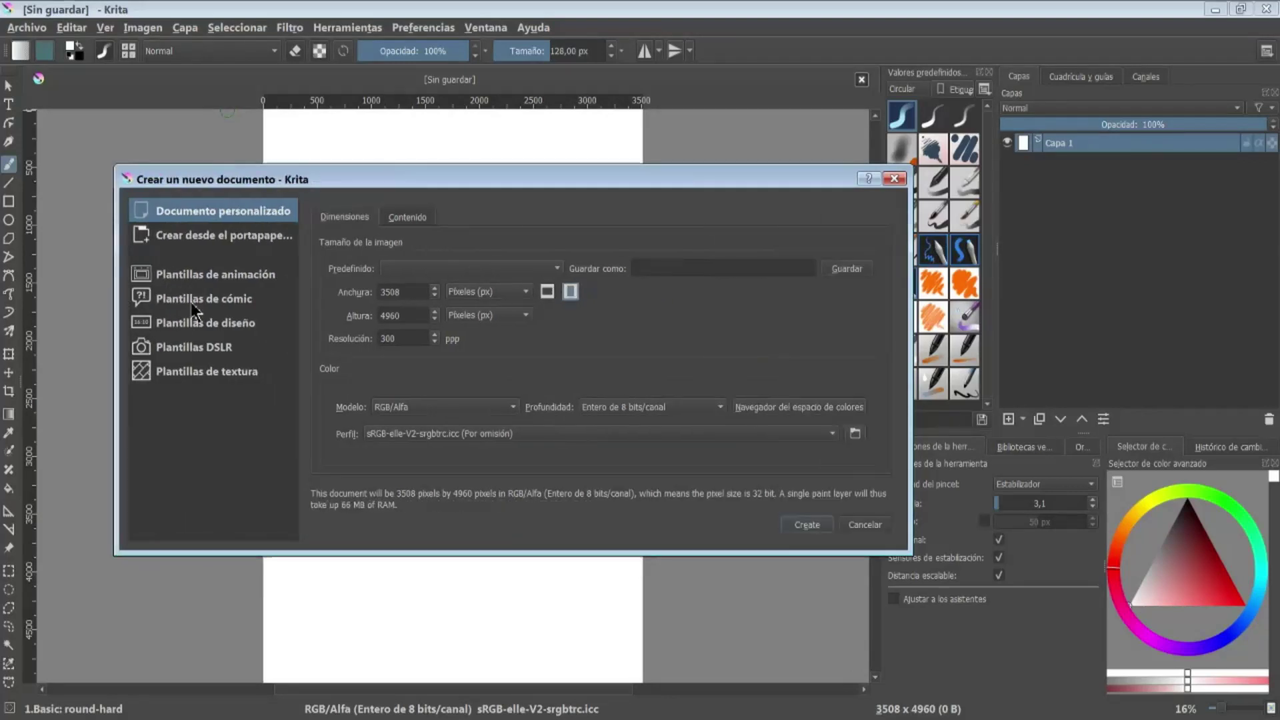
{"action": "left_click", "coordinate": [206, 277]}
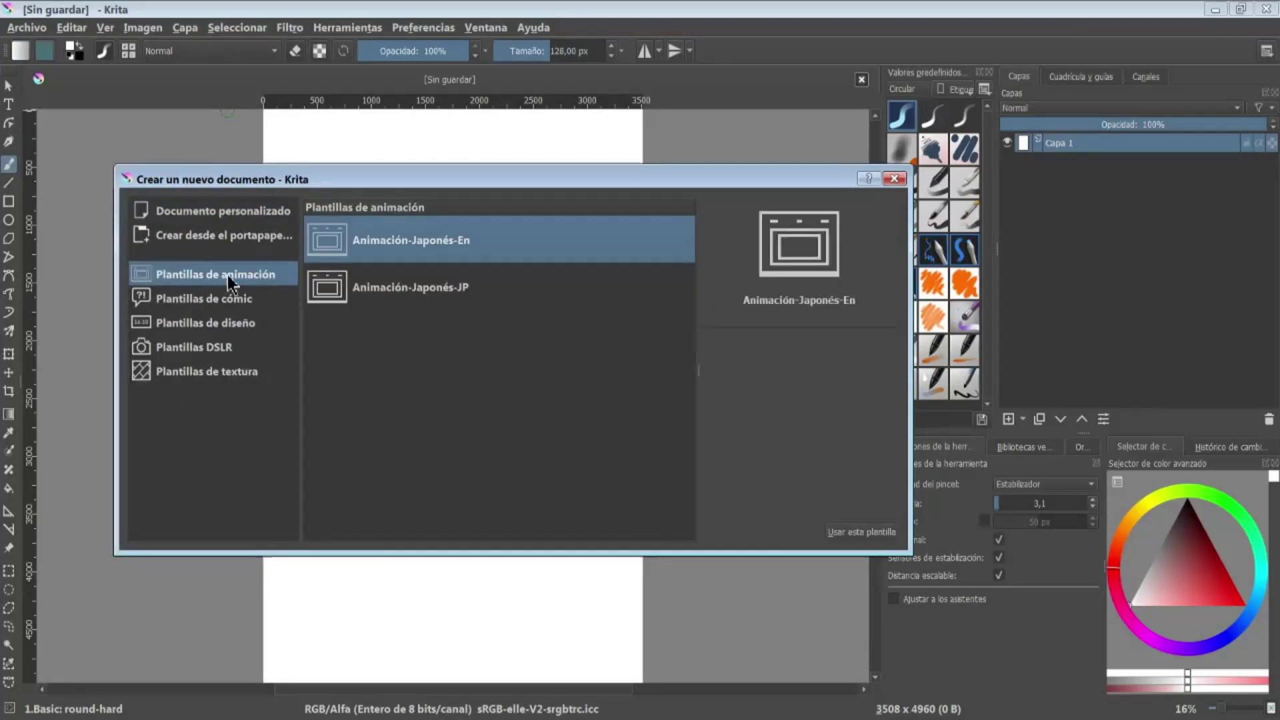
{"action": "left_click", "coordinate": [218, 304]}
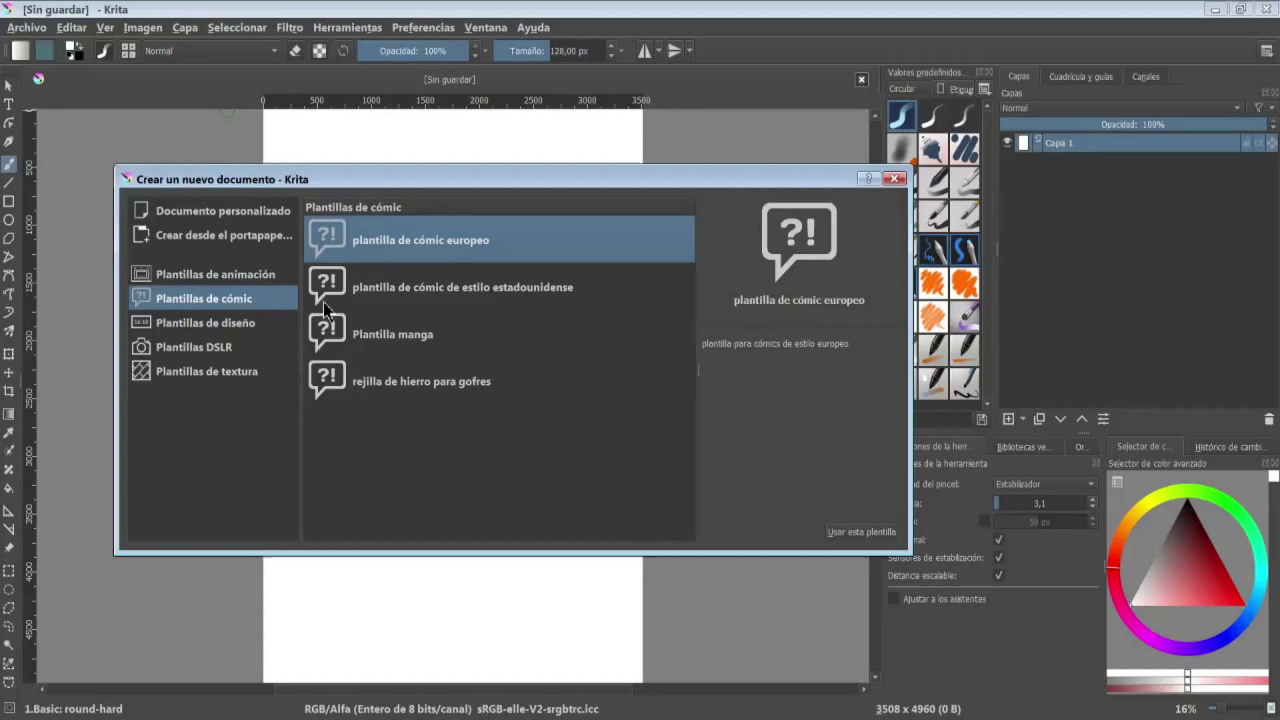
{"action": "left_click", "coordinate": [894, 179]}
{"action": "left_click", "coordinate": [27, 28]}
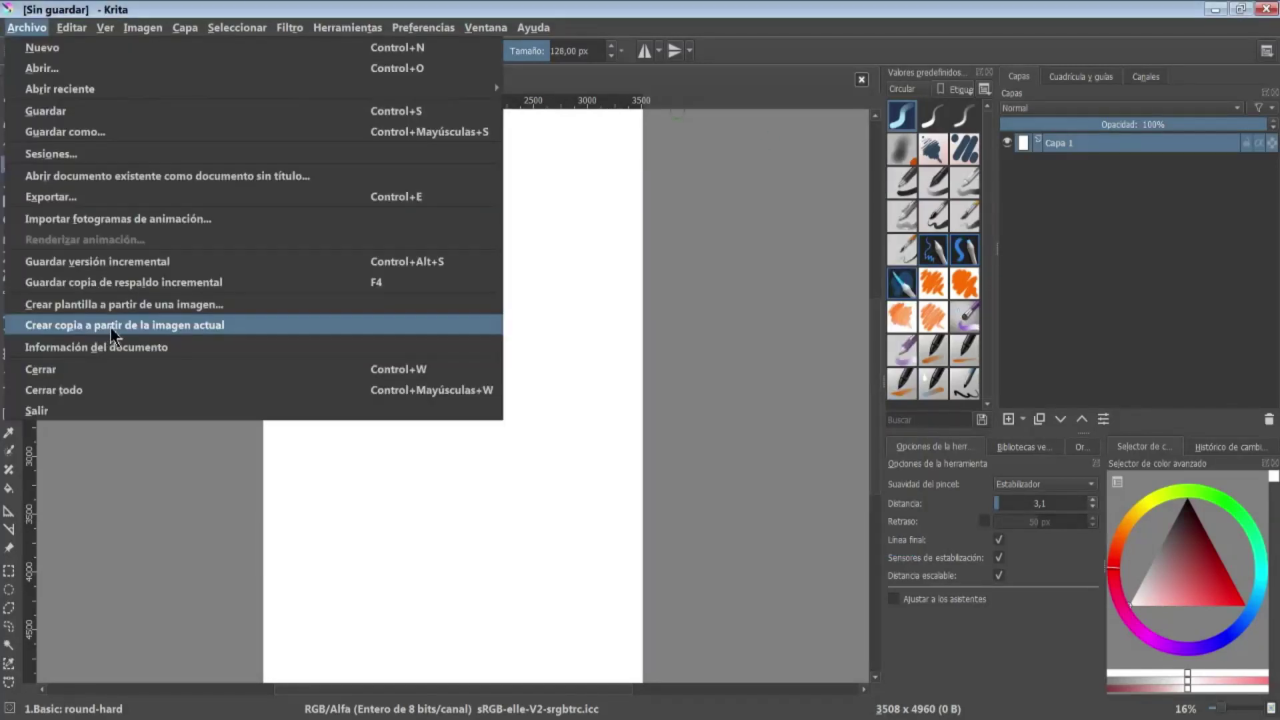
Step: Create a copy of the blank image in a new tab, then close that copy
{"action": "left_click", "coordinate": [237, 327]}
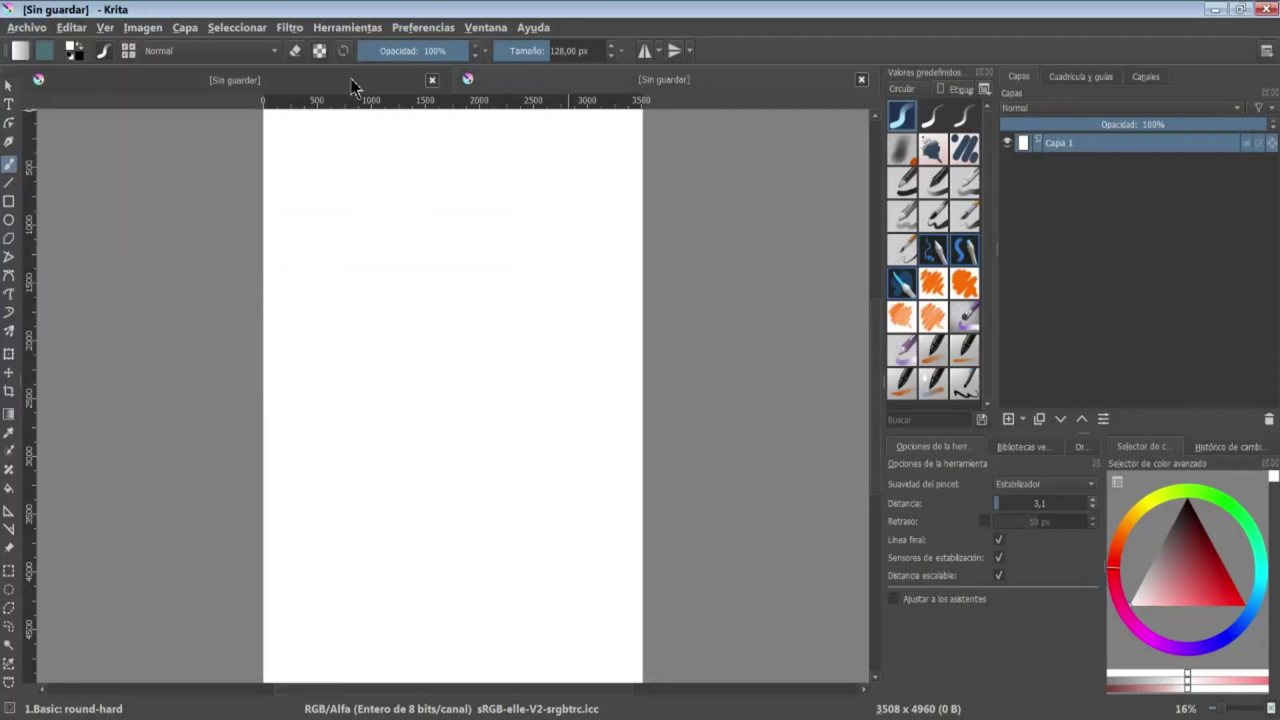
{"action": "left_click", "coordinate": [861, 80]}
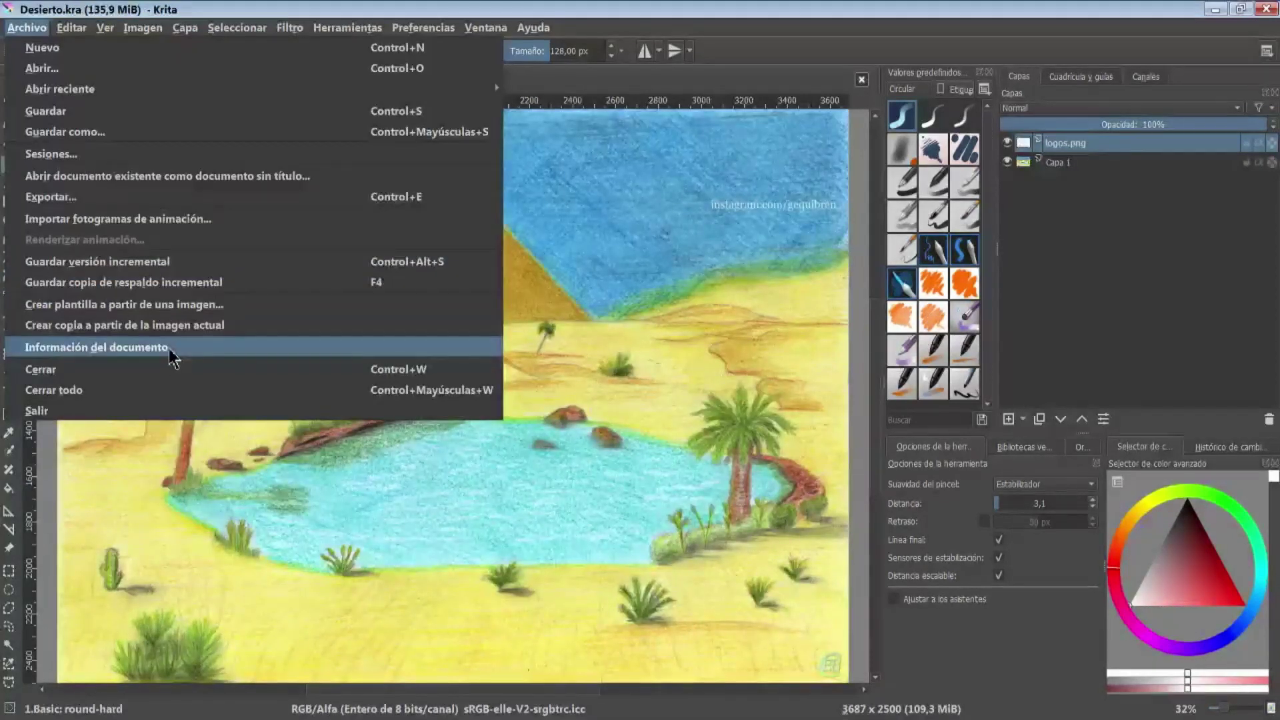
Step: Check the drawing's Document Information and Description field, then close the document
{"action": "left_click", "coordinate": [192, 354]}
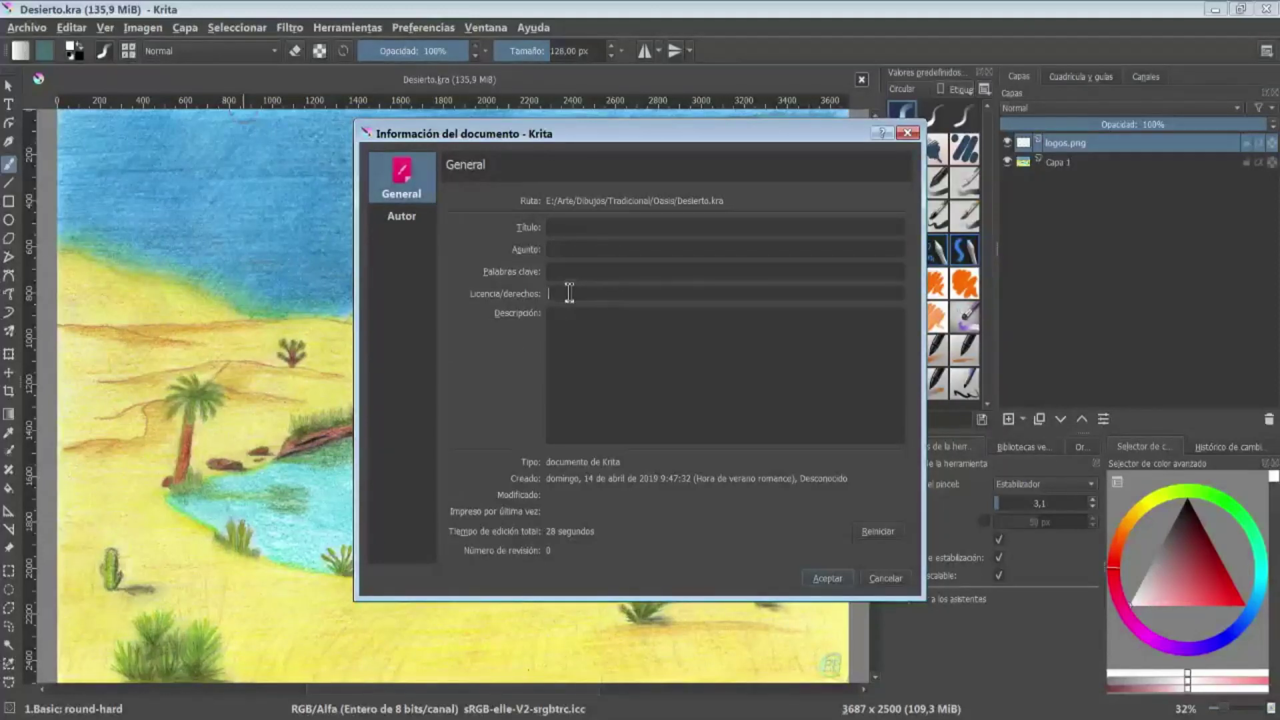
{"action": "left_click", "coordinate": [575, 317]}
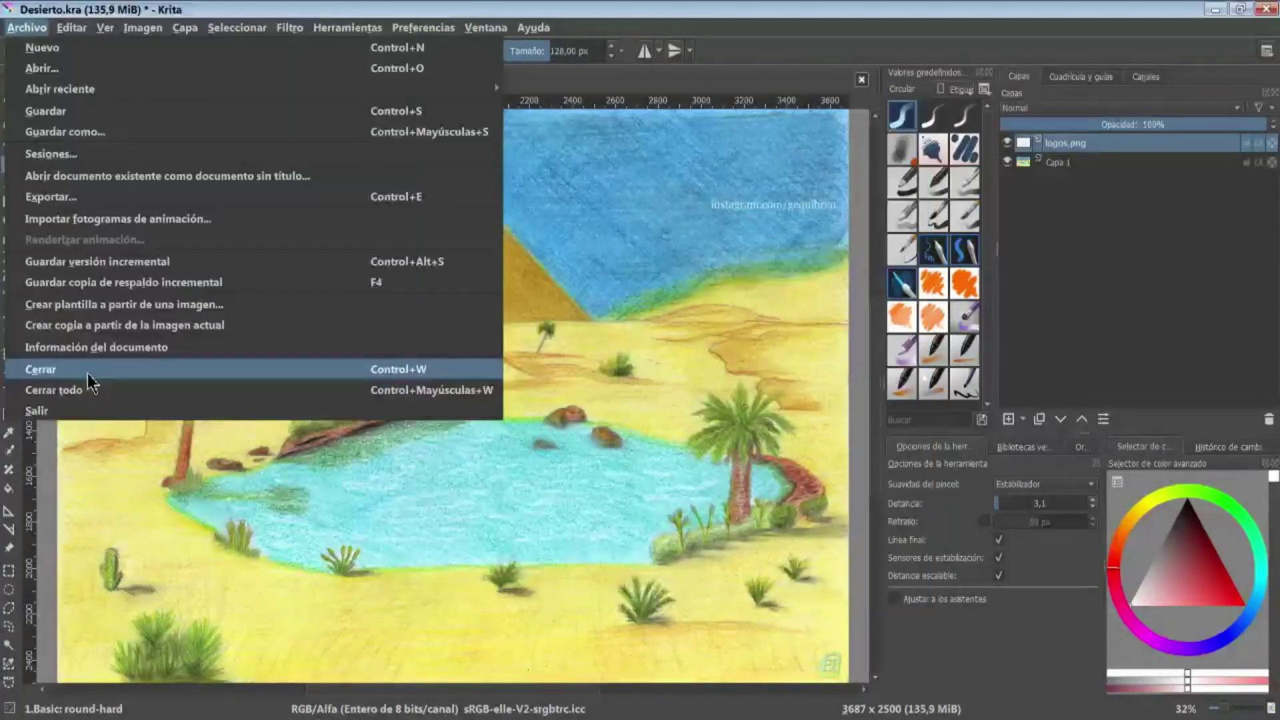
{"action": "left_click", "coordinate": [89, 382]}
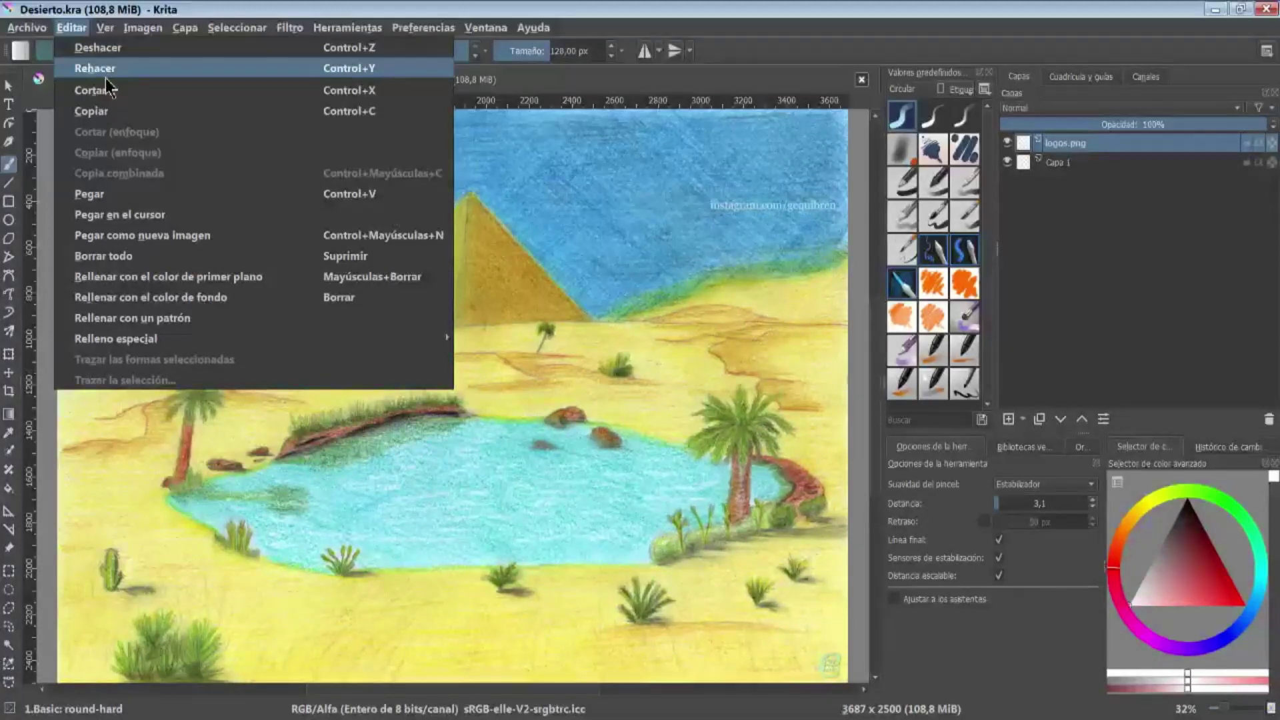
Step: Paint a white curved stroke across the sky, undo it, then redo it
{"action": "left_click", "coordinate": [258, 564]}
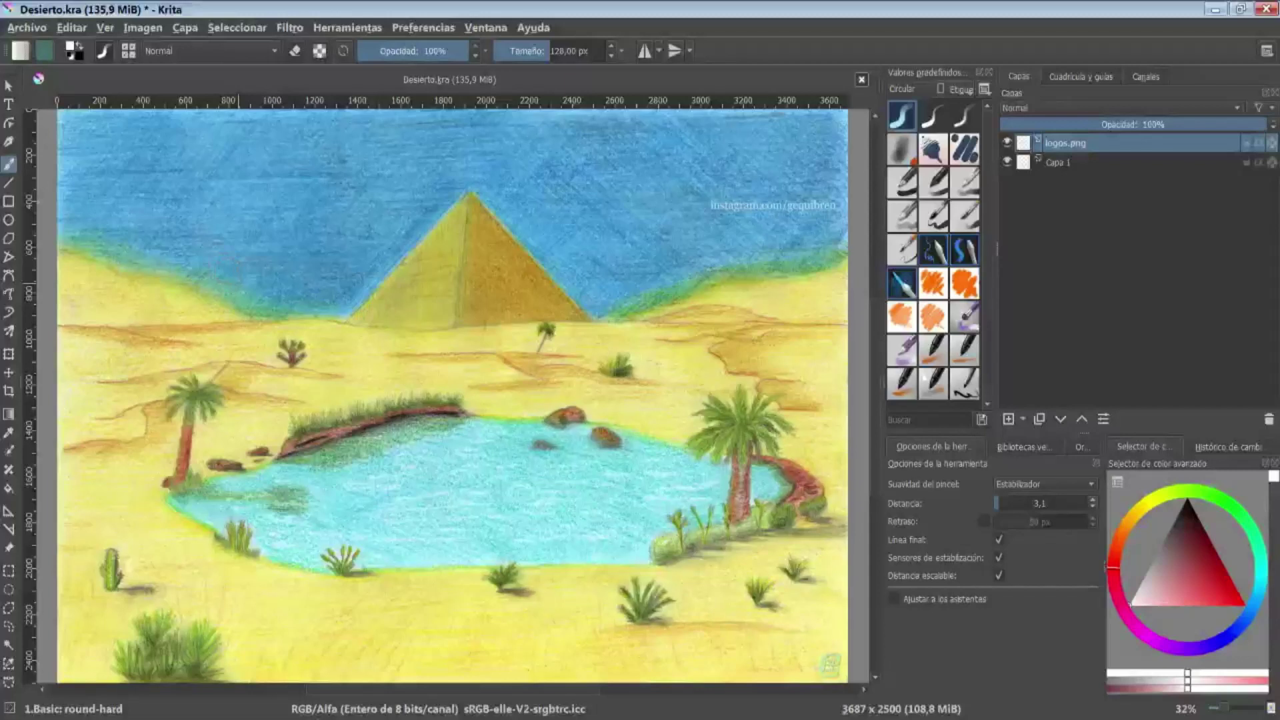
{"action": "left_click_drag", "start_coordinate": [216, 267], "coordinate": [173, 154]}
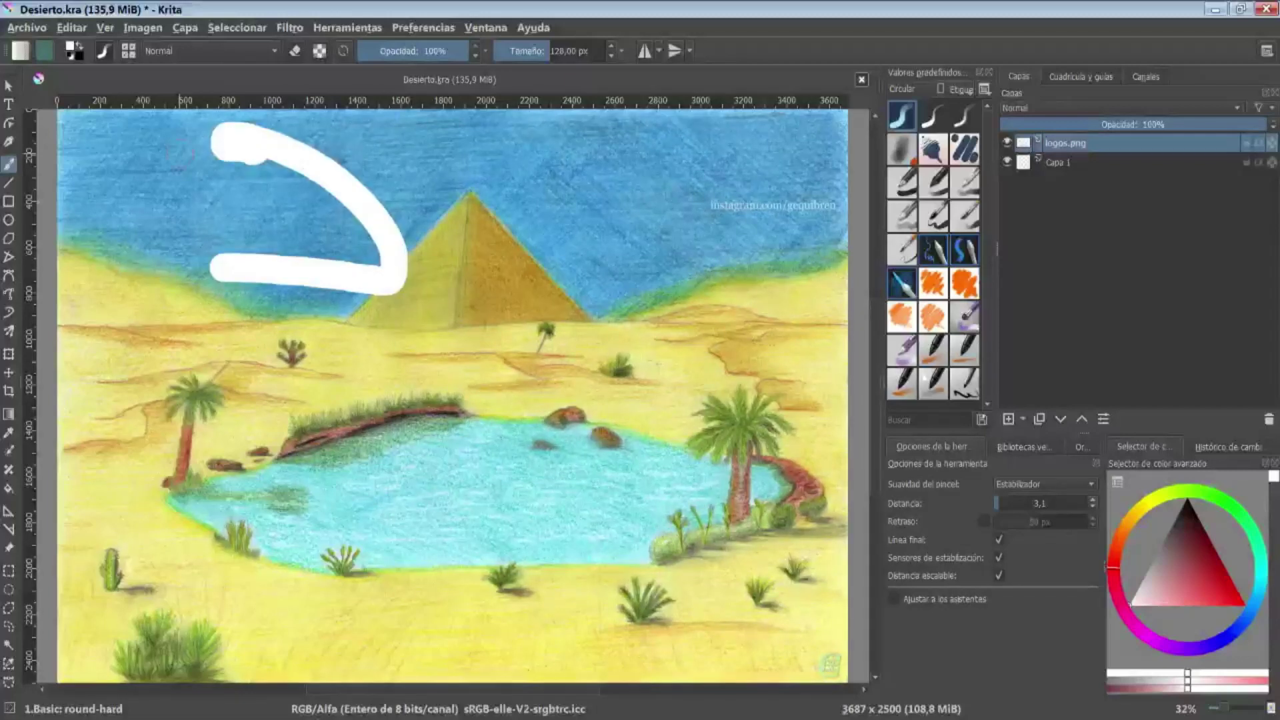
{"action": "left_click", "coordinate": [130, 31]}
{"action": "mouse_move", "coordinate": [71, 27]}
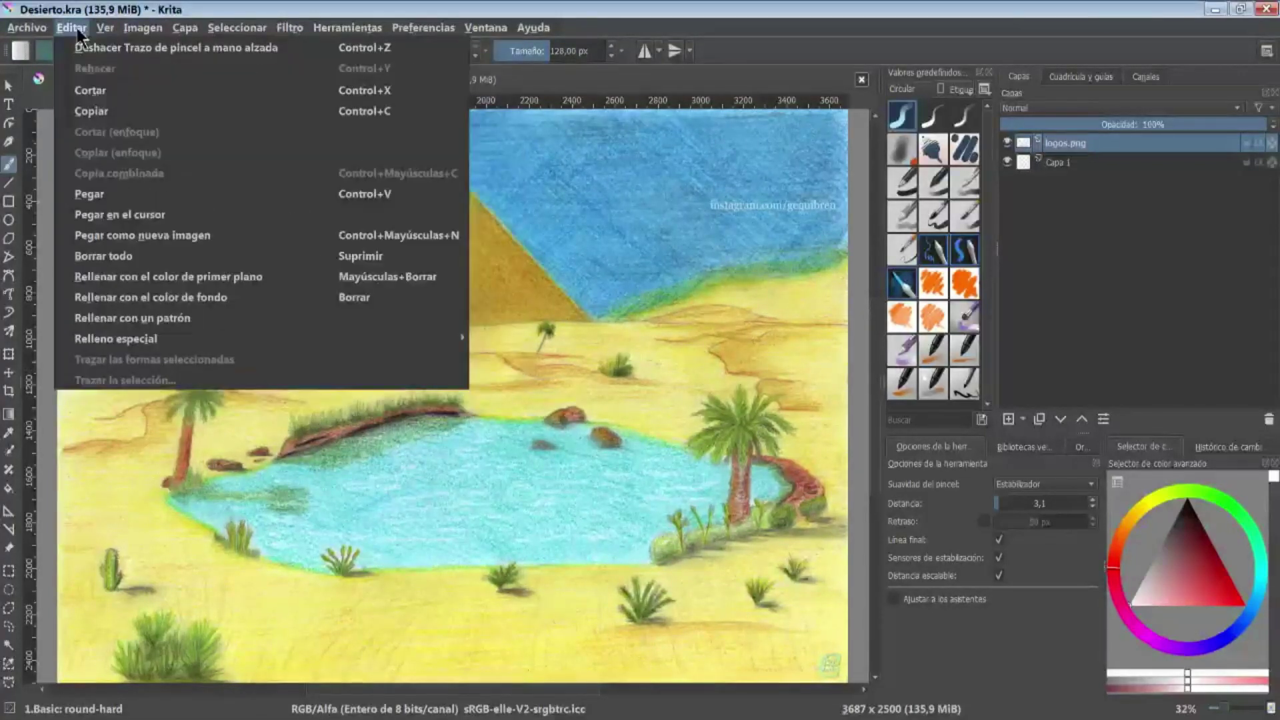
{"action": "left_click", "coordinate": [77, 47]}
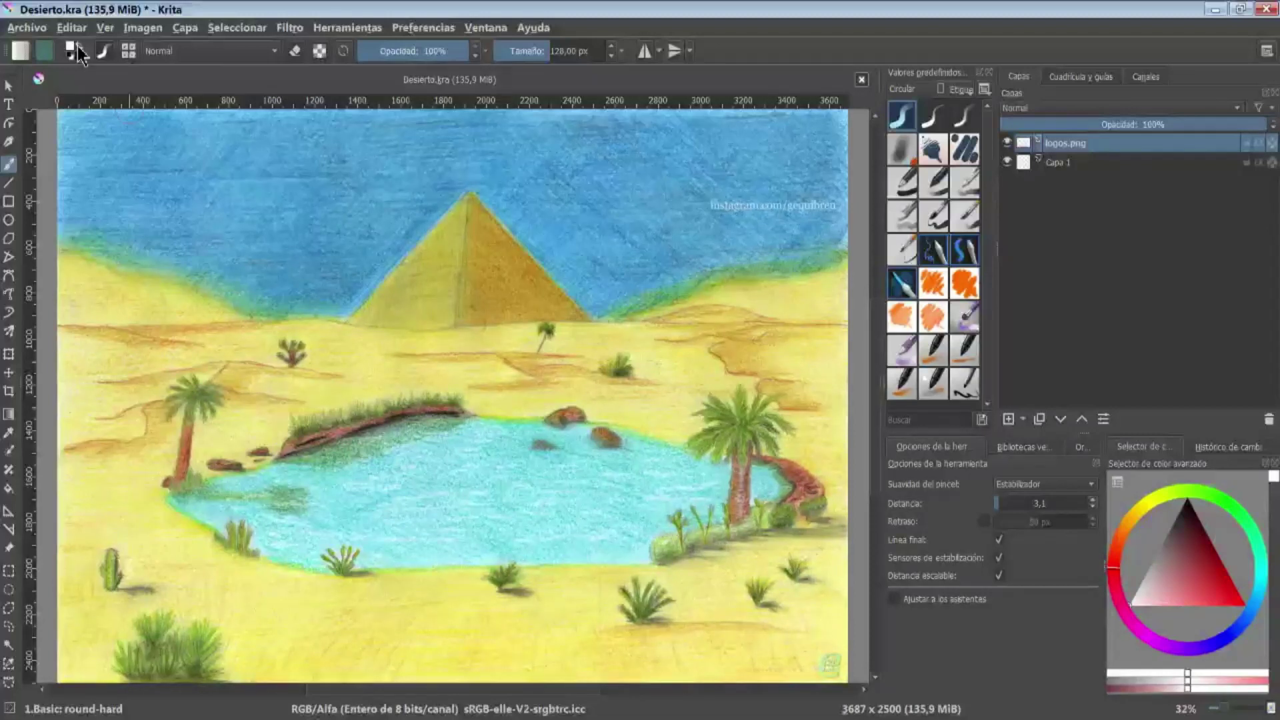
{"action": "left_click", "coordinate": [81, 27]}
{"action": "left_click", "coordinate": [83, 74]}
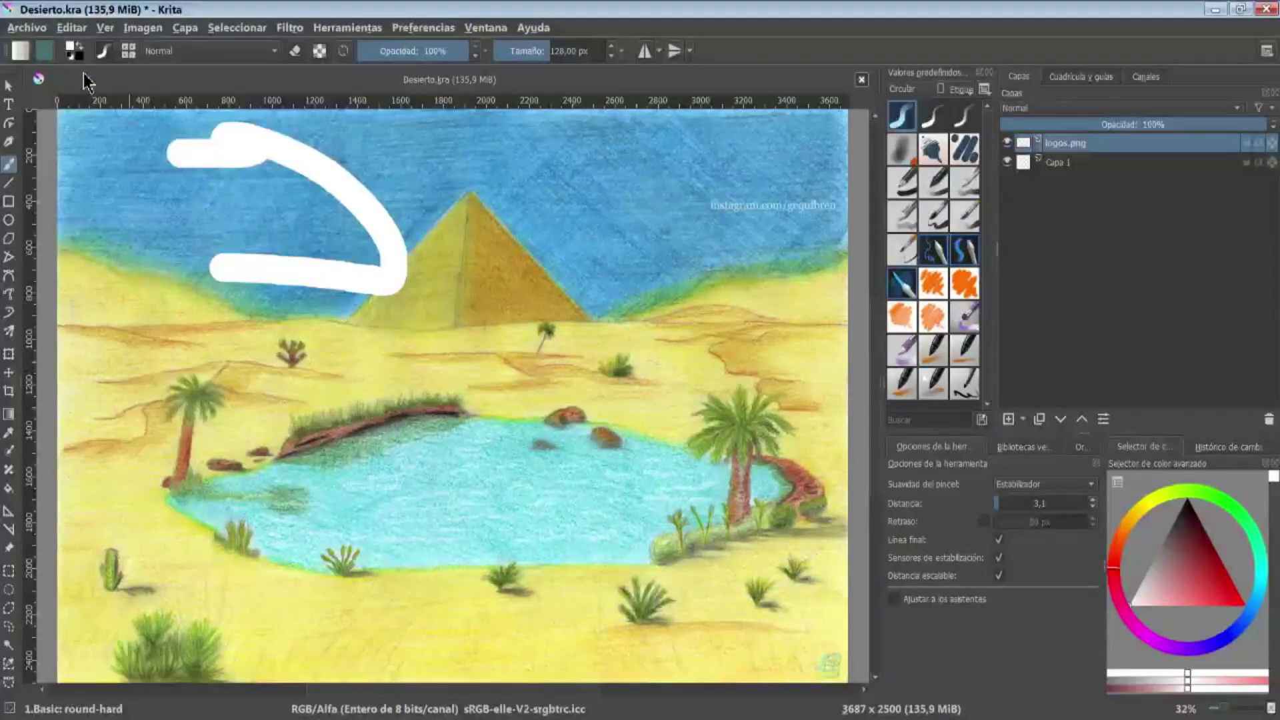
{"action": "key", "text": "ctrl+r"}
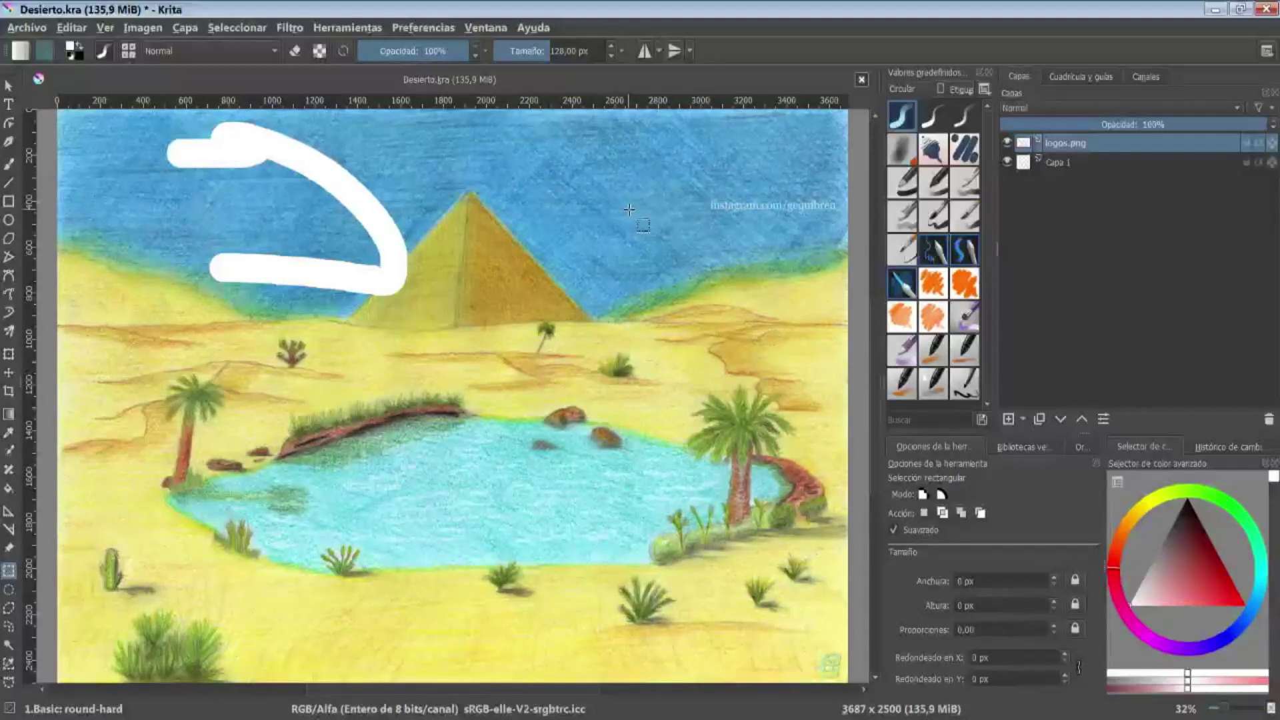
{"action": "mouse_move", "coordinate": [621, 195]}
{"action": "left_mouse_down"}
{"action": "mouse_move", "coordinate": [502, 377]}
{"action": "mouse_move", "coordinate": [453, 372]}
{"action": "left_mouse_up"}
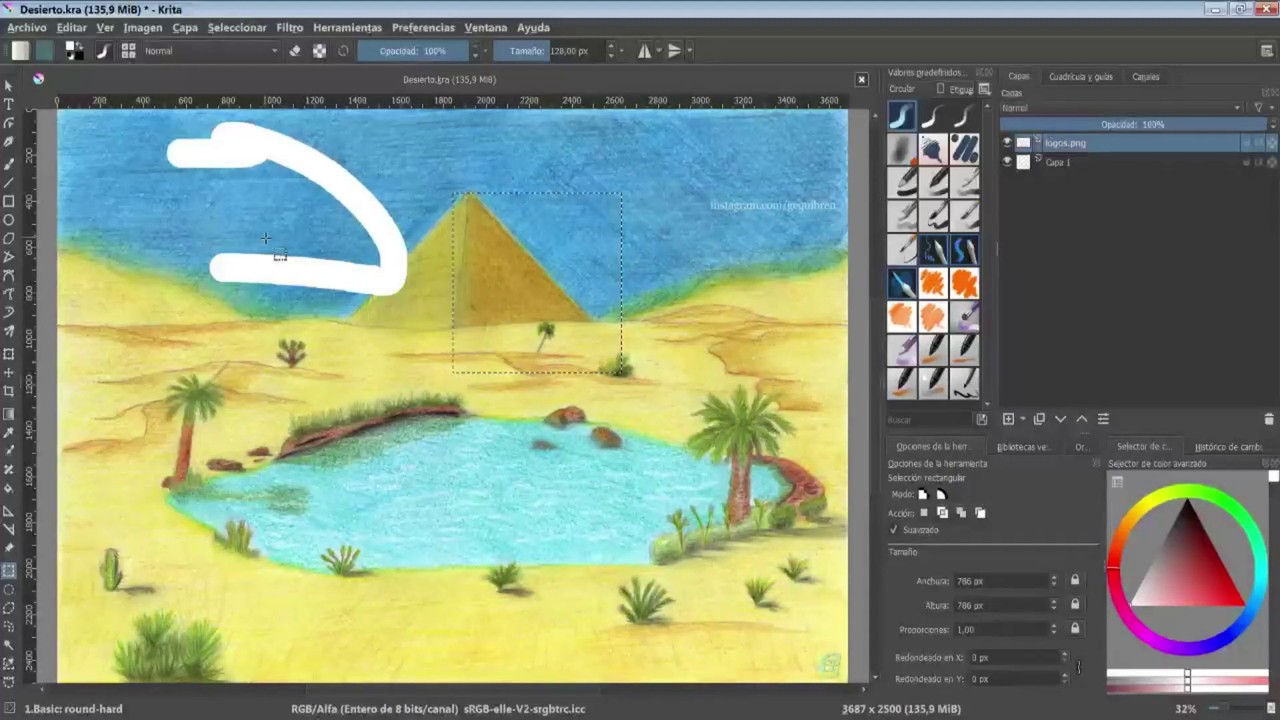
{"action": "left_click", "coordinate": [105, 27]}
{"action": "mouse_move", "coordinate": [71, 26]}
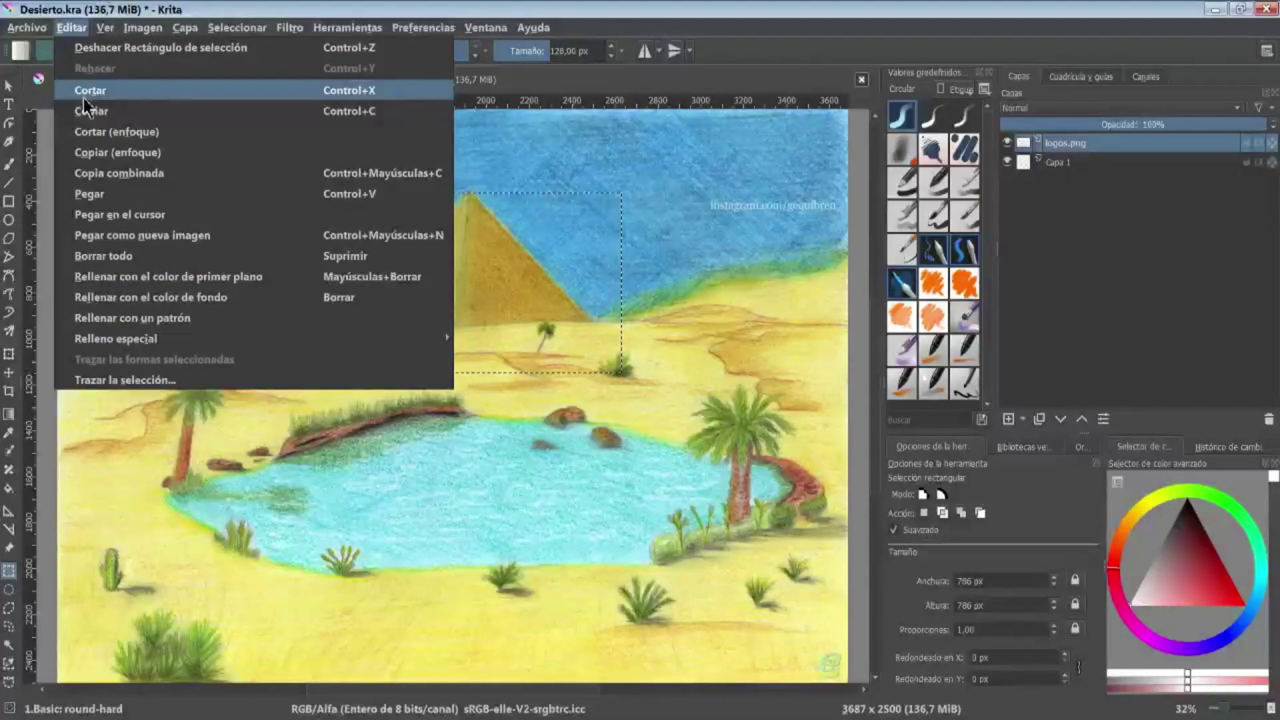
{"action": "left_click", "coordinate": [86, 97]}
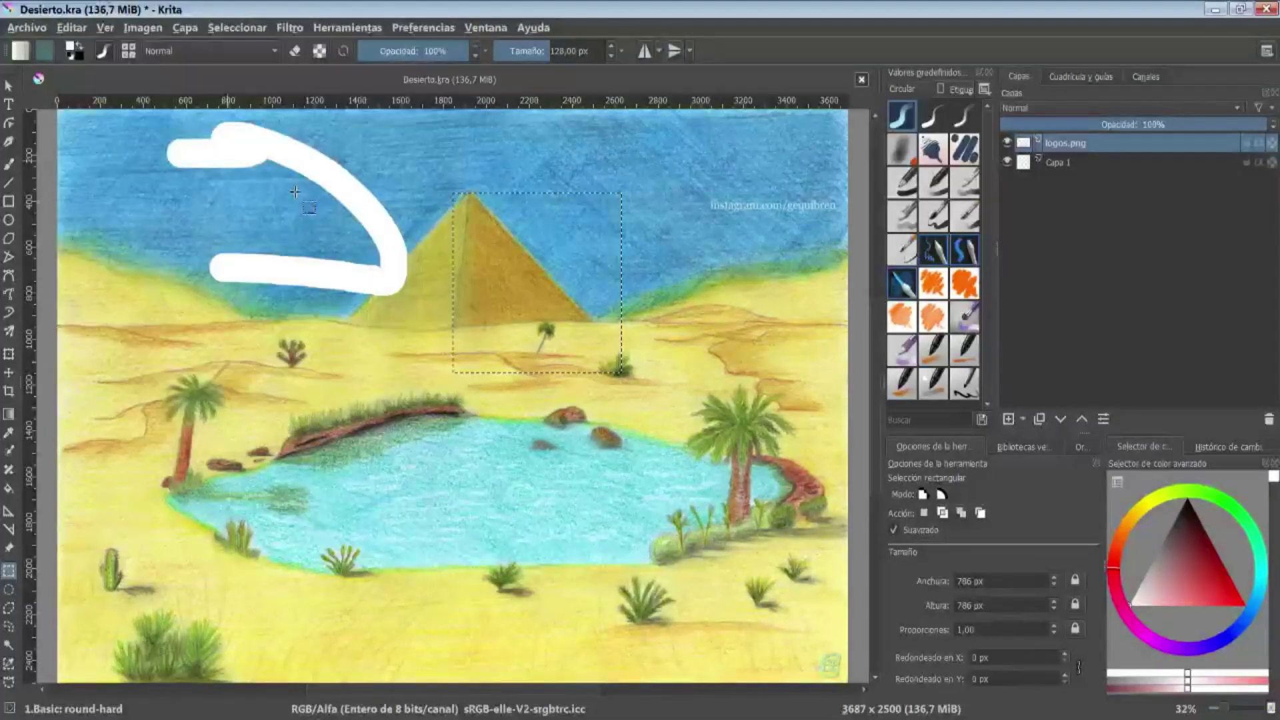
{"action": "left_click", "coordinate": [77, 28]}
{"action": "left_click", "coordinate": [85, 194]}
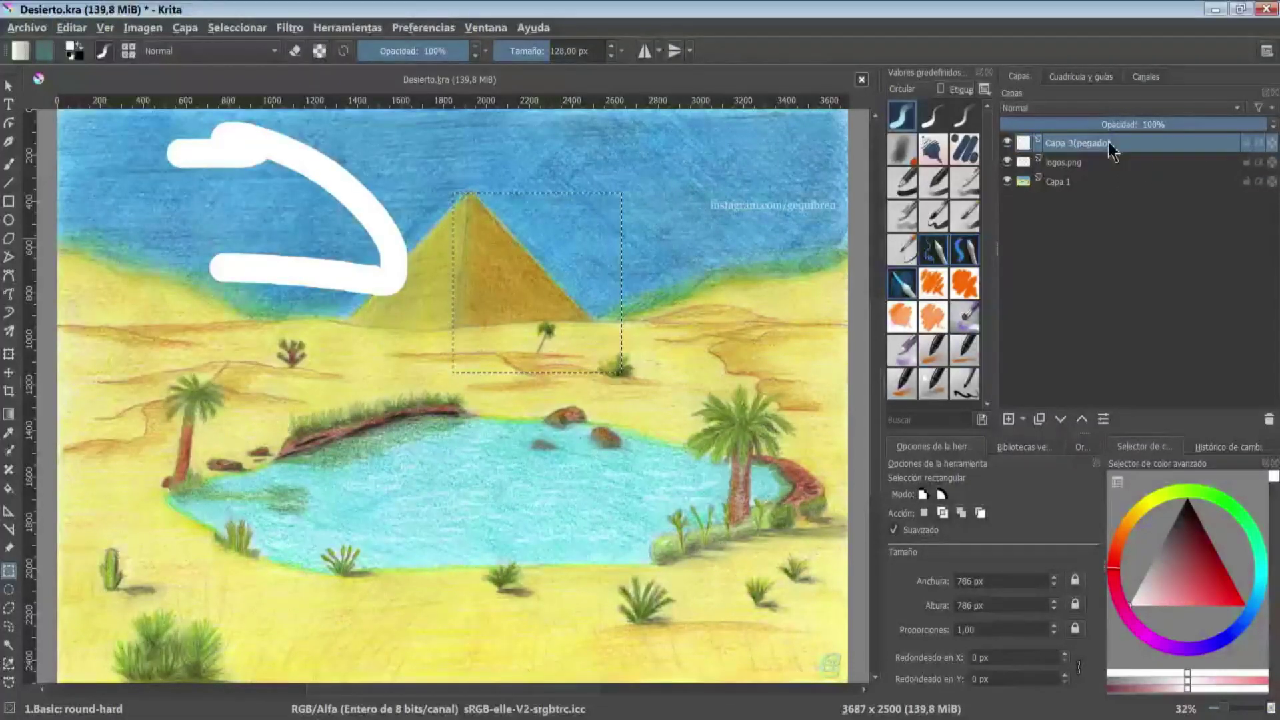
{"action": "left_click", "coordinate": [1007, 162]}
{"action": "left_click", "coordinate": [1008, 181]}
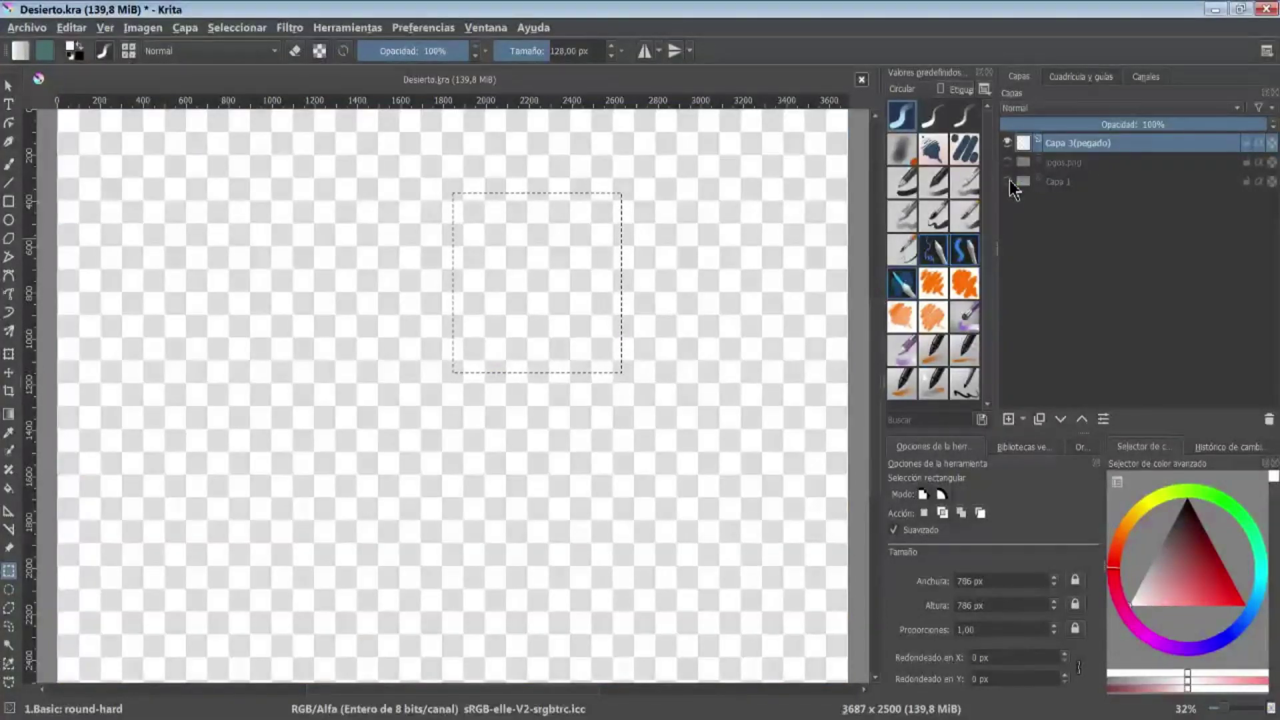
{"action": "left_click", "coordinate": [1269, 419]}
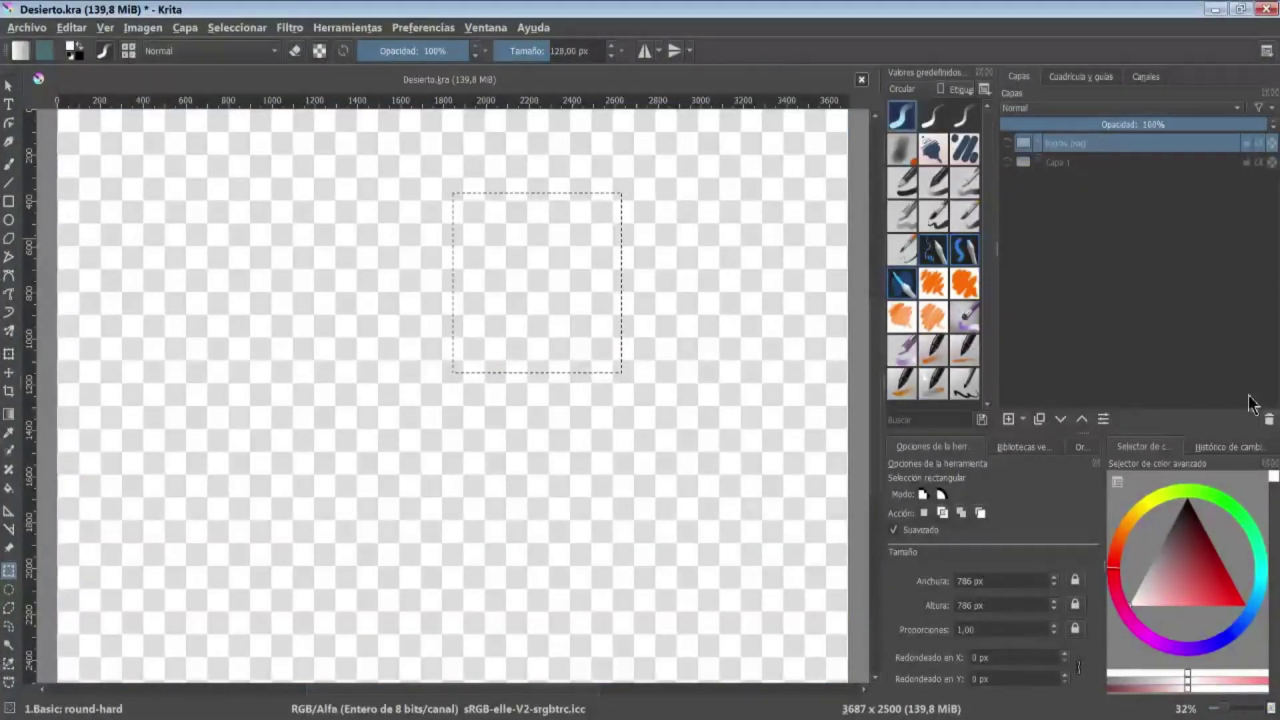
{"action": "left_click", "coordinate": [1008, 162]}
{"action": "left_click", "coordinate": [1008, 143]}
{"action": "left_click", "coordinate": [1007, 142]}
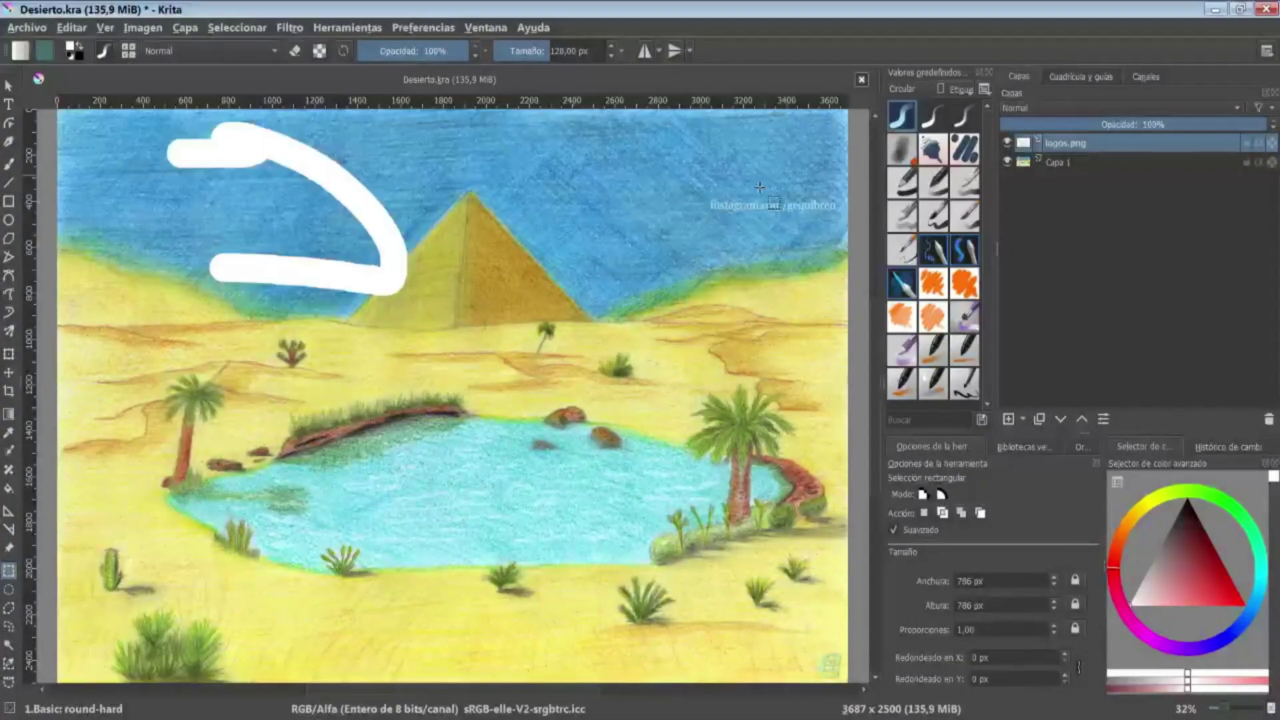
Step: Delete Capa 2, add a new layer Capa 3, hide Capa 1, and select Capa 3
{"action": "left_click", "coordinate": [1008, 162]}
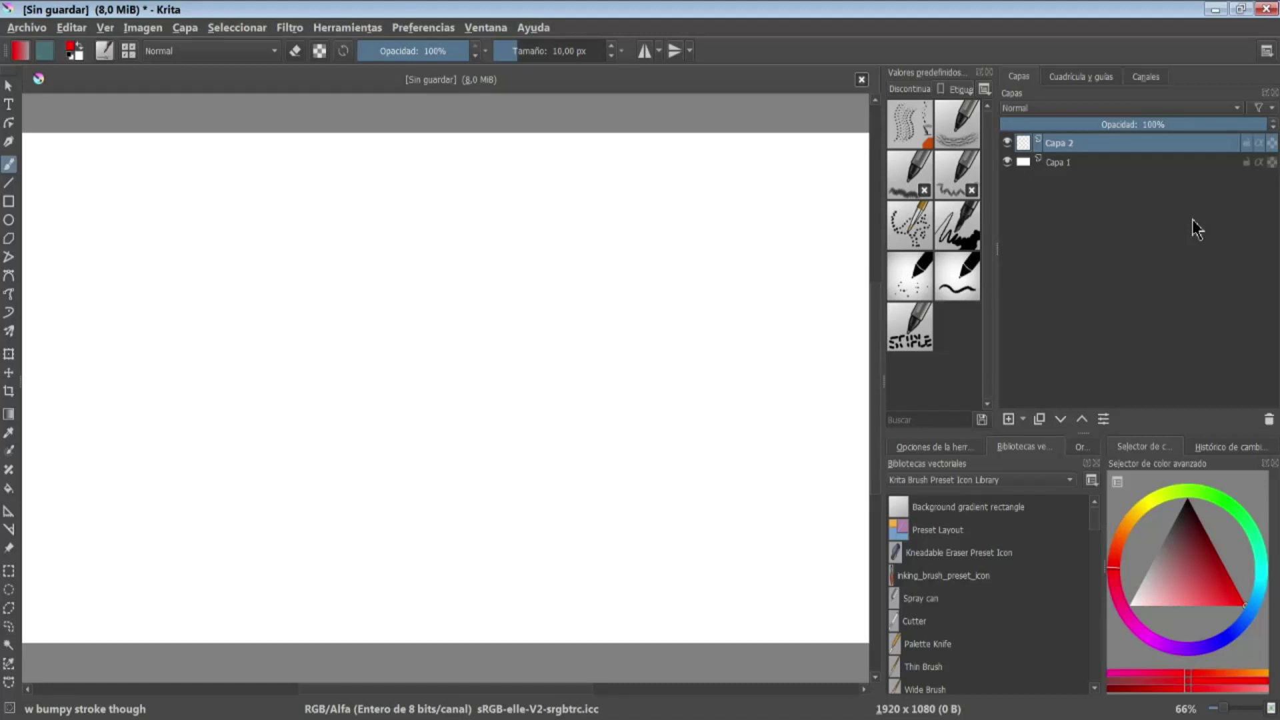
{"action": "key", "text": "shift+Delete"}
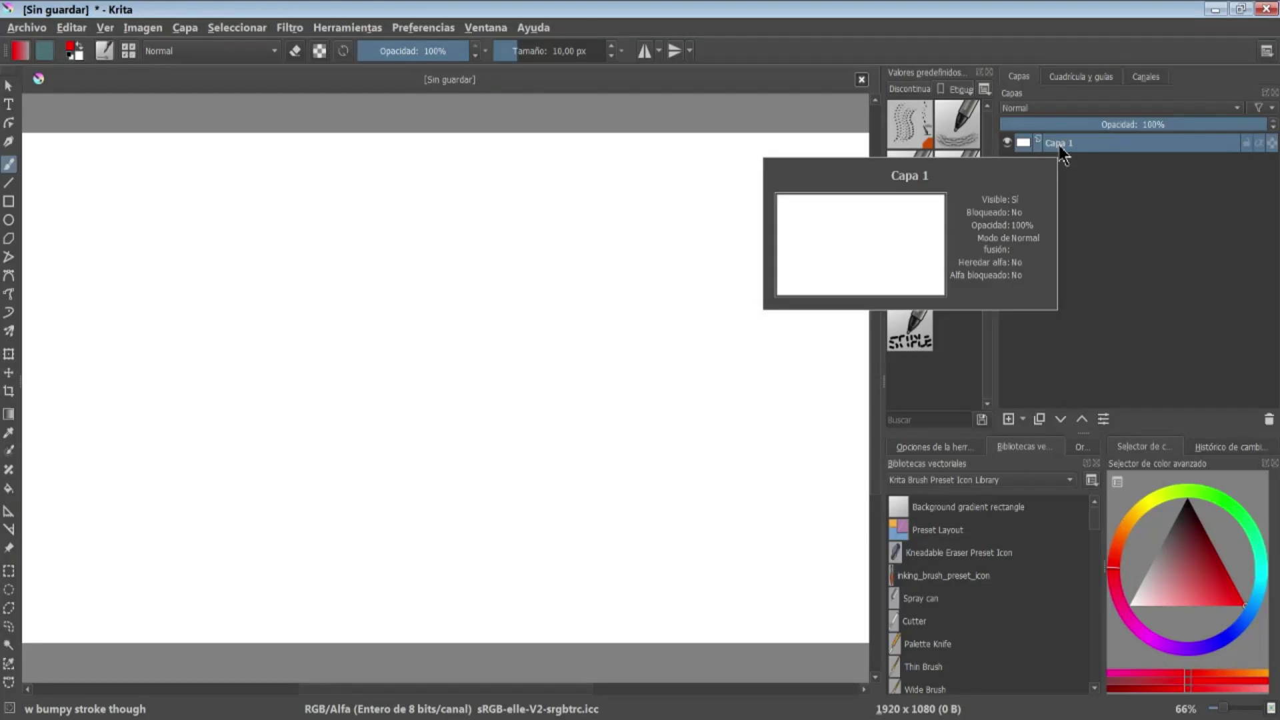
{"action": "left_click", "coordinate": [1010, 420]}
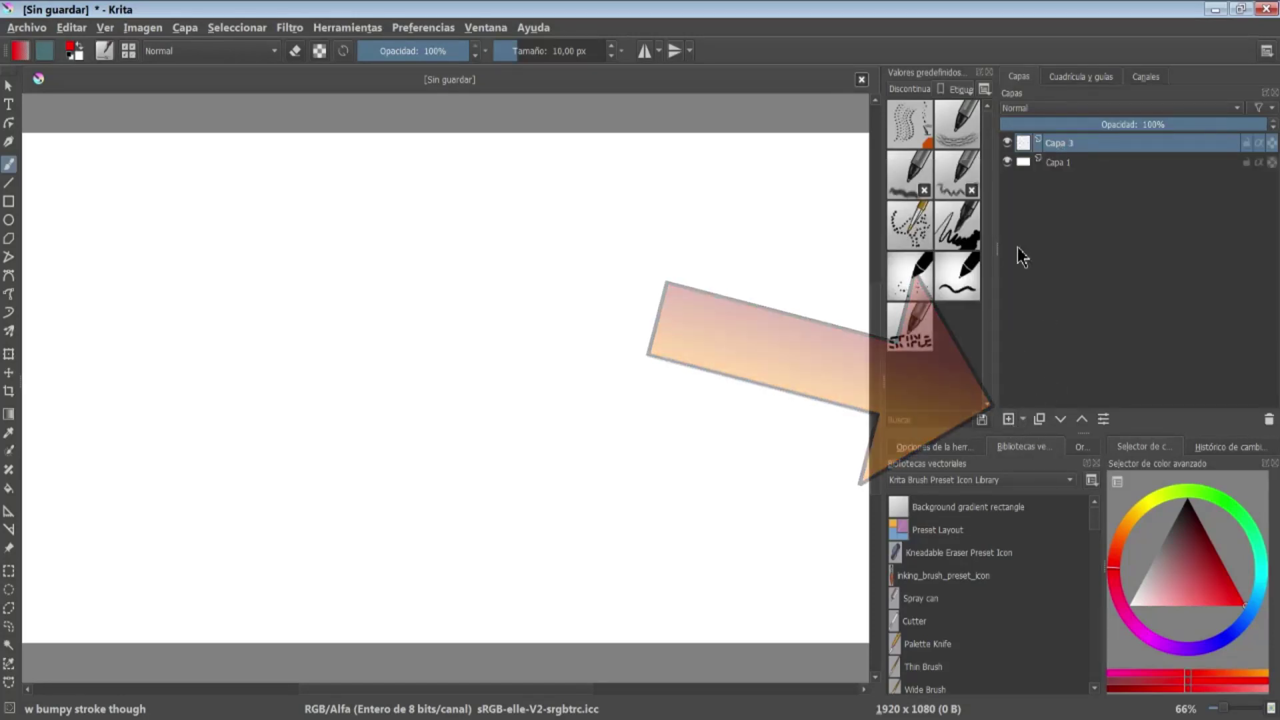
{"action": "left_click", "coordinate": [1053, 163]}
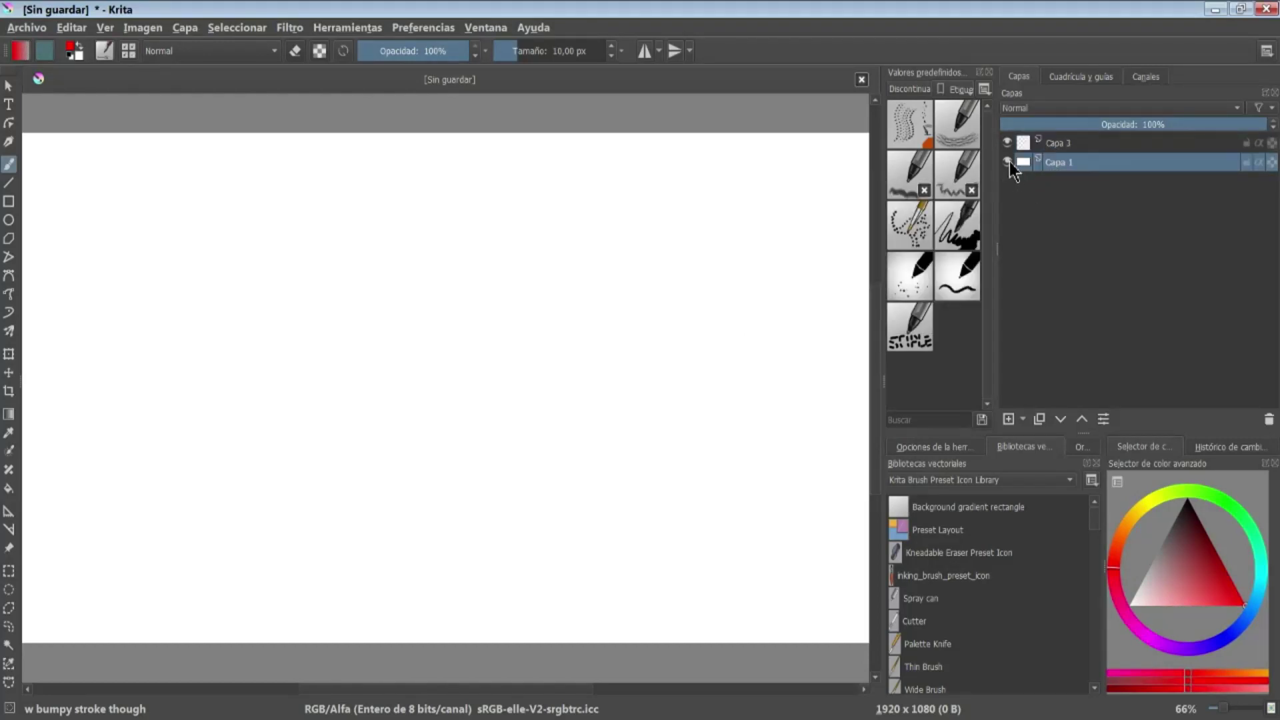
{"action": "left_click", "coordinate": [1007, 162]}
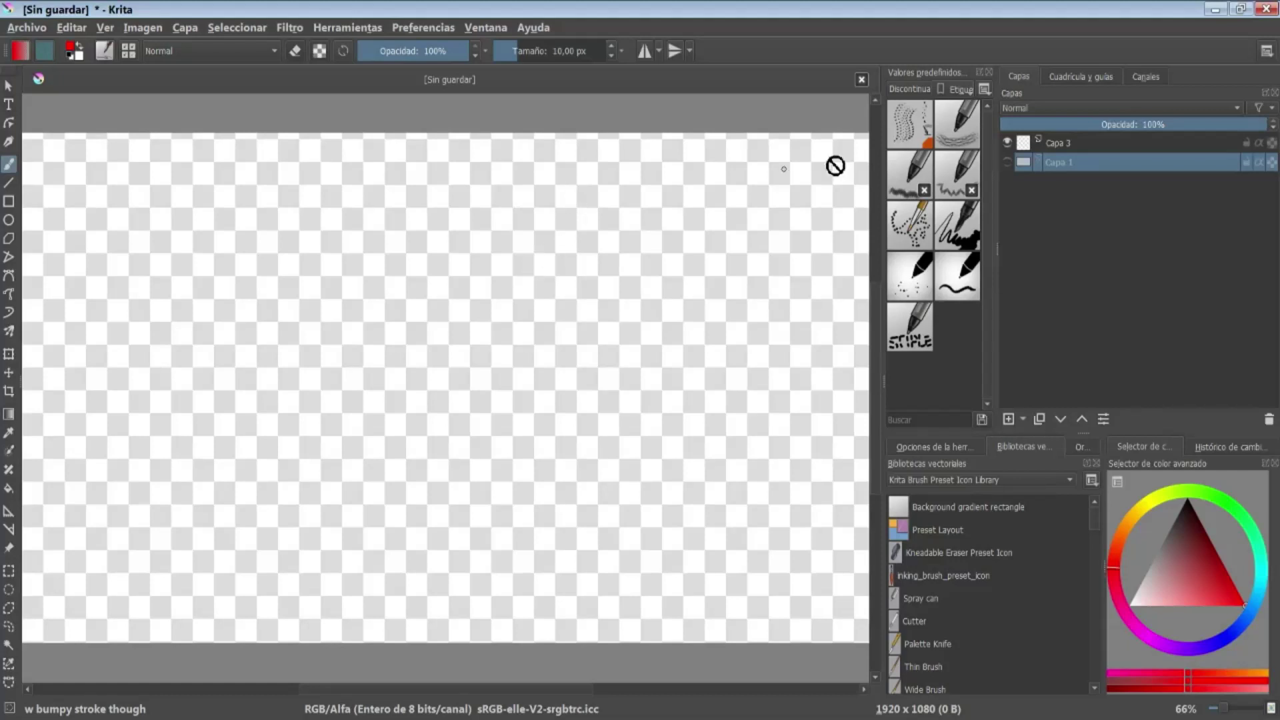
{"action": "left_click", "coordinate": [1093, 144]}
{"action": "left_click", "coordinate": [1024, 420]}
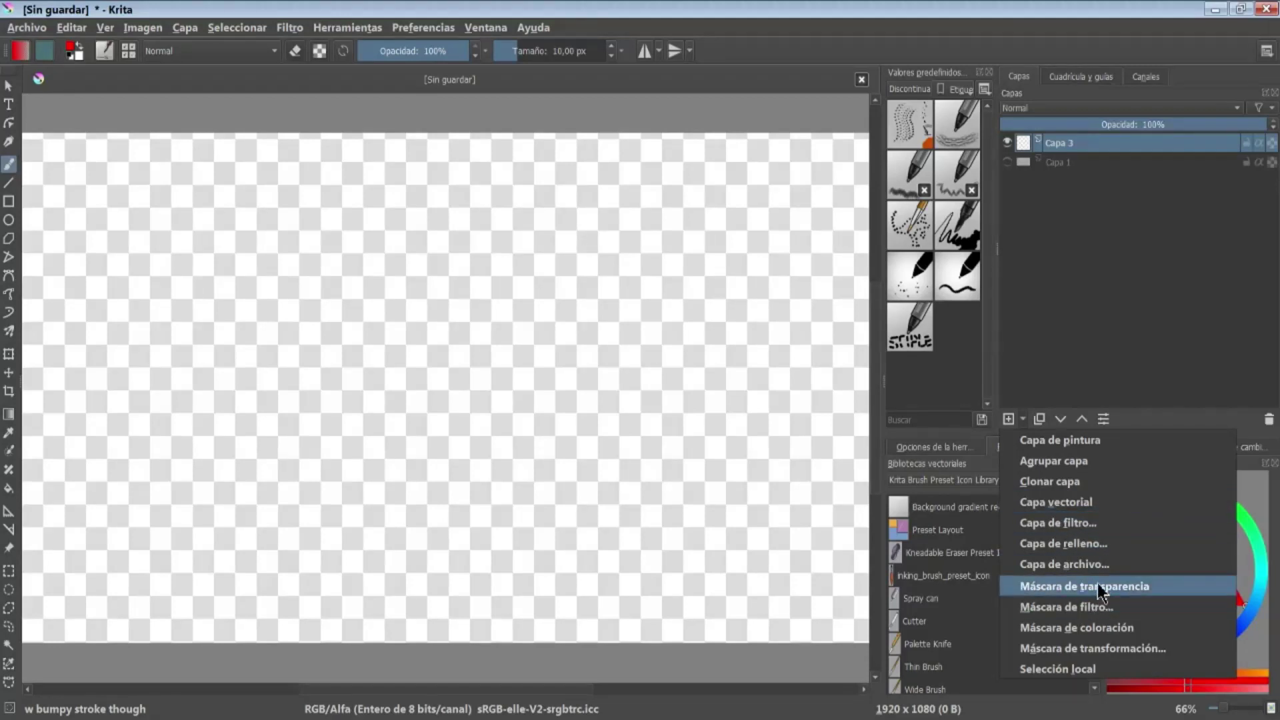
Step: Set Capa 3's colour label to orange in its layer properties
{"action": "right_click", "coordinate": [1067, 142]}
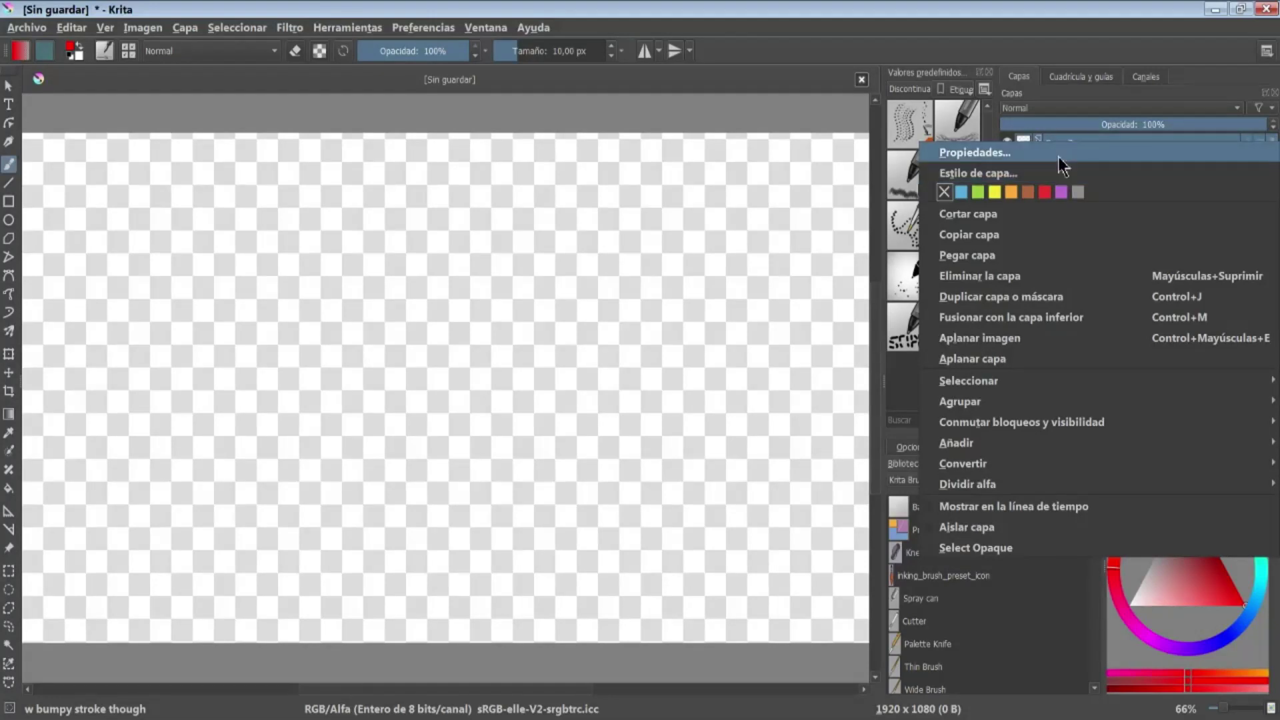
{"action": "left_click", "coordinate": [994, 153]}
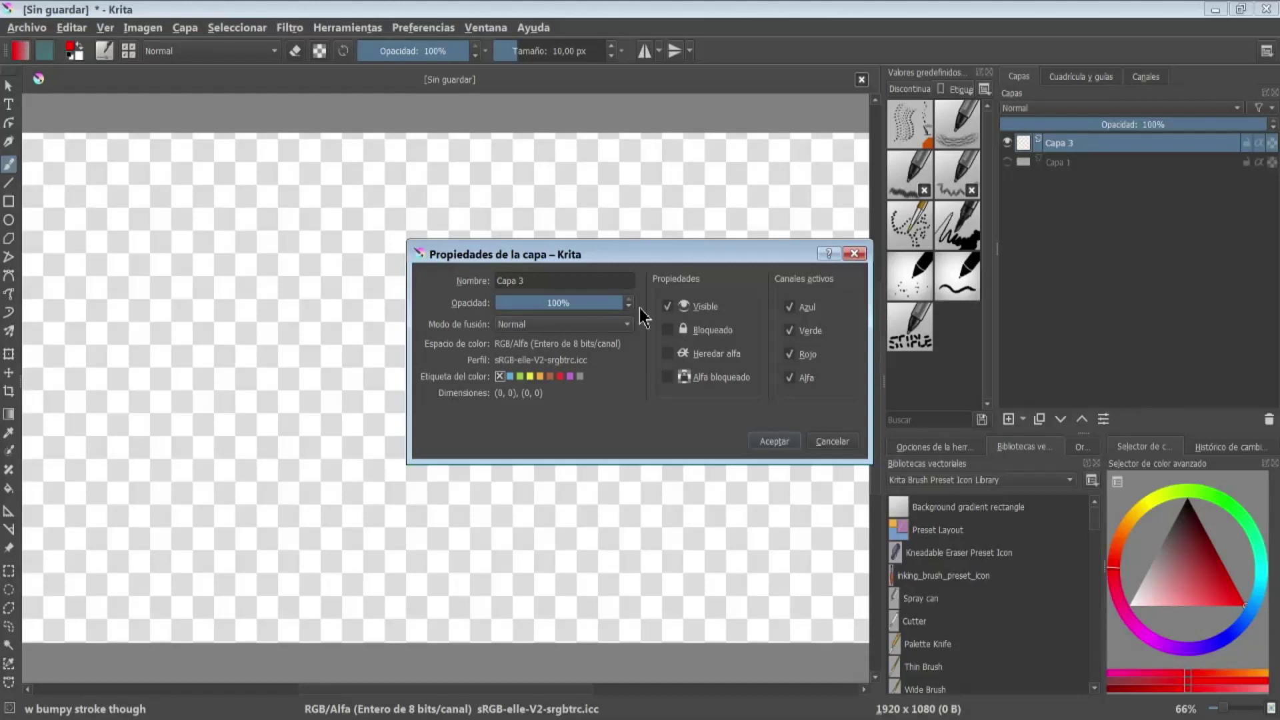
{"action": "left_click", "coordinate": [541, 377]}
{"action": "key", "text": "Return"}
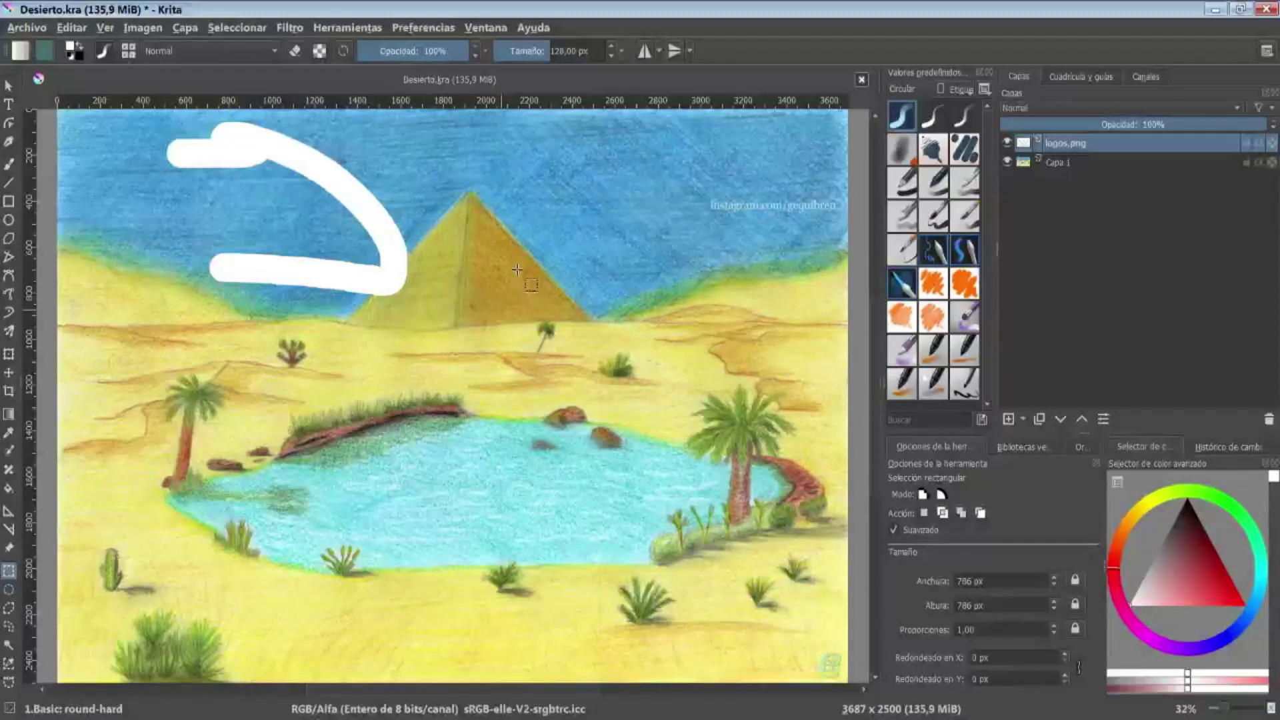
Step: Select a square around the pyramid's right side and cut it out of Capa 1
{"action": "left_click_drag", "start_coordinate": [468, 149], "coordinate": [635, 328]}
{"action": "left_click", "coordinate": [1009, 163]}
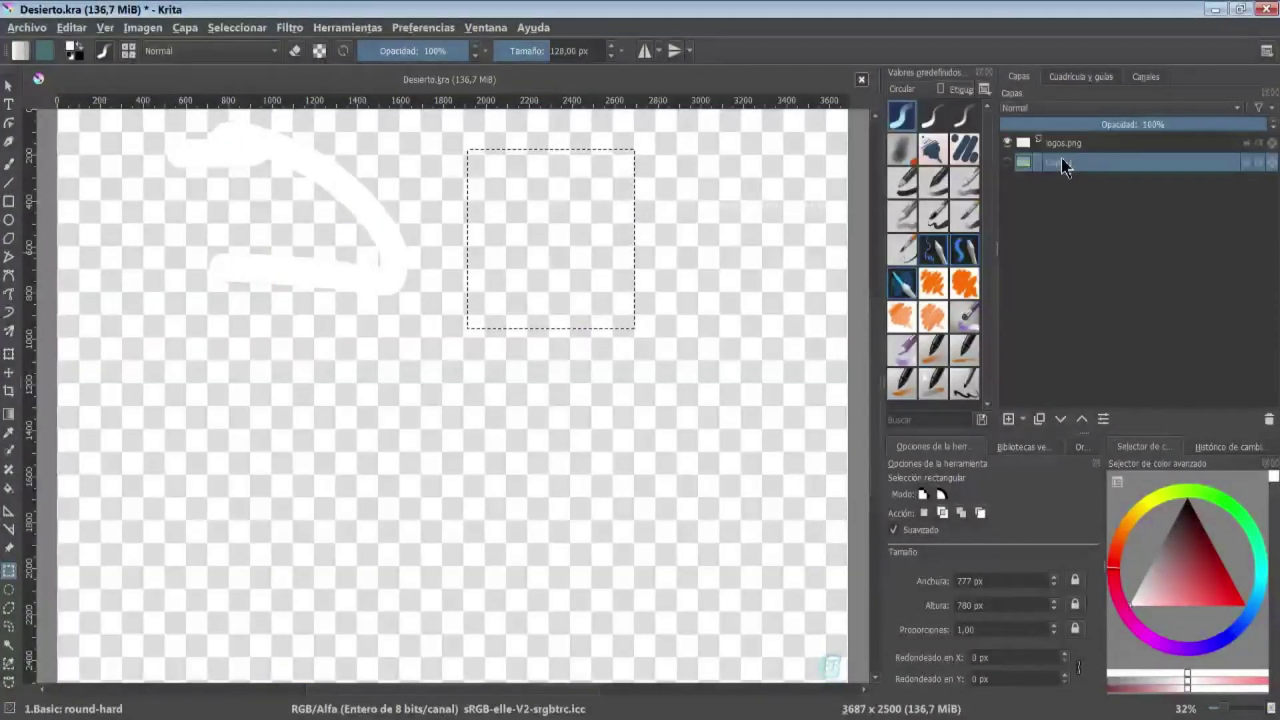
{"action": "left_click", "coordinate": [1009, 142]}
{"action": "left_click", "coordinate": [1008, 162]}
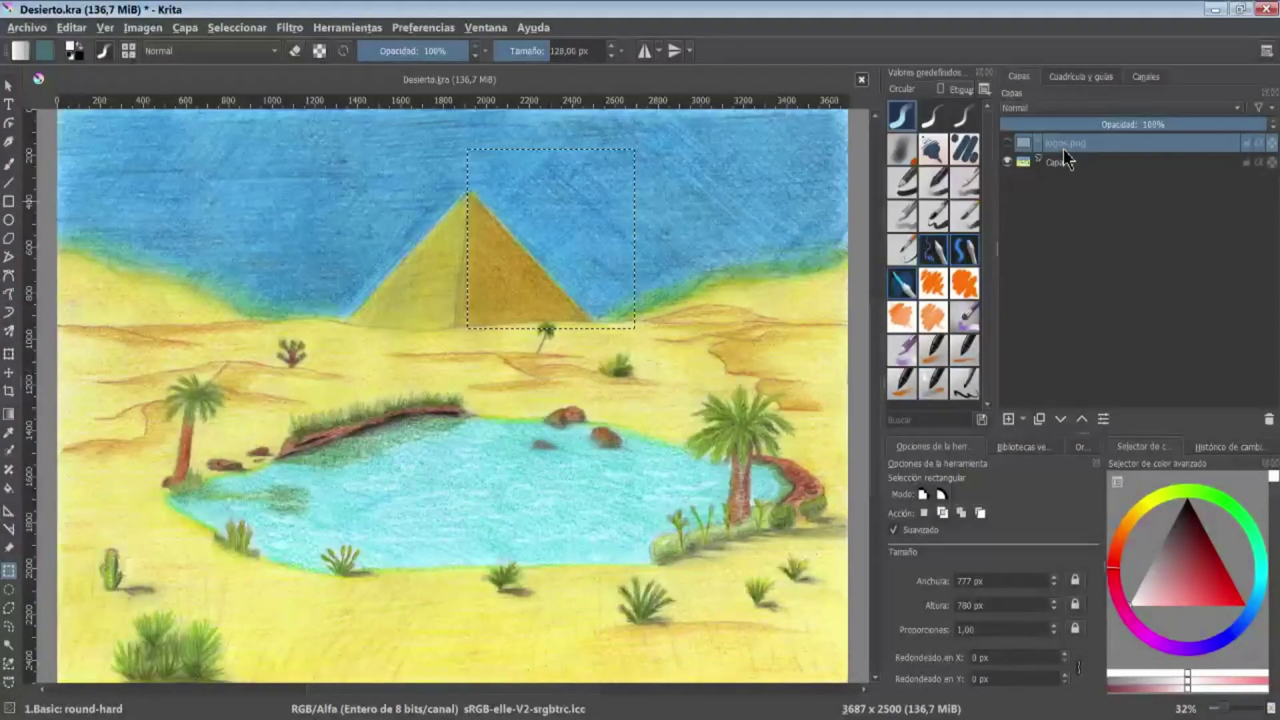
{"action": "left_click", "coordinate": [1007, 142]}
{"action": "left_click", "coordinate": [1071, 160]}
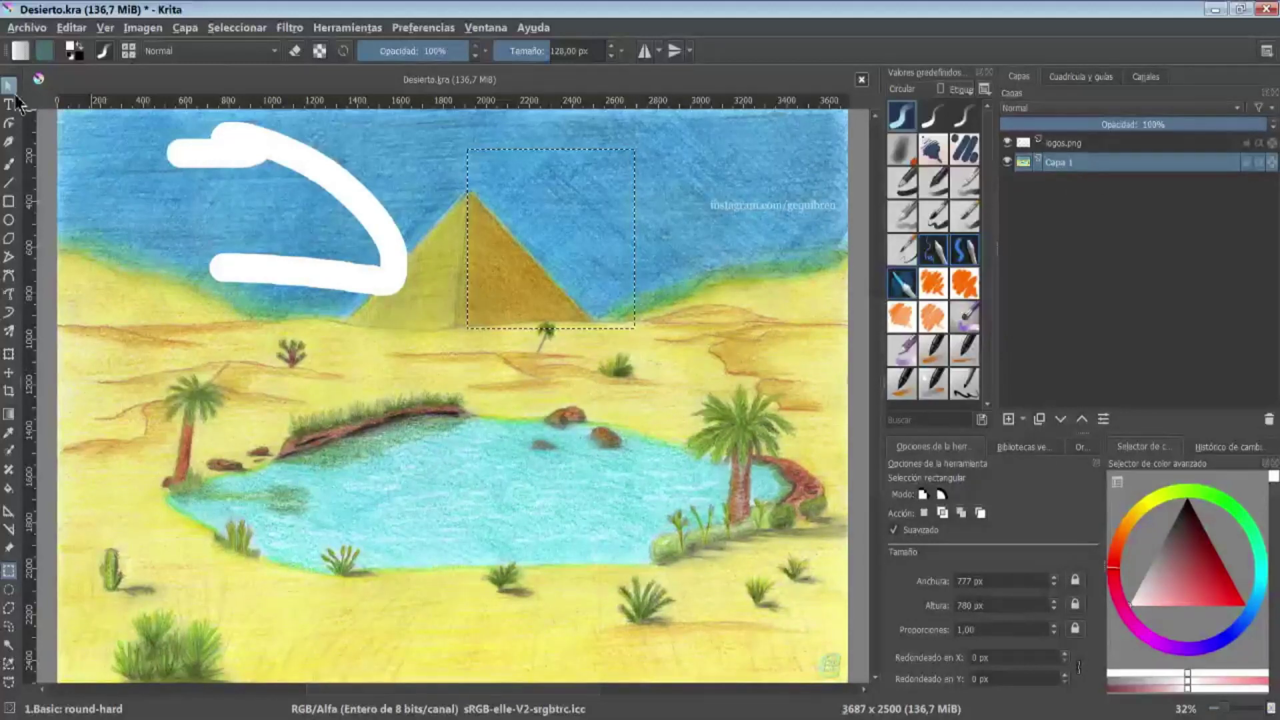
{"action": "left_click", "coordinate": [74, 26]}
{"action": "left_click", "coordinate": [85, 91]}
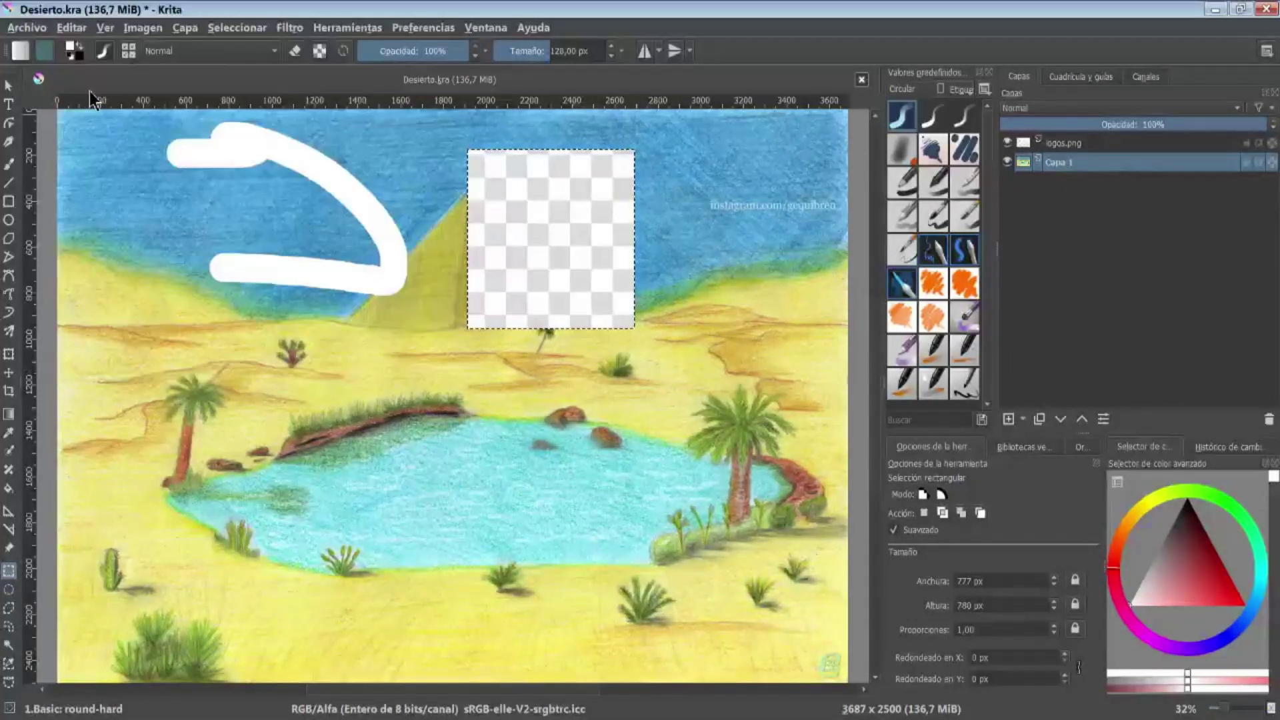
{"action": "left_click", "coordinate": [72, 32]}
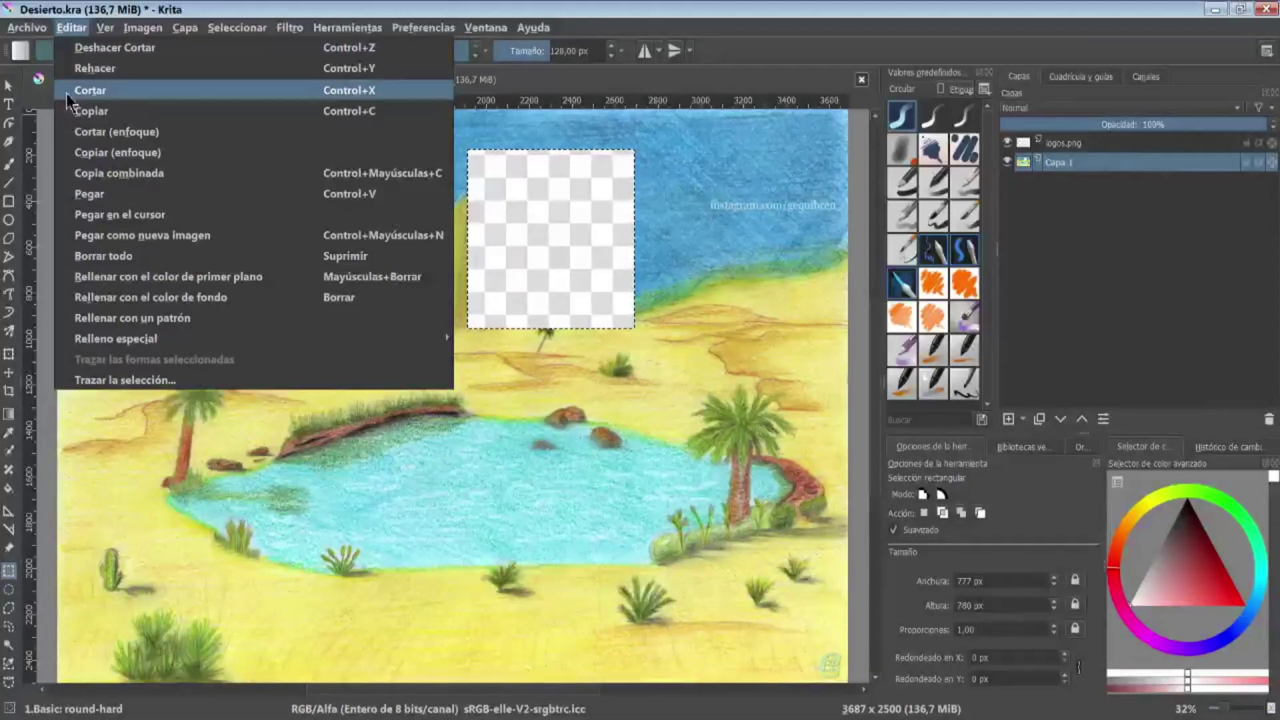
Step: Paste the cut pyramid area, then copy and paste it again as a new layer
{"action": "left_click", "coordinate": [79, 198]}
{"action": "left_click", "coordinate": [72, 27]}
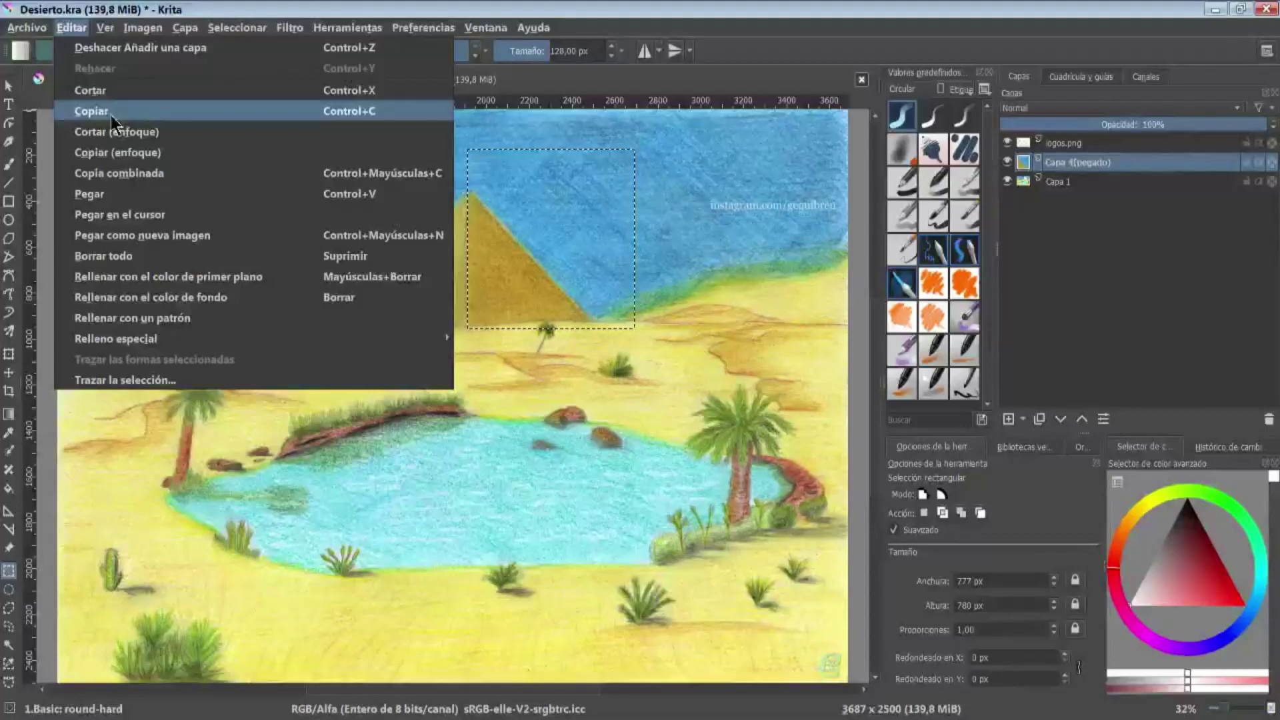
{"action": "left_click", "coordinate": [111, 113]}
{"action": "left_click", "coordinate": [71, 28]}
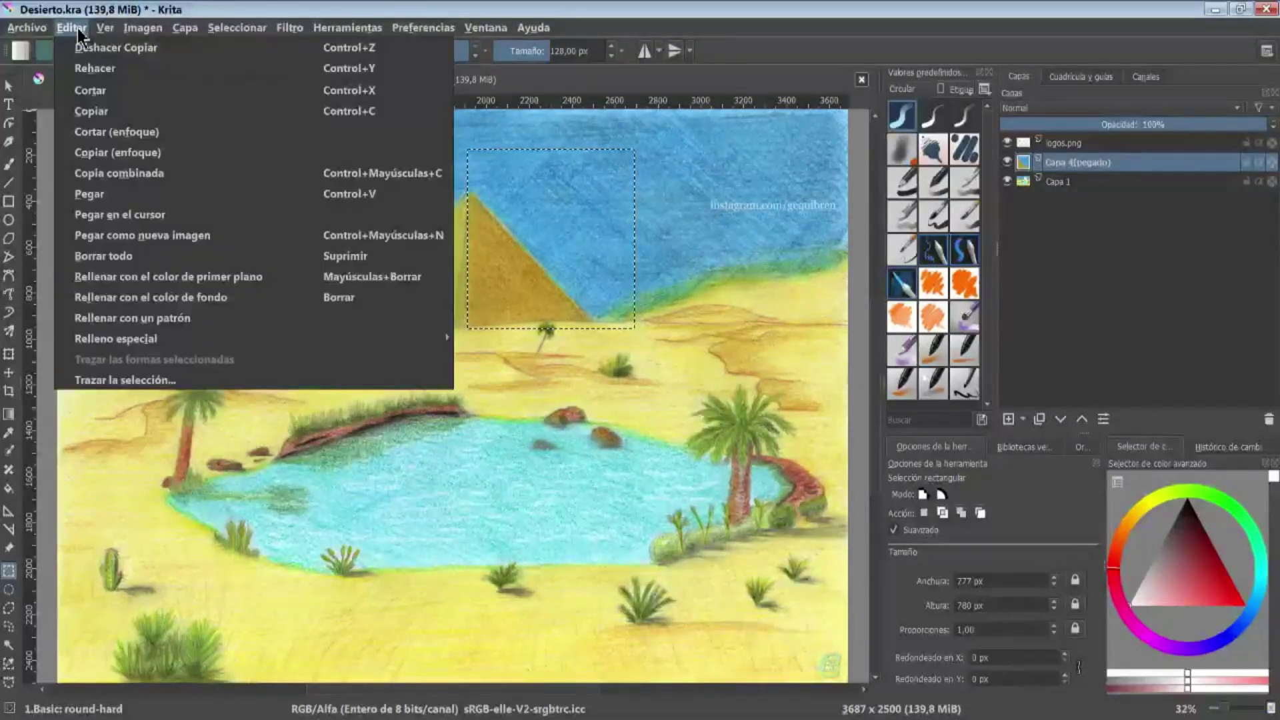
{"action": "left_click", "coordinate": [87, 193]}
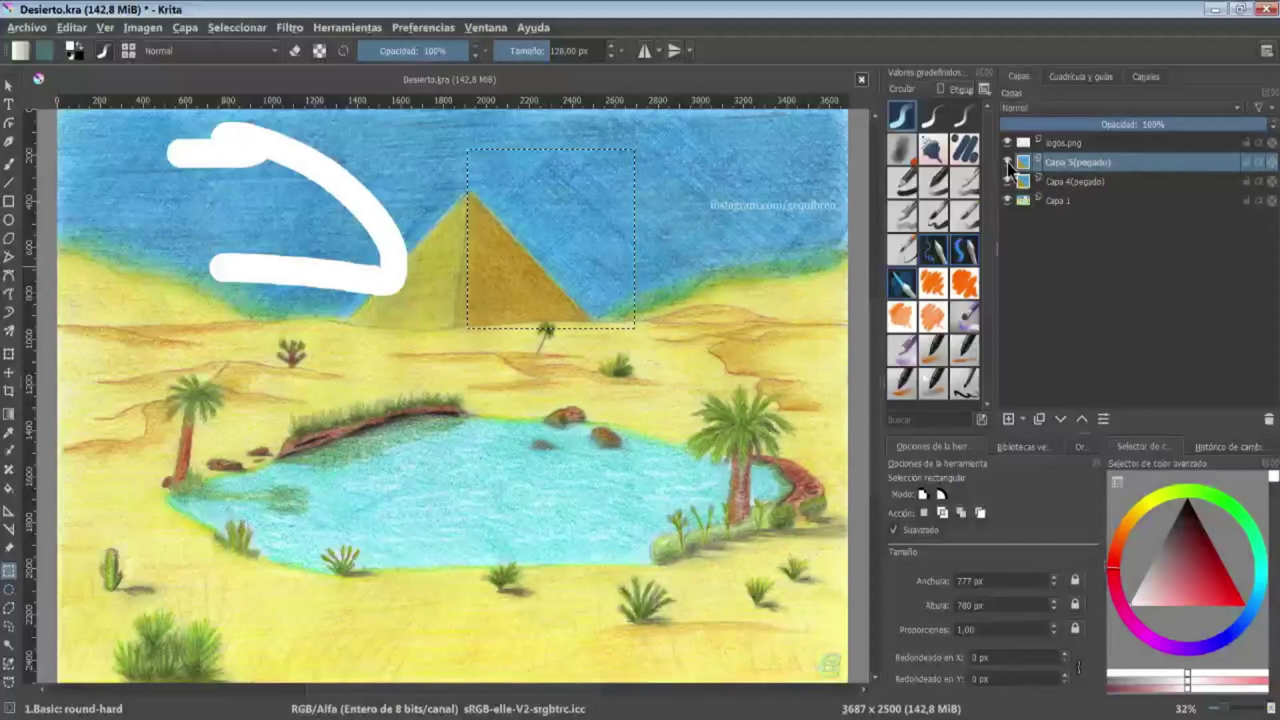
Step: Compare the pasted layer against Capa 1, then merge it into the layer below
{"action": "left_click", "coordinate": [1007, 200]}
{"action": "left_click", "coordinate": [1006, 182]}
{"action": "left_click", "coordinate": [1007, 200]}
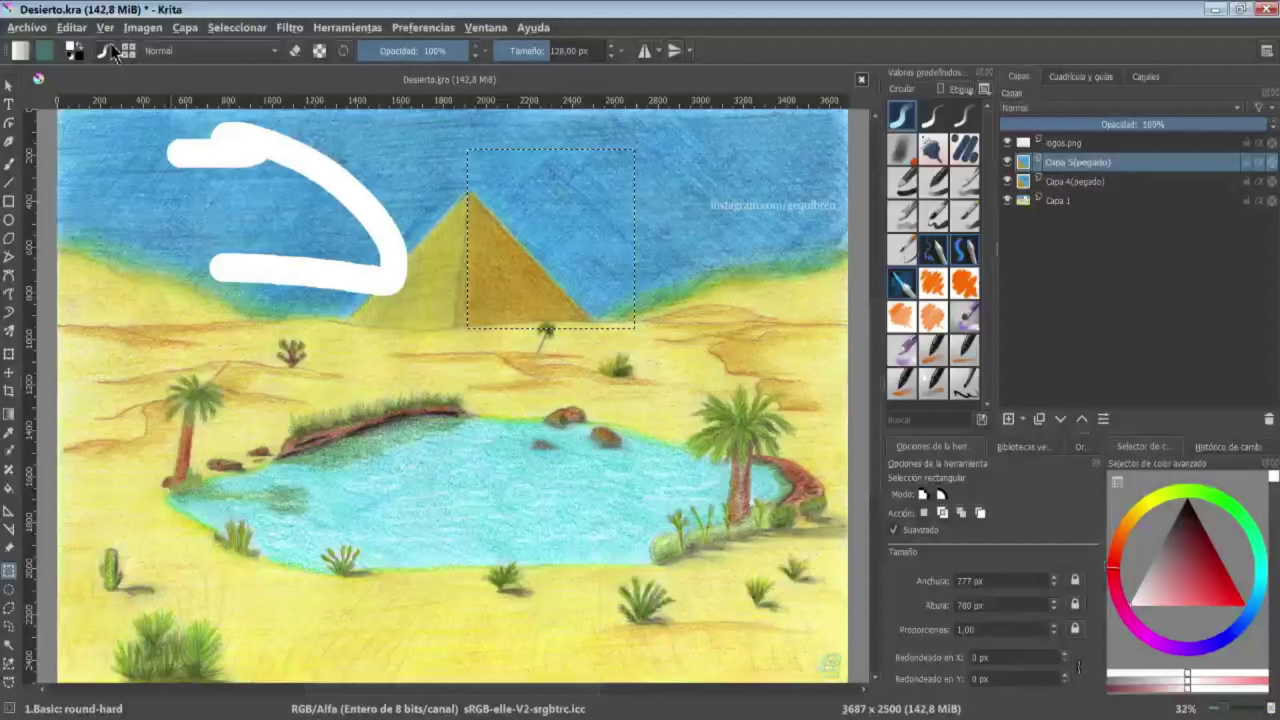
{"action": "right_click", "coordinate": [1071, 162]}
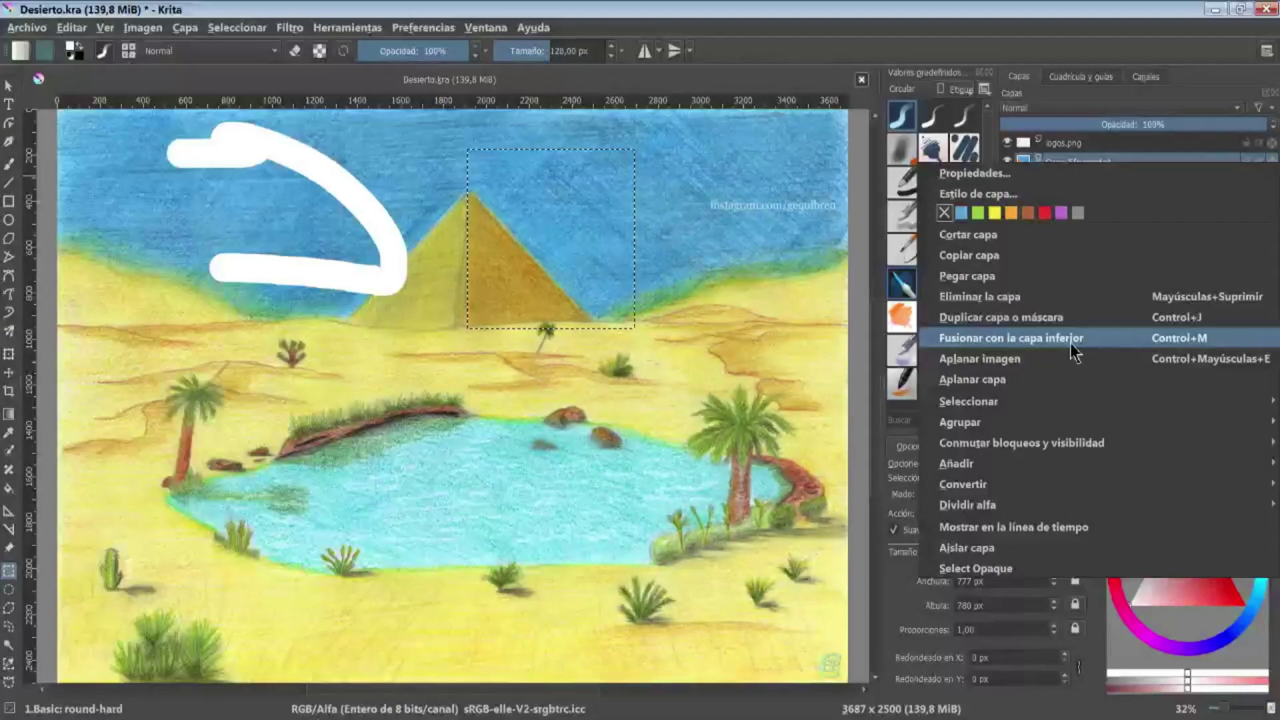
{"action": "left_click", "coordinate": [1072, 341]}
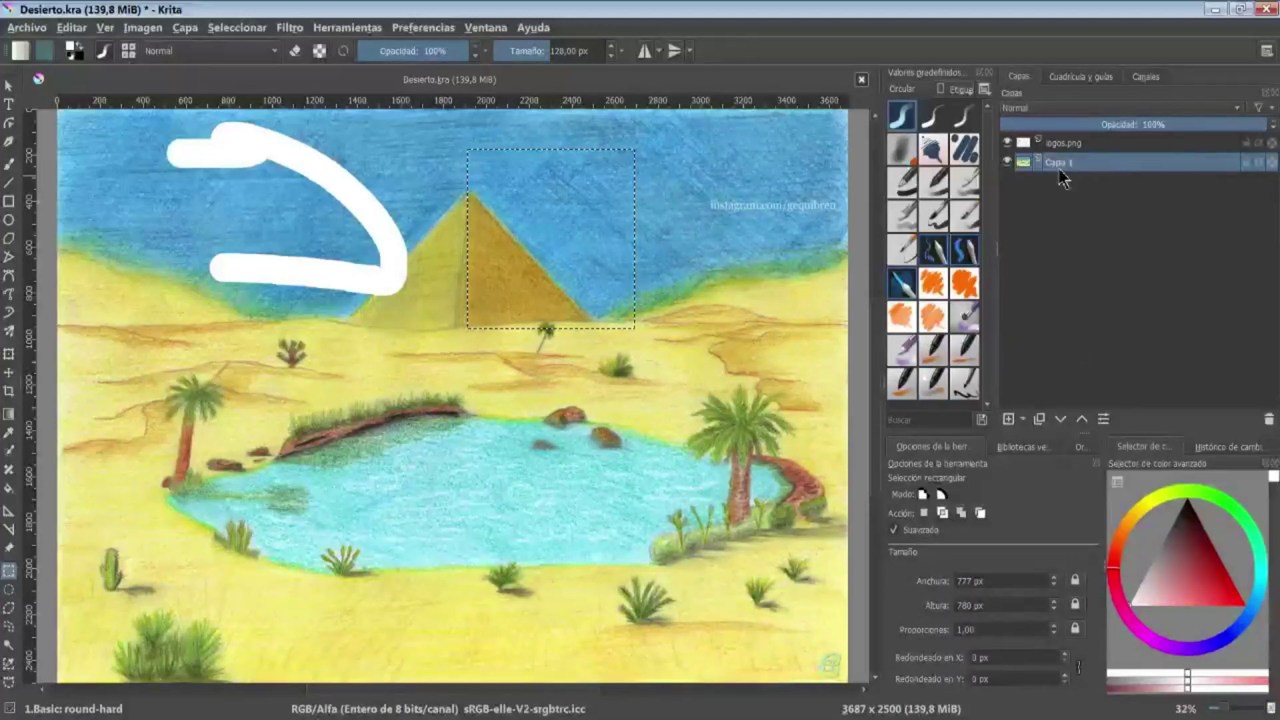
Step: Deselect and paste the copy again as a new Capa 6(pegado) layer
{"action": "key", "text": "ctrl+shift+a"}
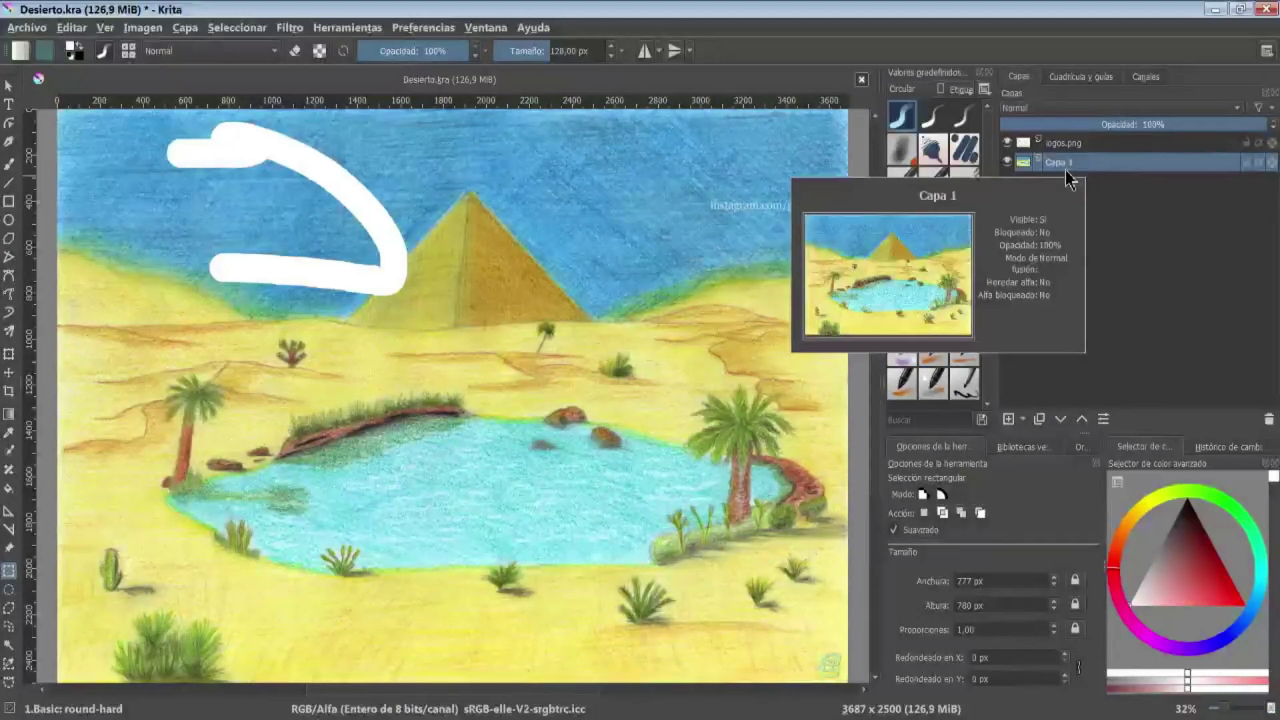
{"action": "key", "text": "ctrl+v"}
{"action": "left_click", "coordinate": [67, 30]}
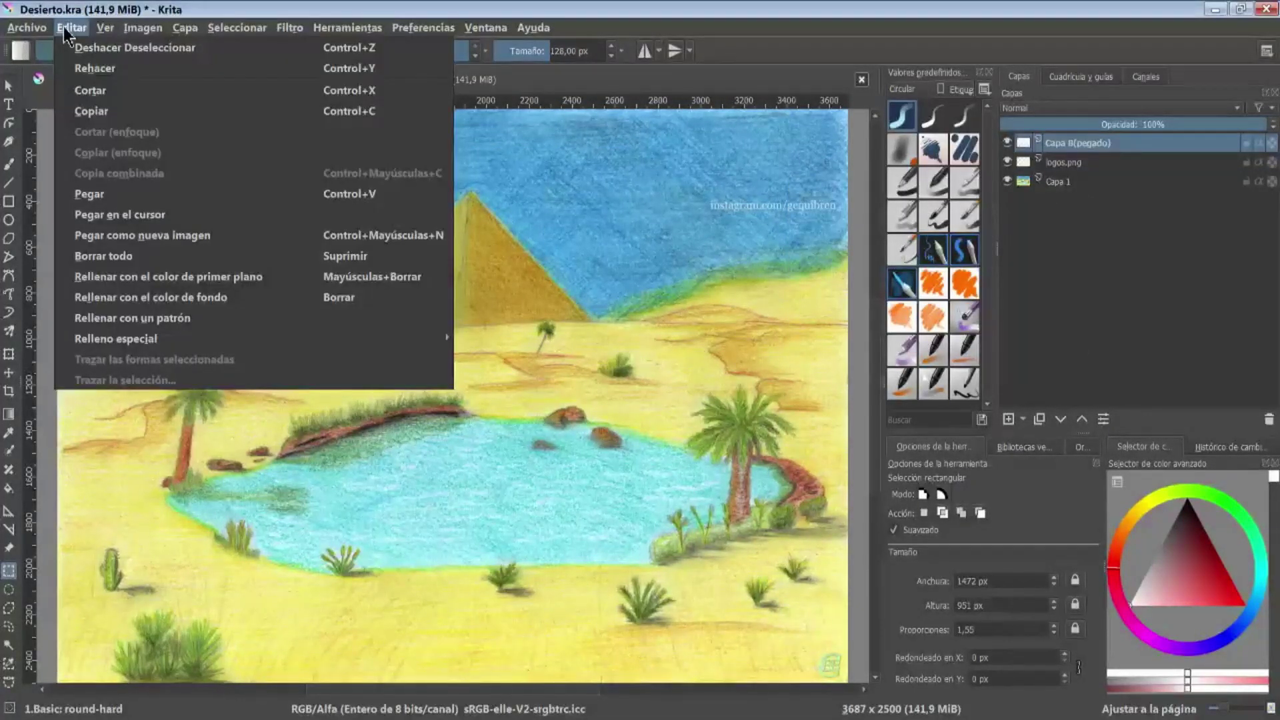
Step: Fill the pasted layer with the foreground colour, then with the background colour
{"action": "left_click", "coordinate": [106, 279]}
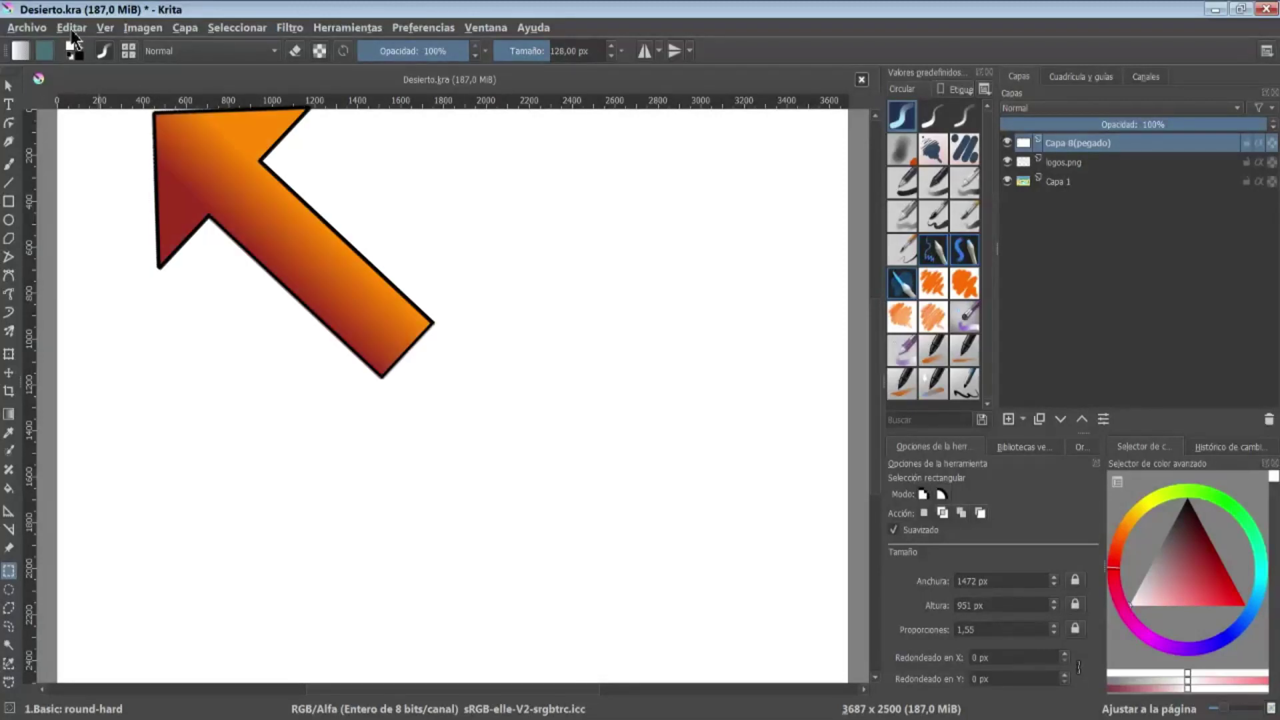
{"action": "left_click", "coordinate": [72, 30]}
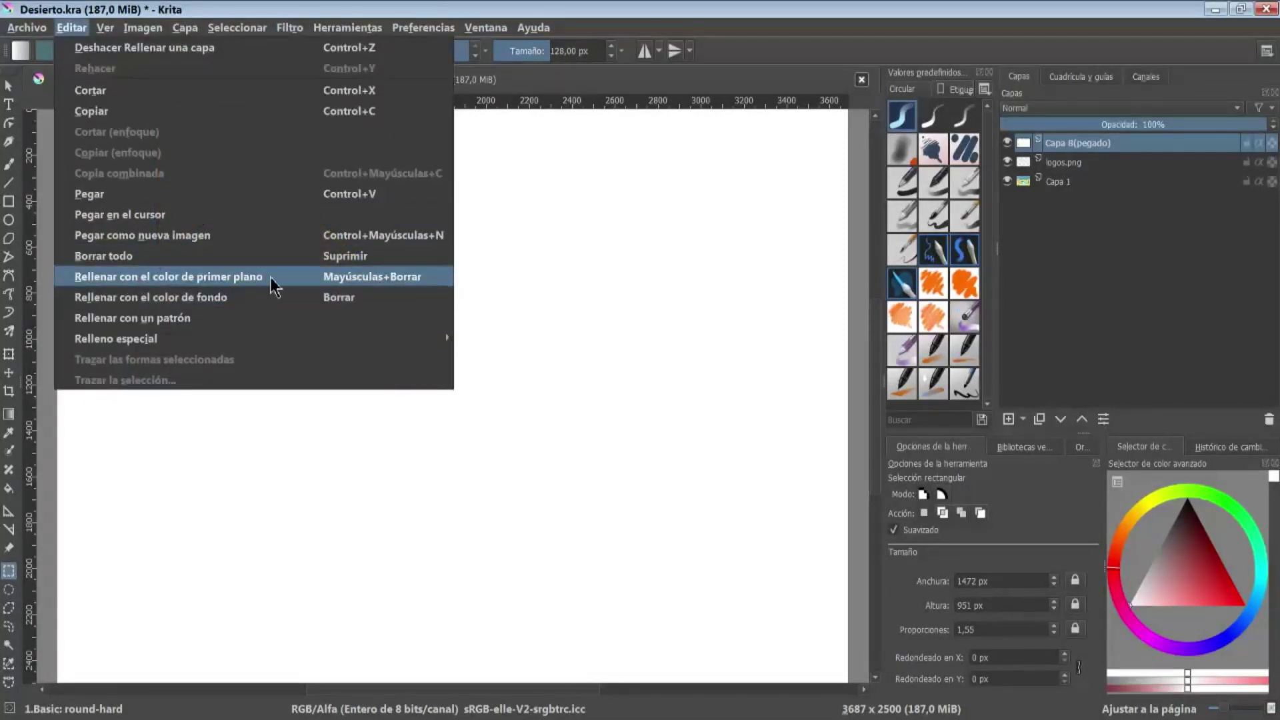
{"action": "left_click", "coordinate": [244, 300]}
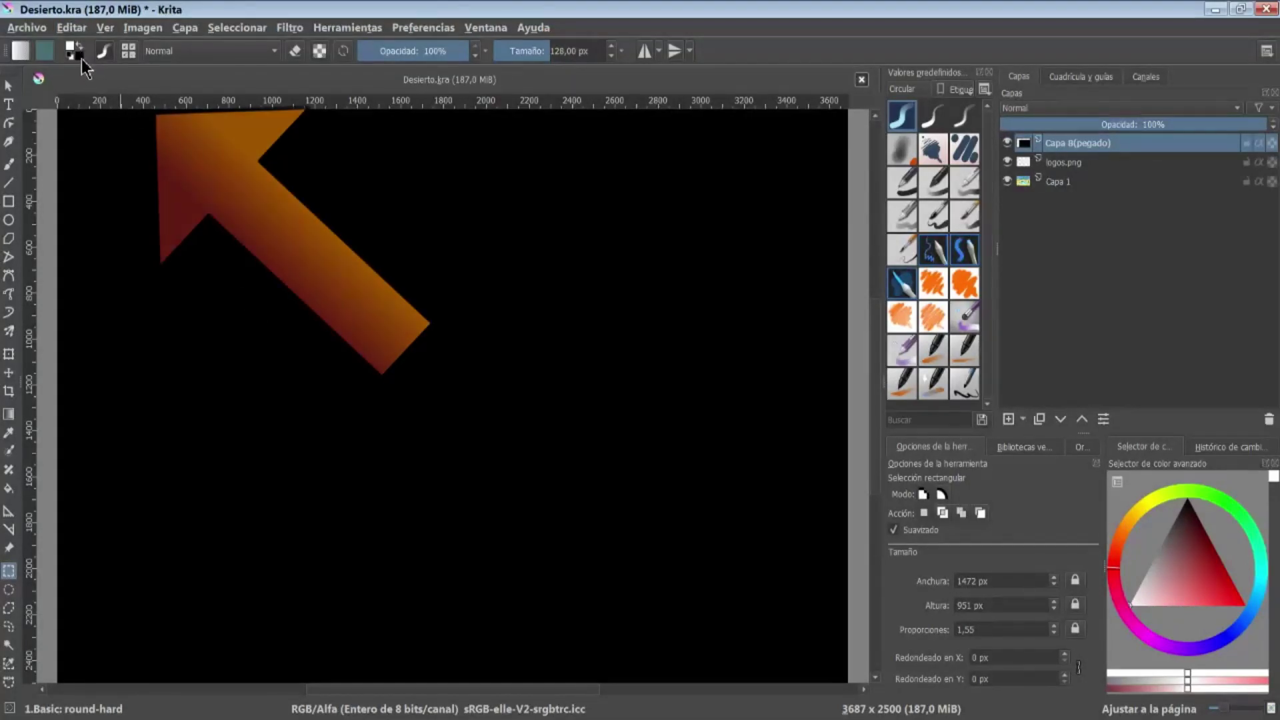
Step: Fill the layer with the teal pattern, browse the Patterns list, then undo the fill
{"action": "left_click", "coordinate": [83, 33]}
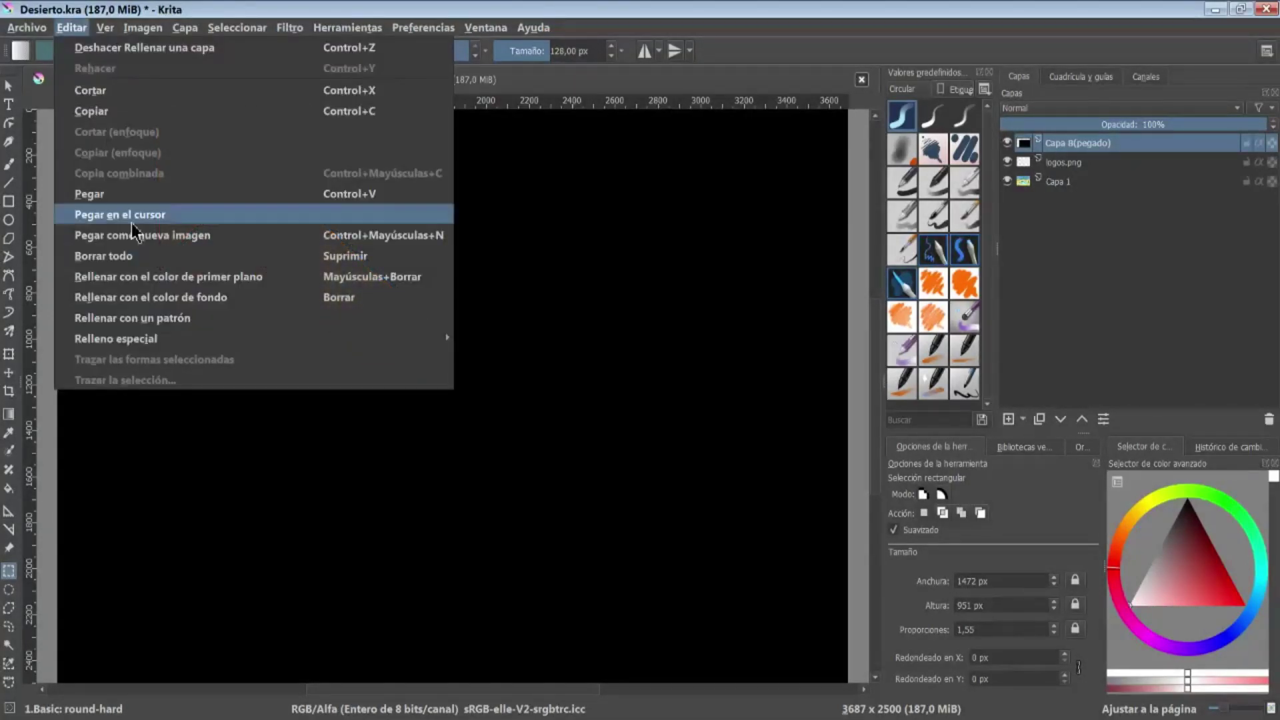
{"action": "left_click", "coordinate": [140, 318]}
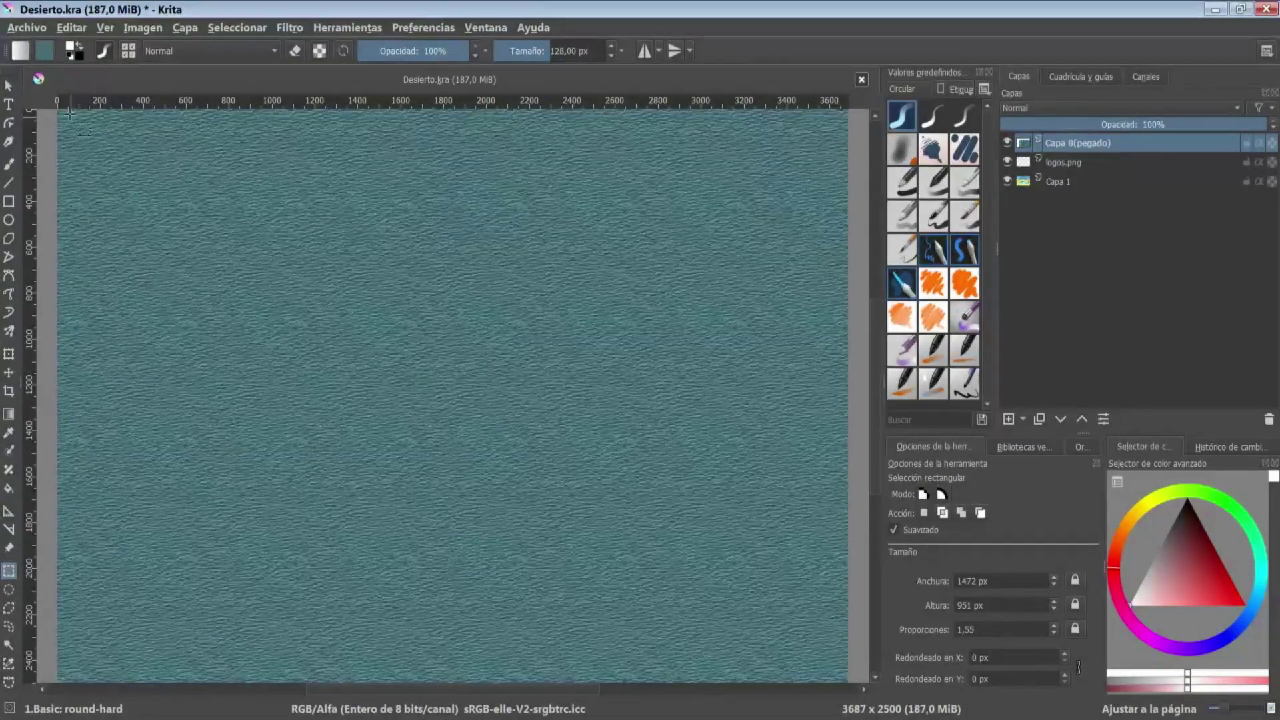
{"action": "left_click", "coordinate": [43, 50]}
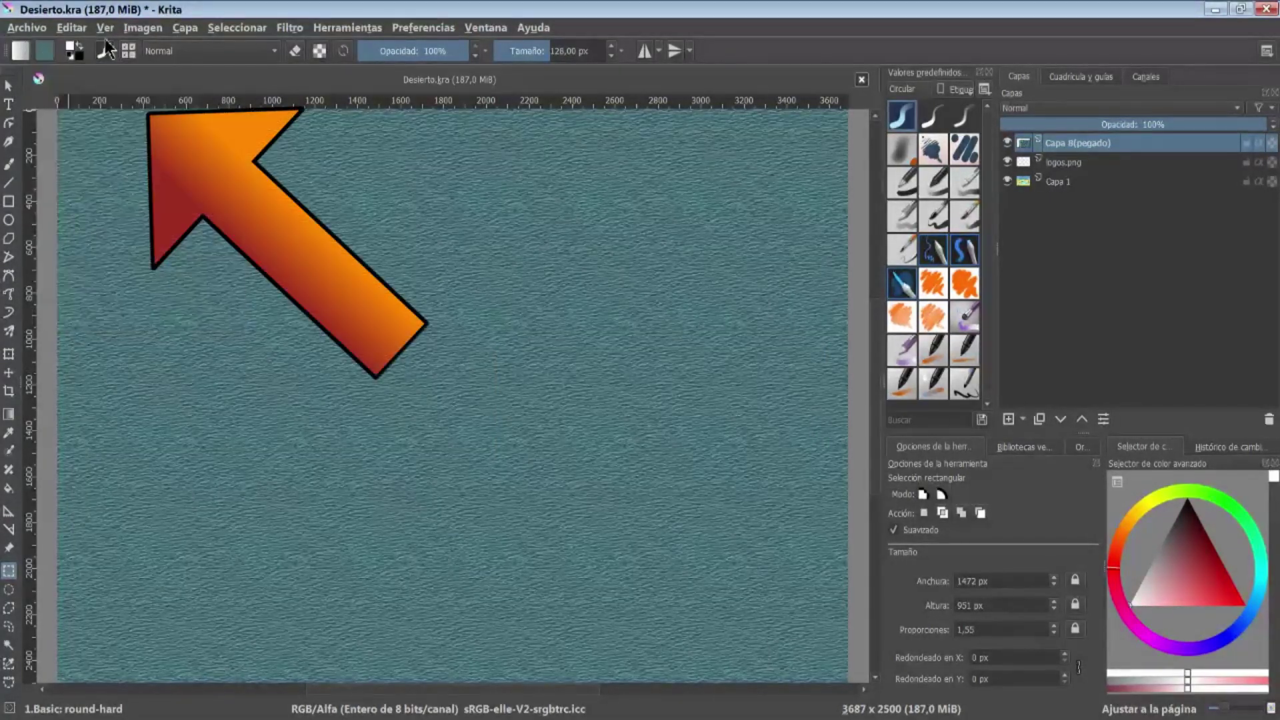
{"action": "key", "text": "ctrl+z"}
{"action": "left_click", "coordinate": [100, 27]}
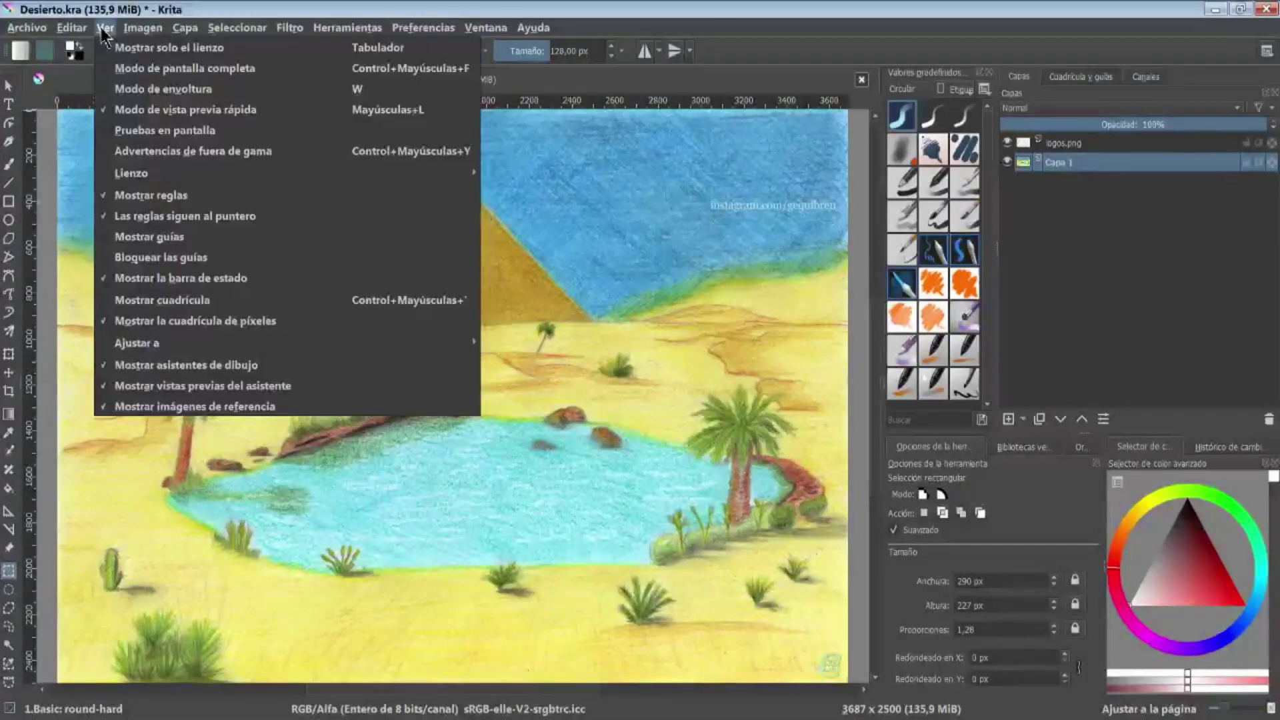
{"action": "left_click", "coordinate": [117, 57]}
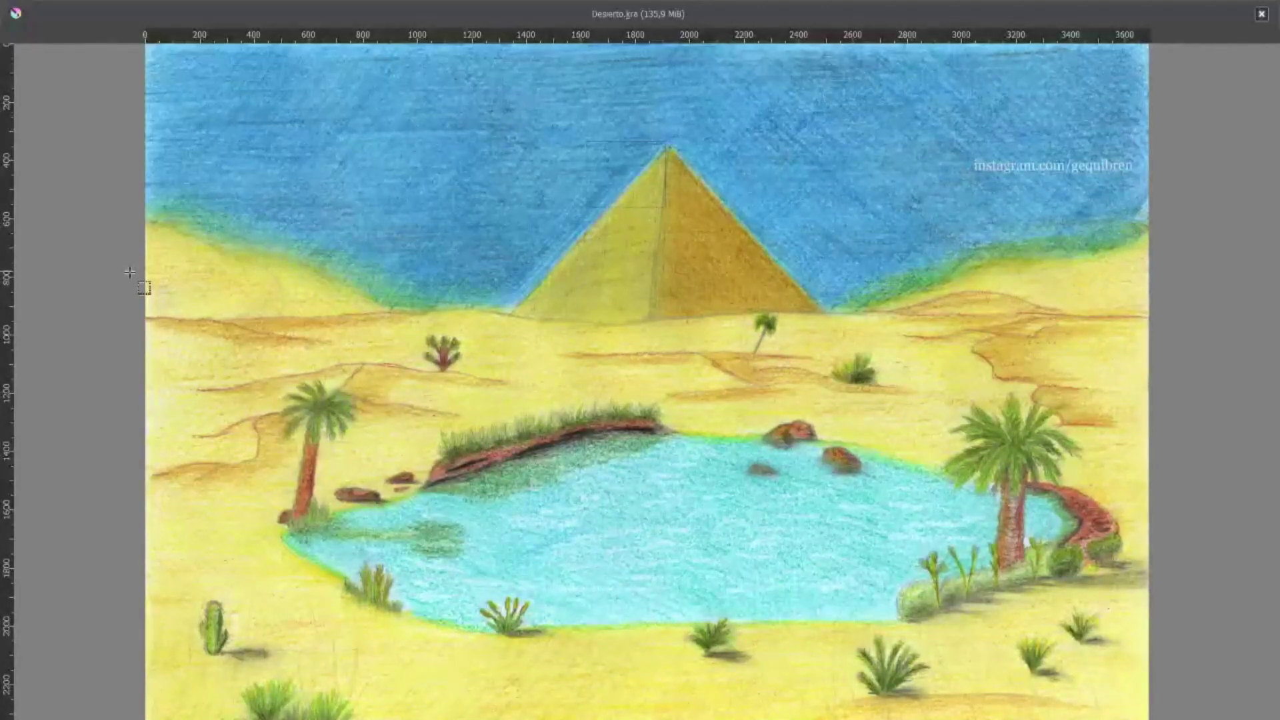
{"action": "key", "text": "Tab"}
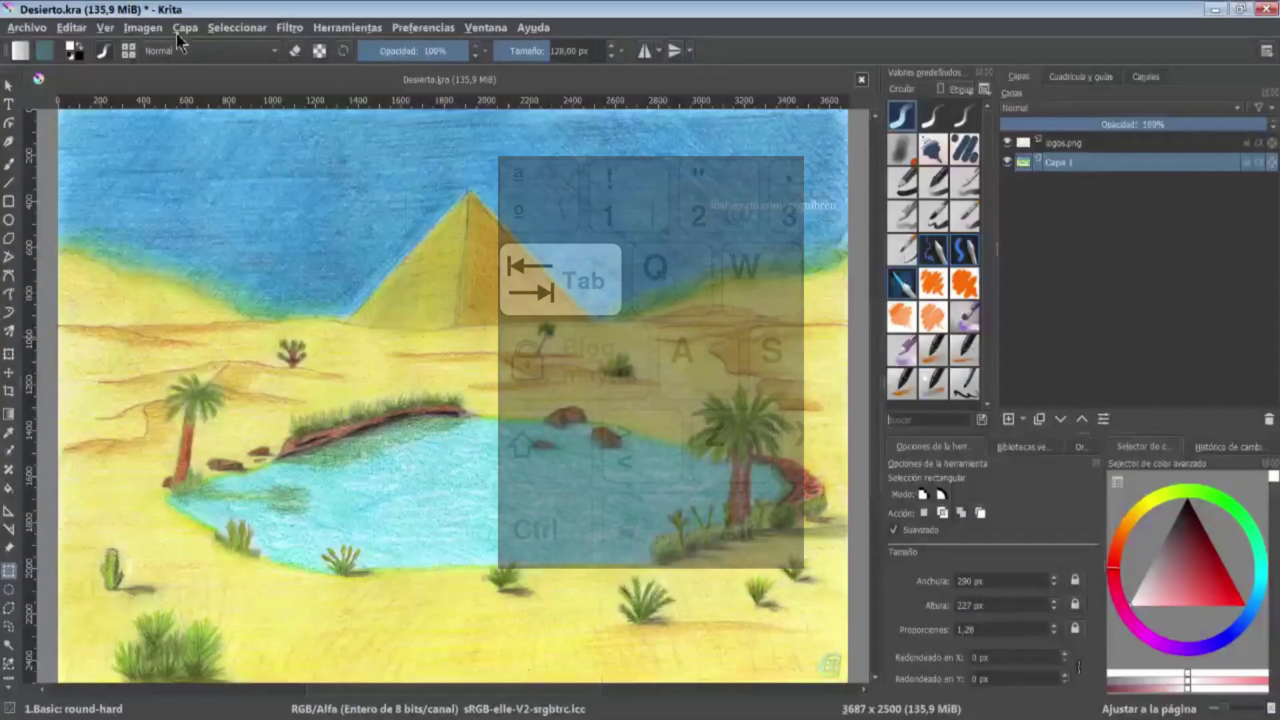
{"action": "left_click", "coordinate": [142, 27]}
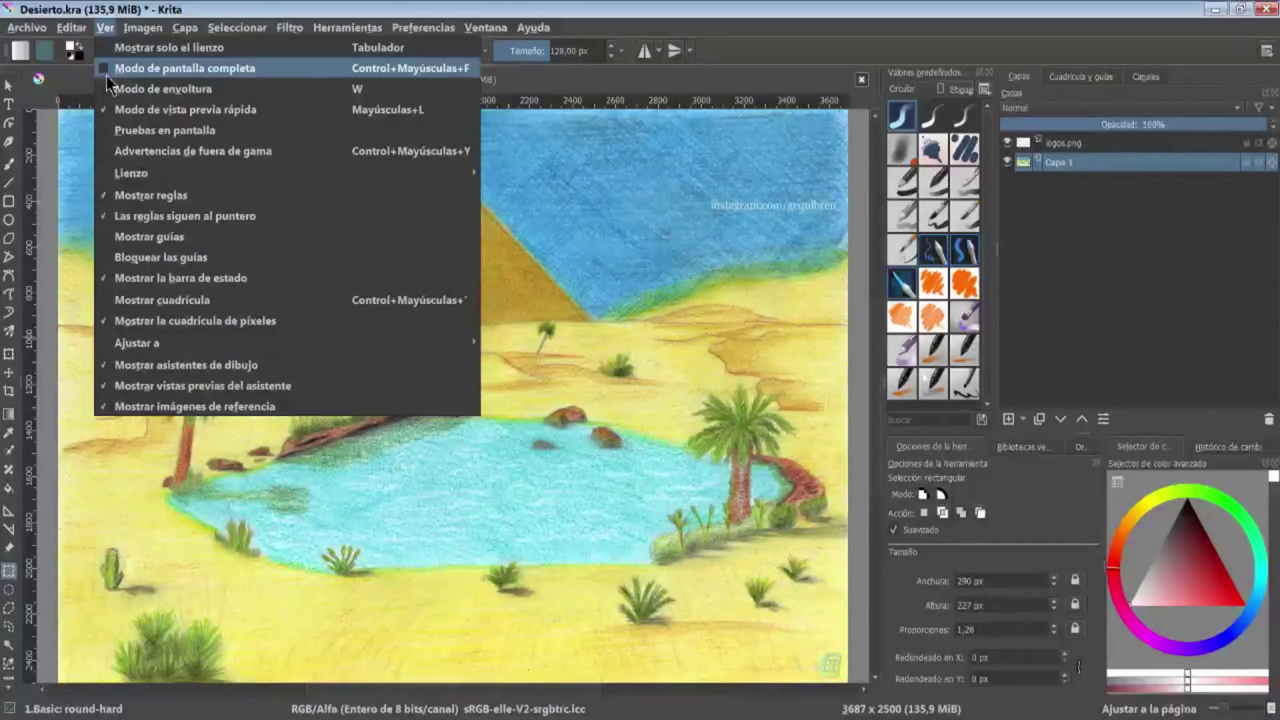
{"action": "left_click", "coordinate": [120, 74]}
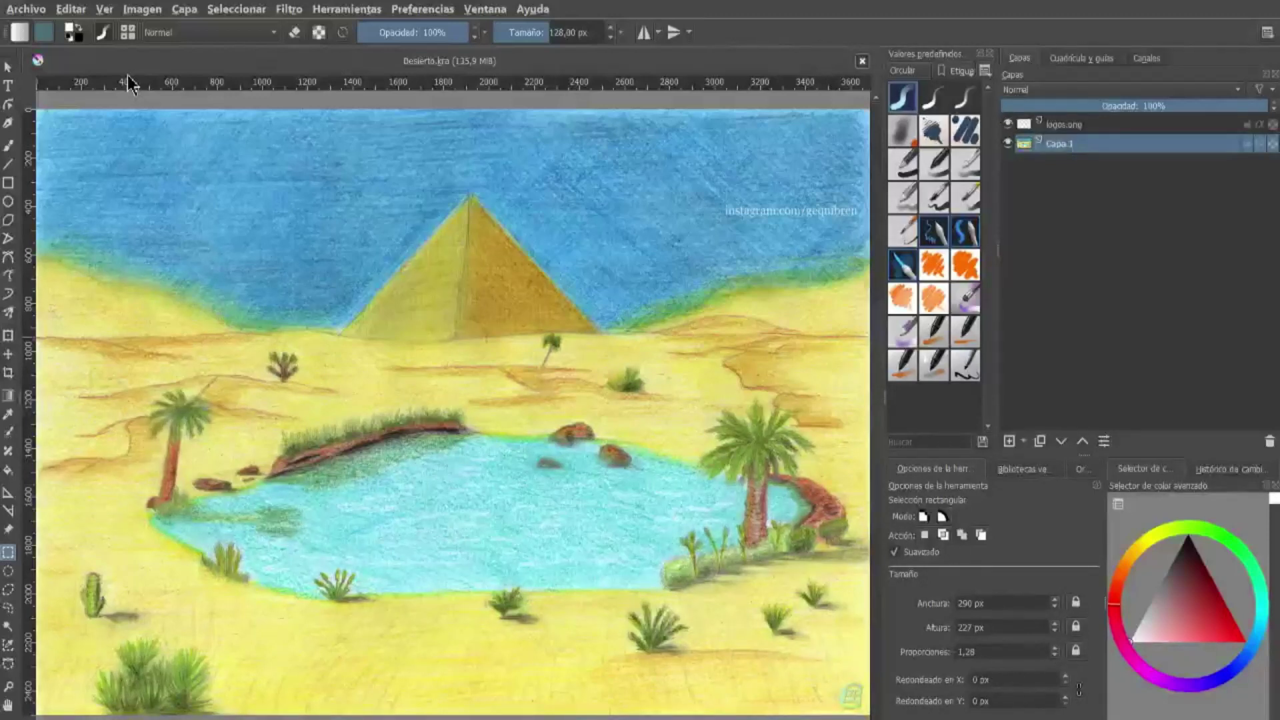
{"action": "left_click", "coordinate": [103, 9]}
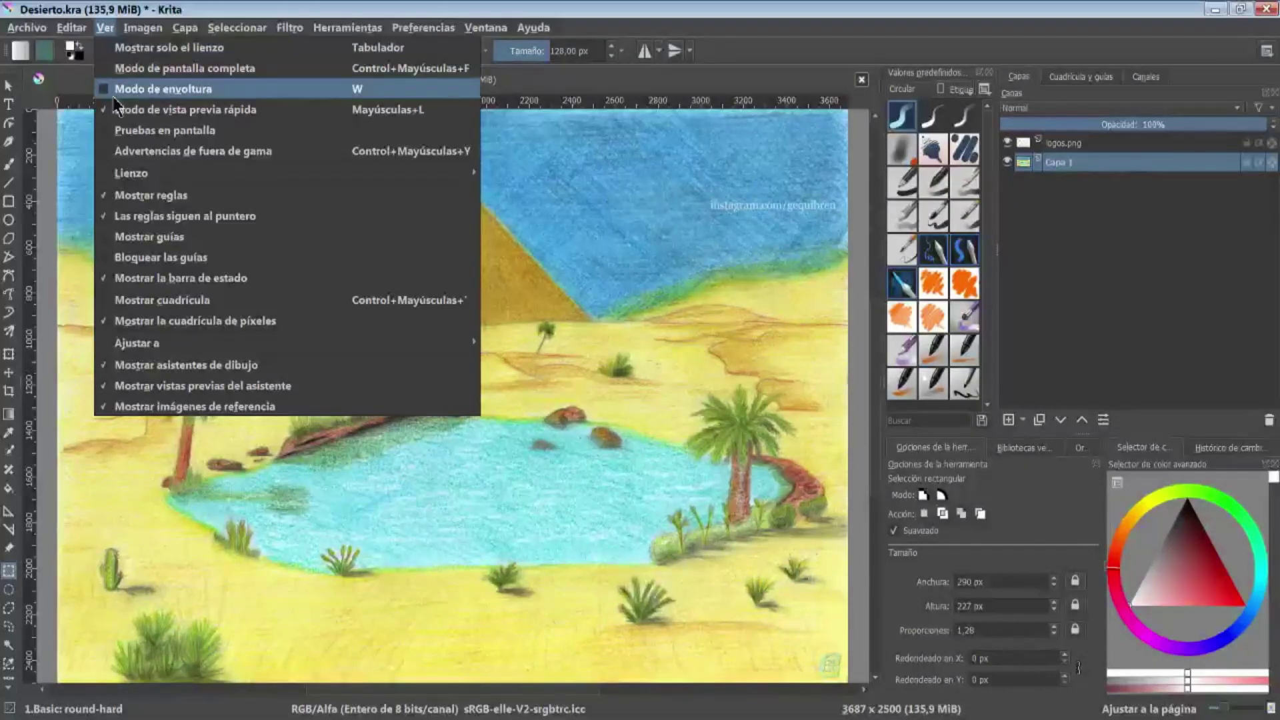
{"action": "left_click", "coordinate": [107, 70]}
{"action": "scroll", "coordinate": [303, 294], "scroll_direction": "down", "scroll_amount": 2}
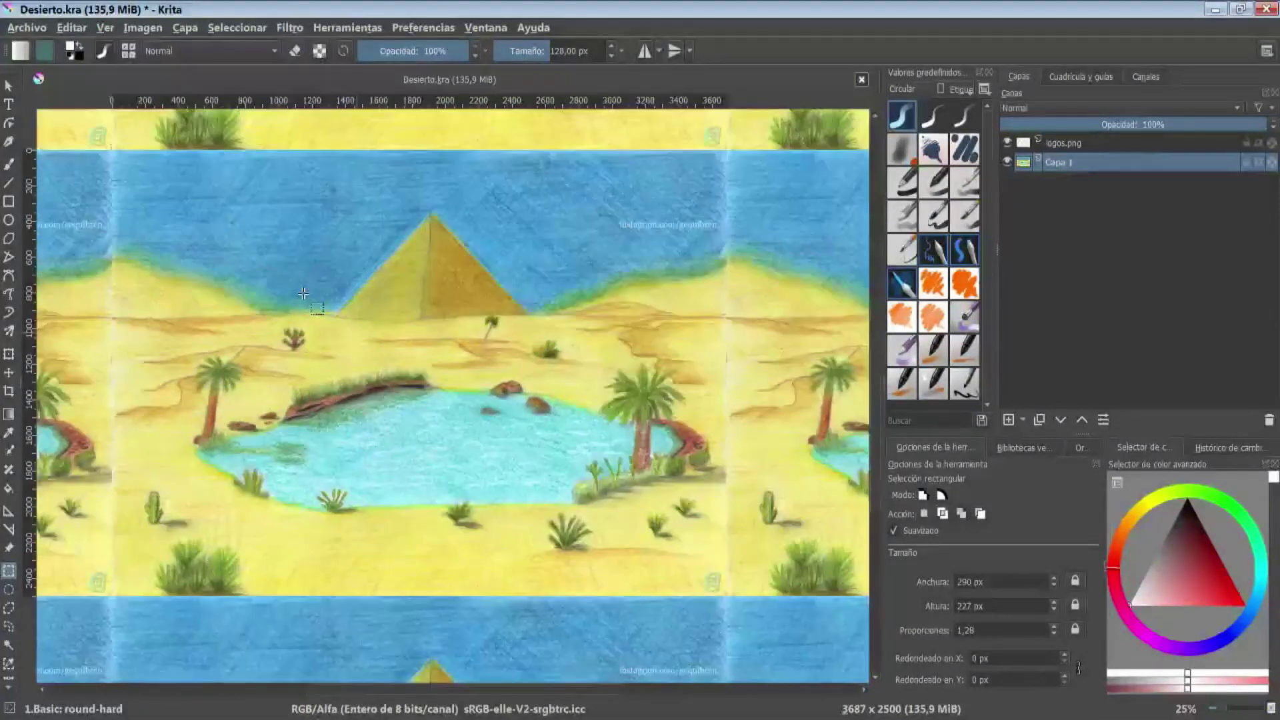
{"action": "scroll", "coordinate": [303, 293], "scroll_direction": "down", "scroll_amount": 2}
{"action": "scroll", "coordinate": [303, 294], "scroll_direction": "down", "scroll_amount": 2}
{"action": "scroll", "coordinate": [304, 293], "scroll_direction": "down", "scroll_amount": 2}
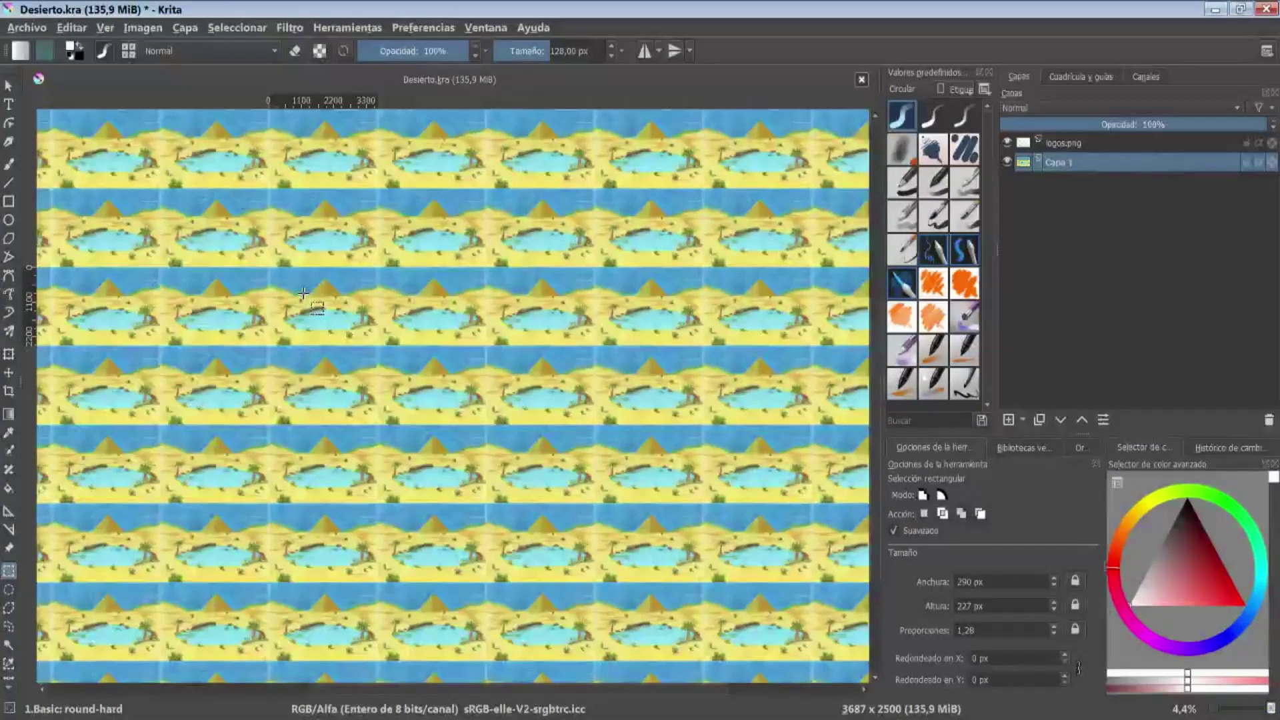
{"action": "key", "text": "w"}
{"action": "key", "text": "2"}
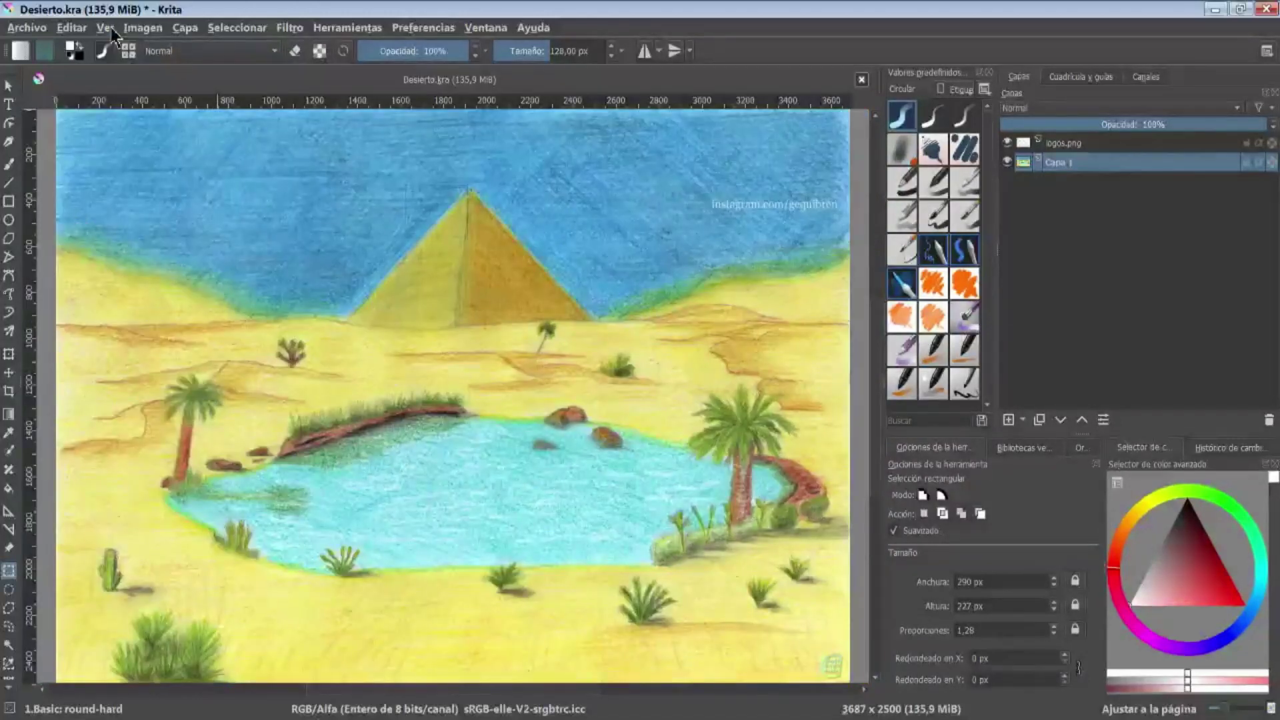
{"action": "left_click", "coordinate": [106, 28]}
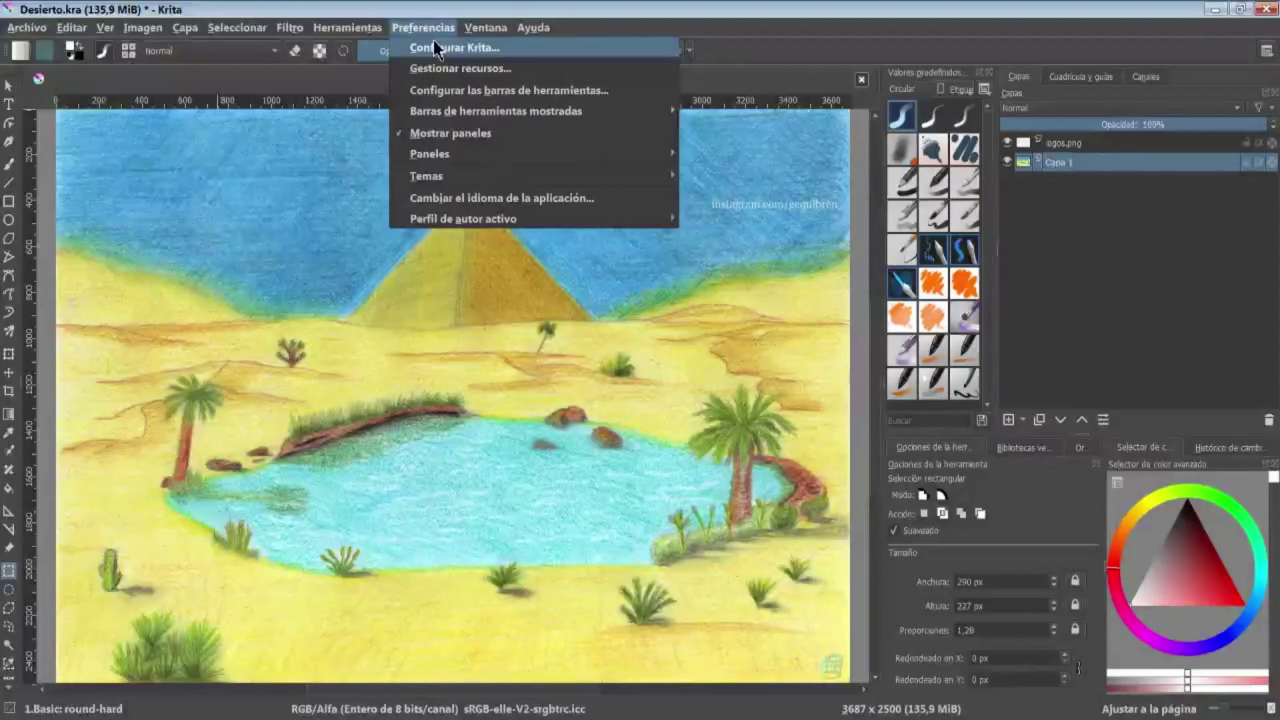
Step: Review the Pantalla display settings, keeping Automático (OpenGL) renderer and Filtrado de alta calidad scaling
{"action": "left_click", "coordinate": [480, 52]}
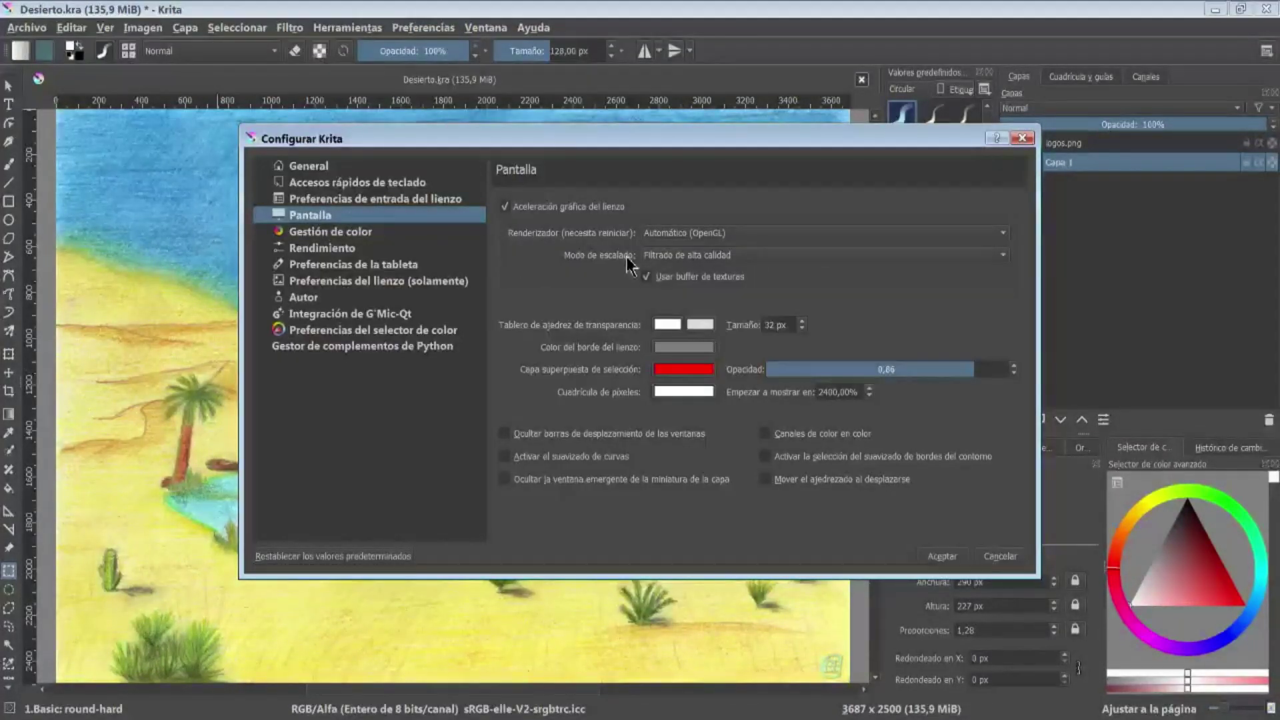
{"action": "left_click", "coordinate": [737, 238]}
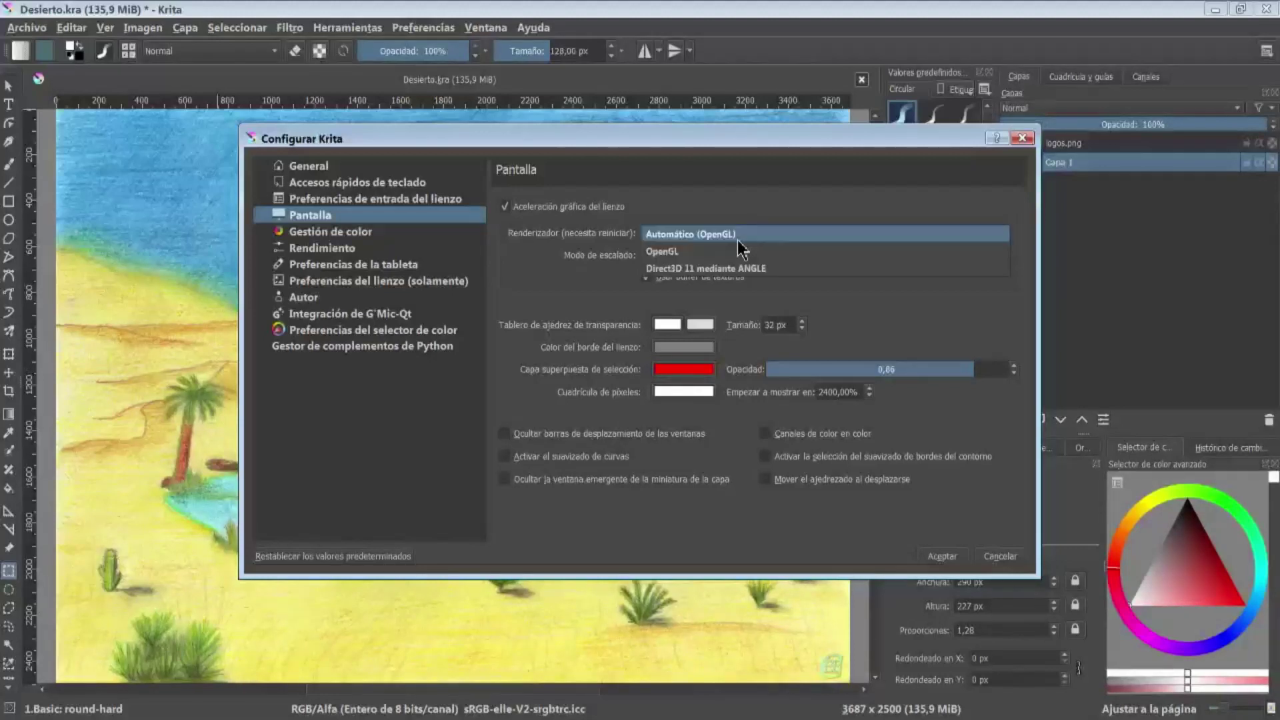
{"action": "left_click", "coordinate": [706, 239]}
{"action": "left_click", "coordinate": [756, 255]}
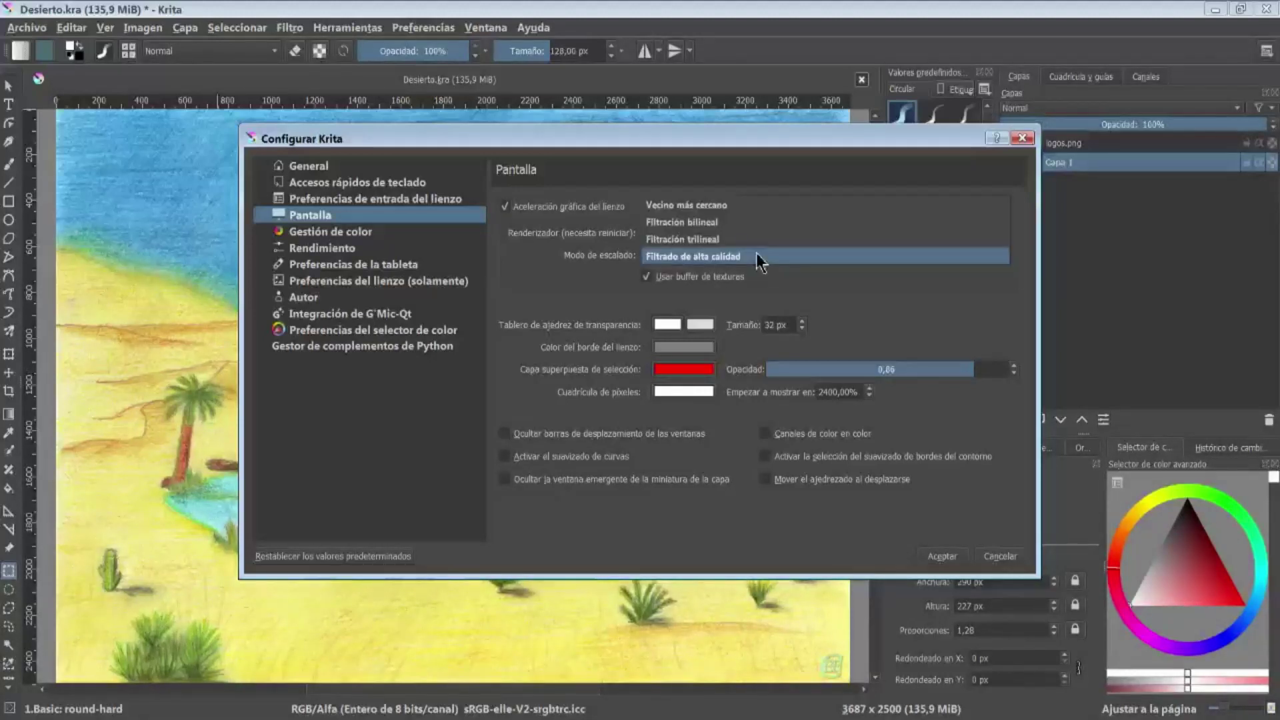
{"action": "left_click", "coordinate": [581, 272]}
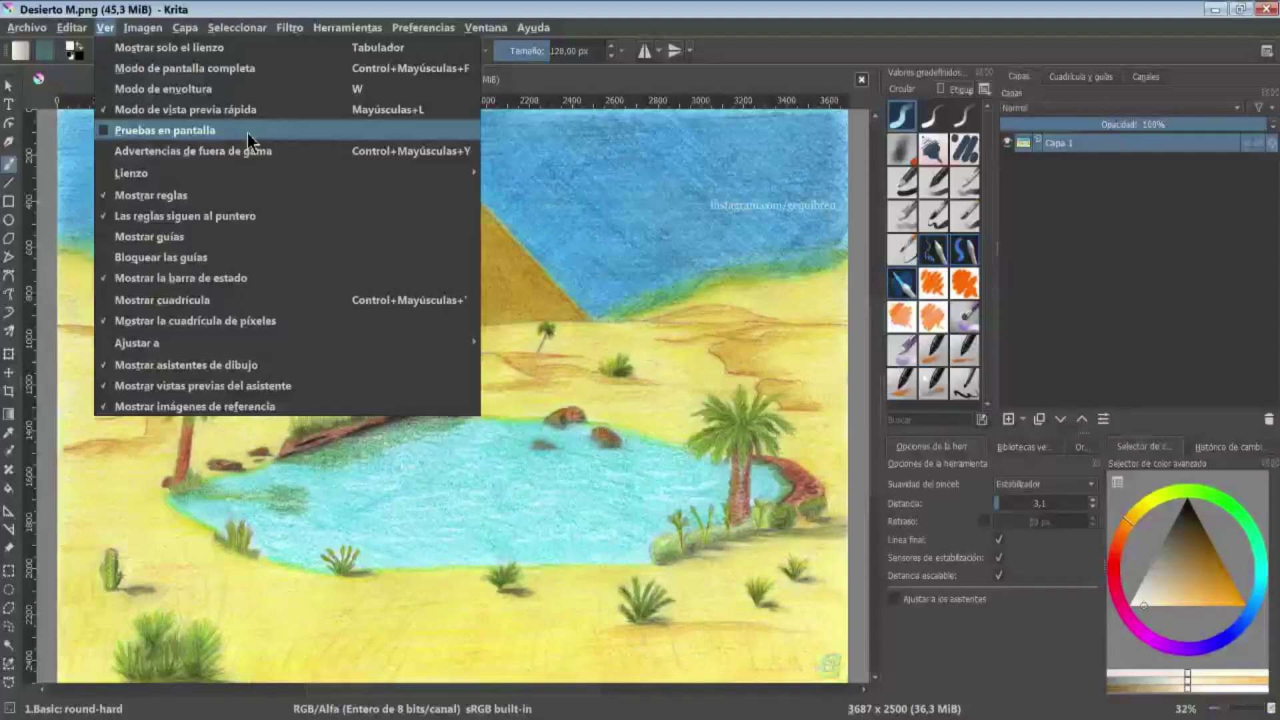
Step: Switch Pruebas en pantalla soft proofing on, then back off again
{"action": "left_click", "coordinate": [247, 132]}
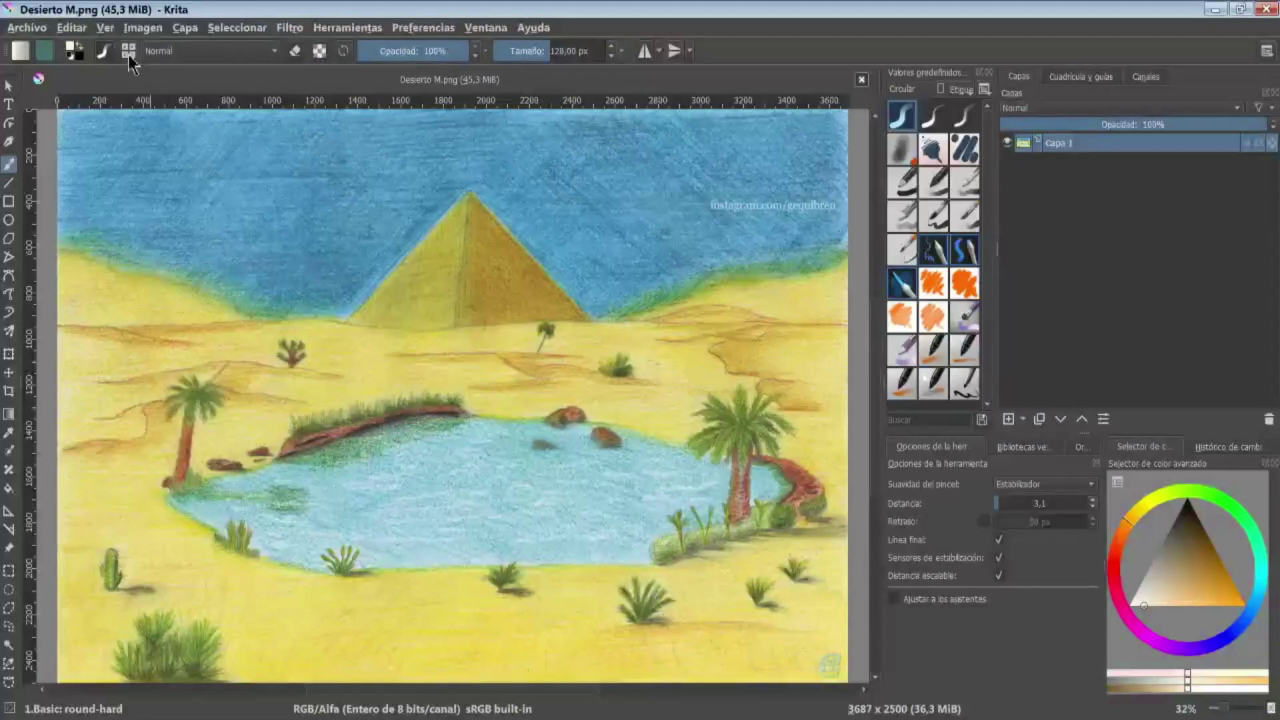
{"action": "left_click", "coordinate": [106, 28]}
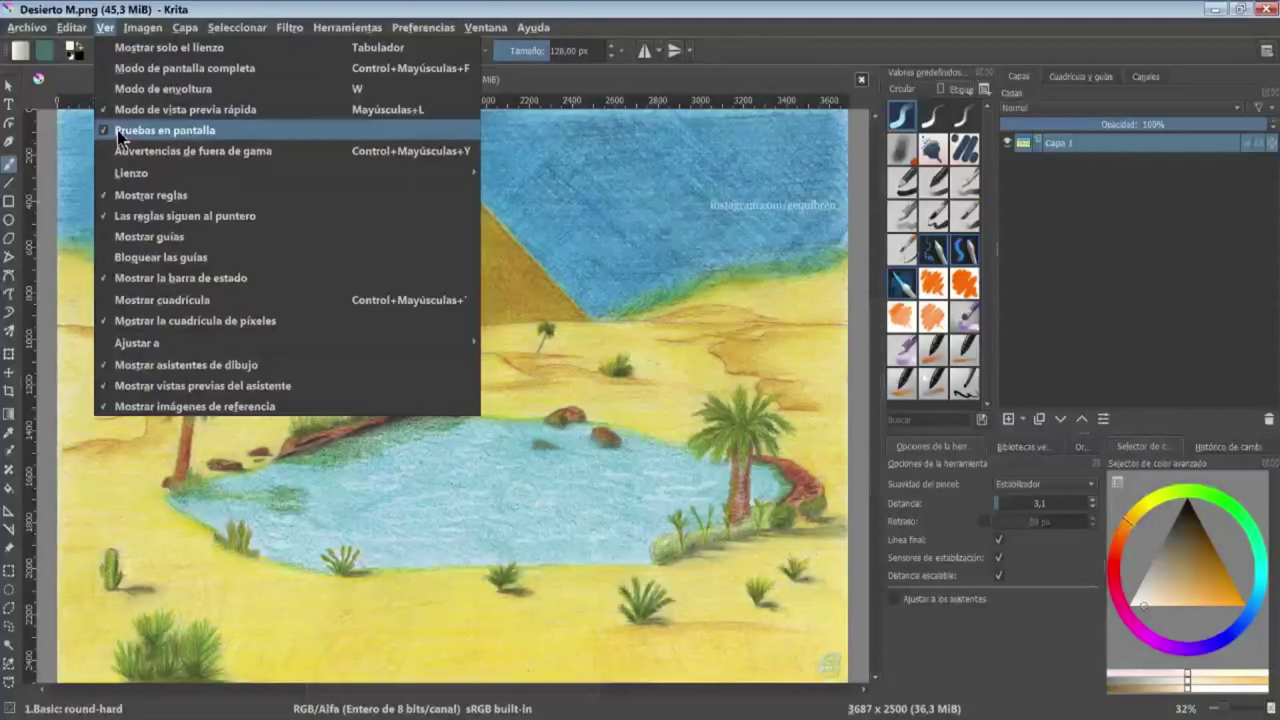
{"action": "left_click", "coordinate": [120, 130]}
{"action": "left_click", "coordinate": [136, 28]}
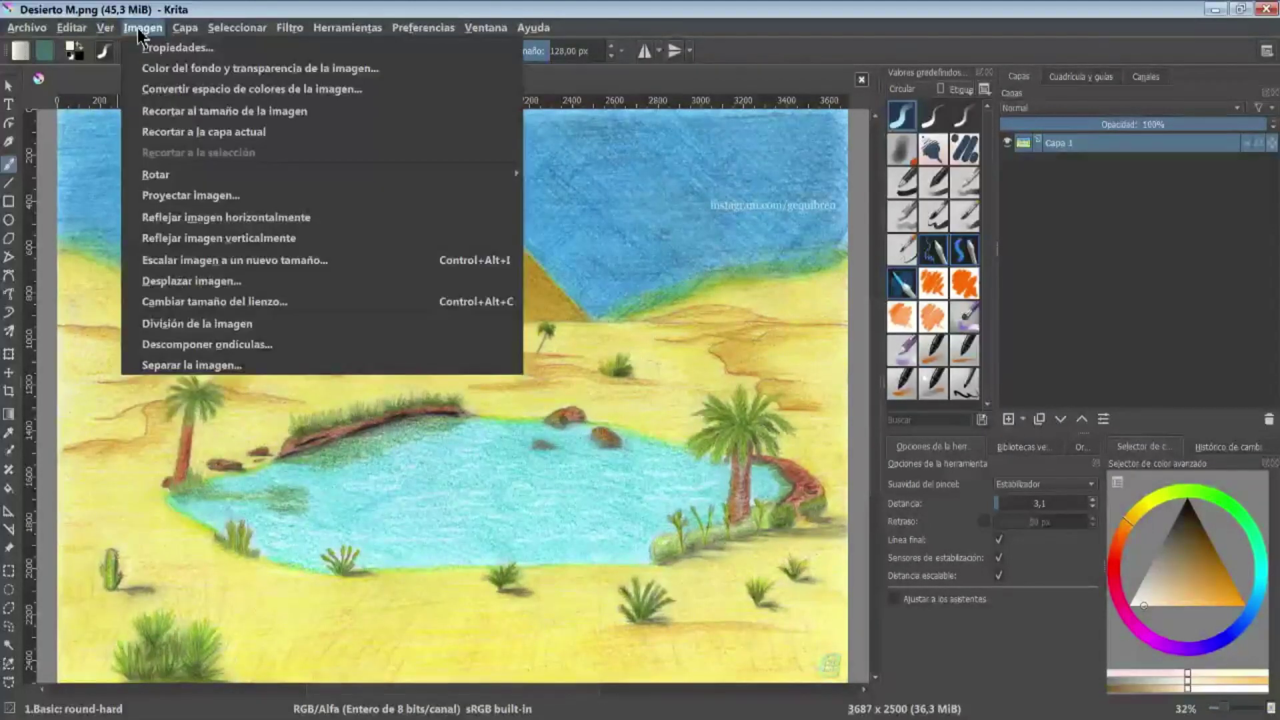
Step: Review the image's Pruebas en pantalla properties, keeping CMYK/Alfa at 8 bits per channel
{"action": "left_click", "coordinate": [234, 50]}
{"action": "left_click", "coordinate": [676, 273]}
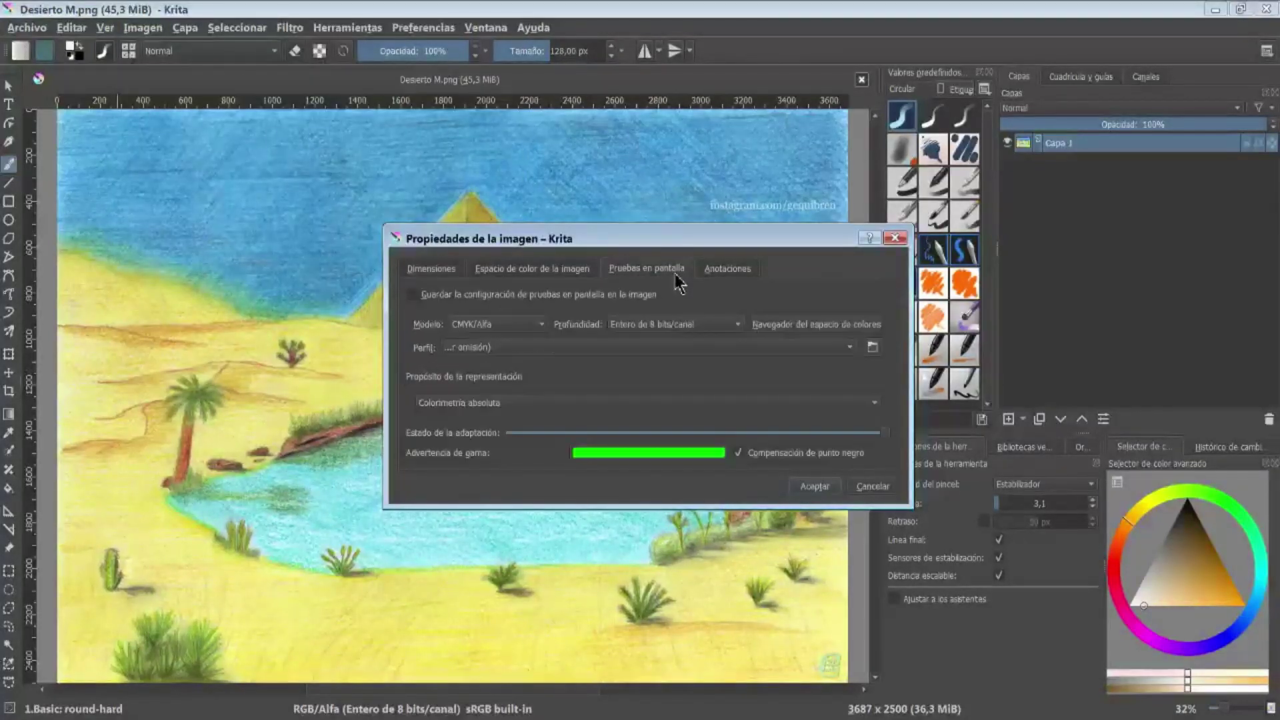
{"action": "left_click", "coordinate": [540, 325]}
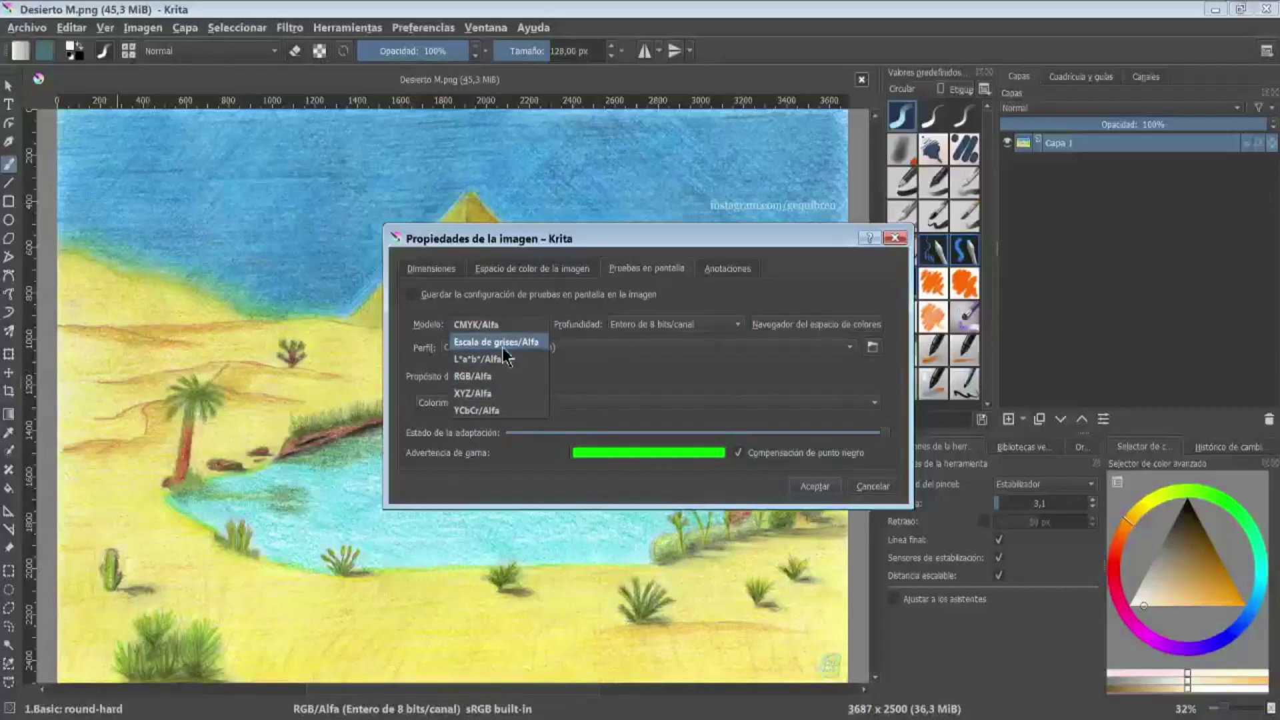
{"action": "left_click", "coordinate": [674, 324]}
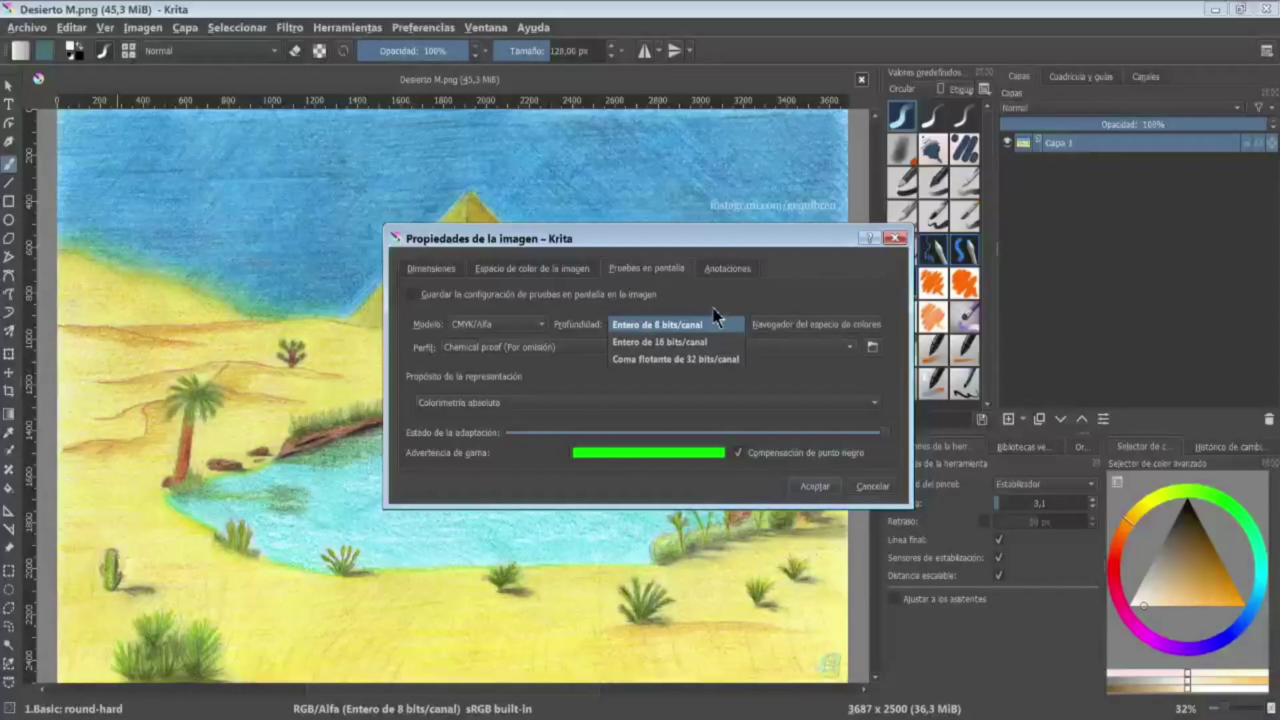
{"action": "left_click", "coordinate": [715, 324]}
{"action": "left_click", "coordinate": [817, 328]}
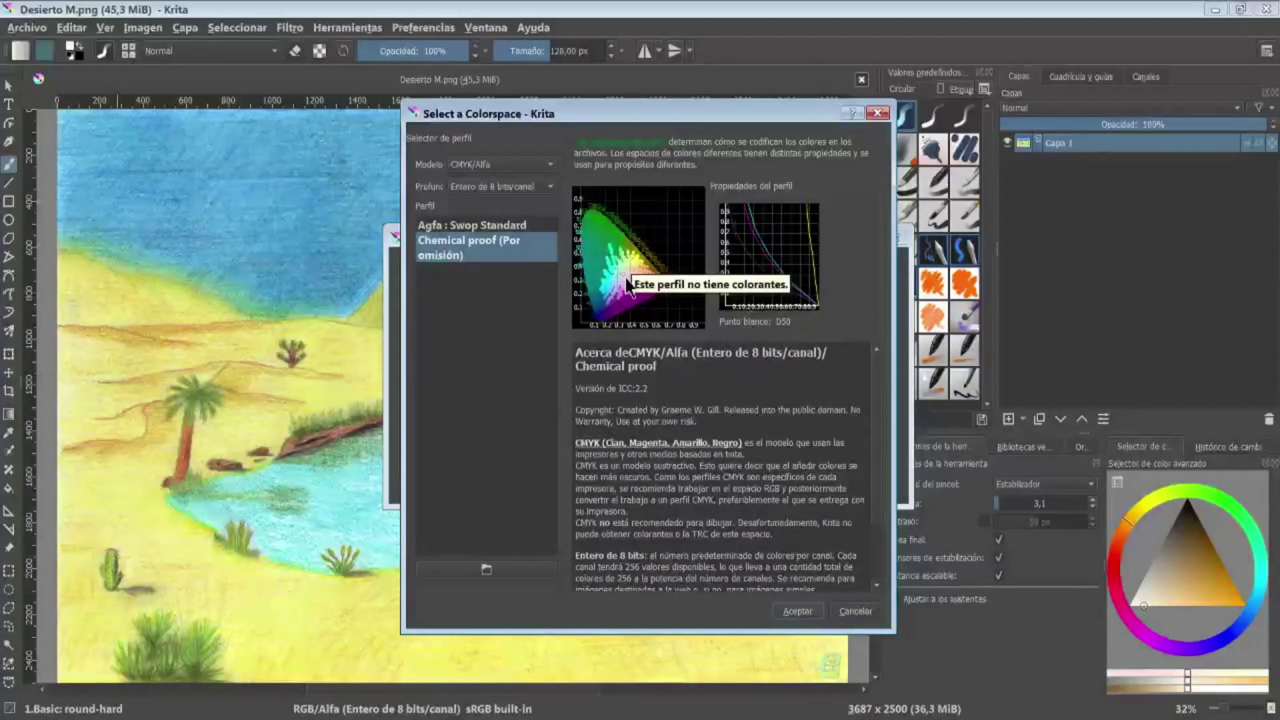
{"action": "mouse_move", "coordinate": [600, 228]}
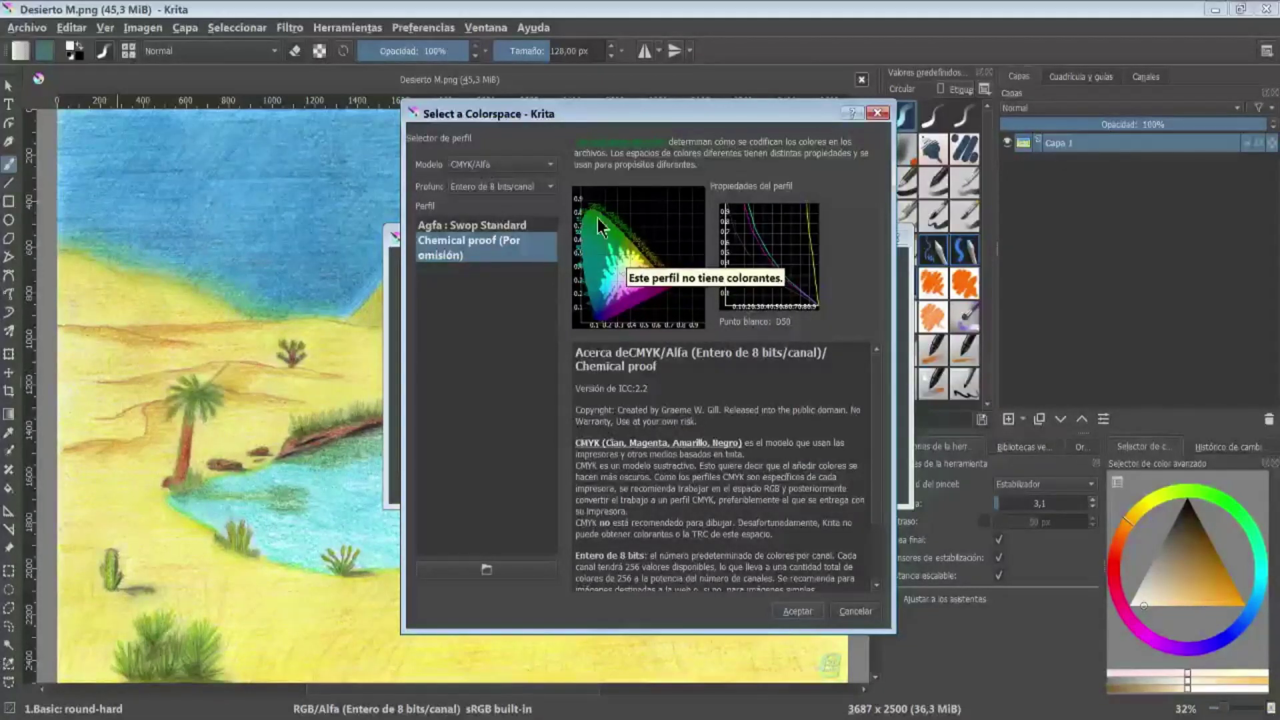
Step: Switch the colour model to RGB/Alfa, then Escala de grises, inspecting Gray-D50-elle-V2-labl.icc
{"action": "left_click", "coordinate": [533, 165]}
{"action": "left_click", "coordinate": [481, 225]}
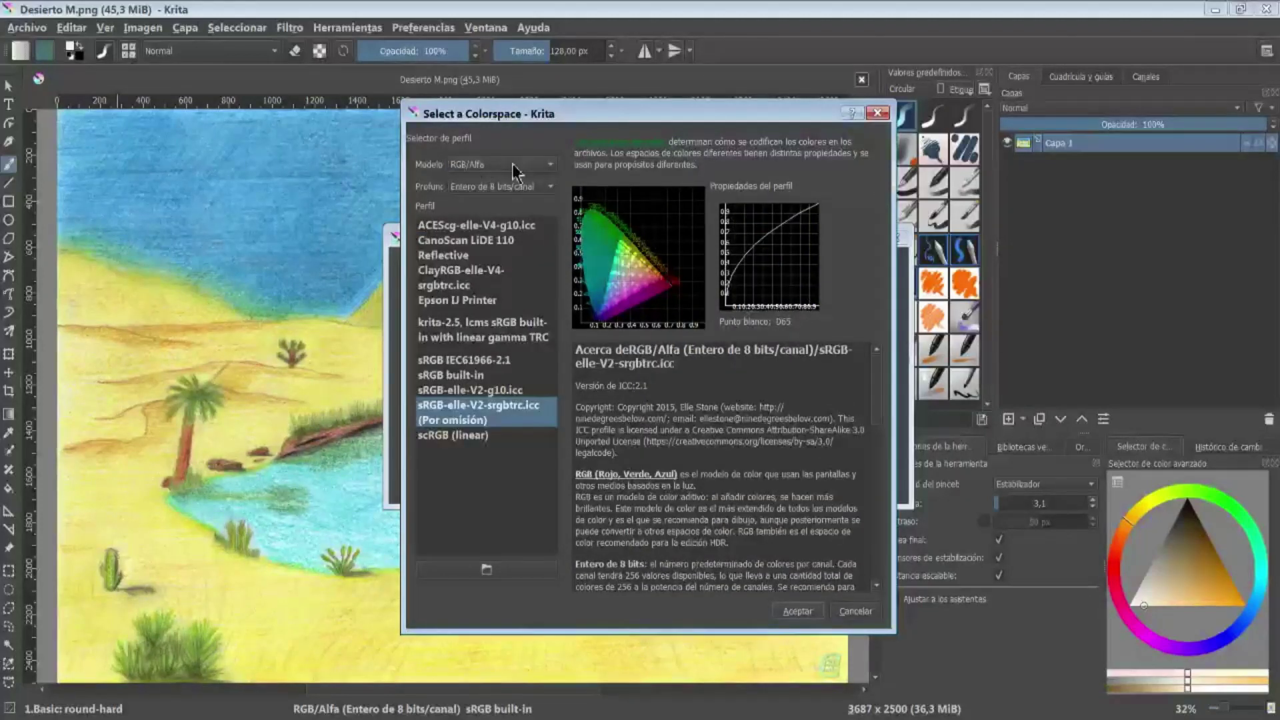
{"action": "left_click", "coordinate": [519, 165]}
{"action": "left_click", "coordinate": [523, 143]}
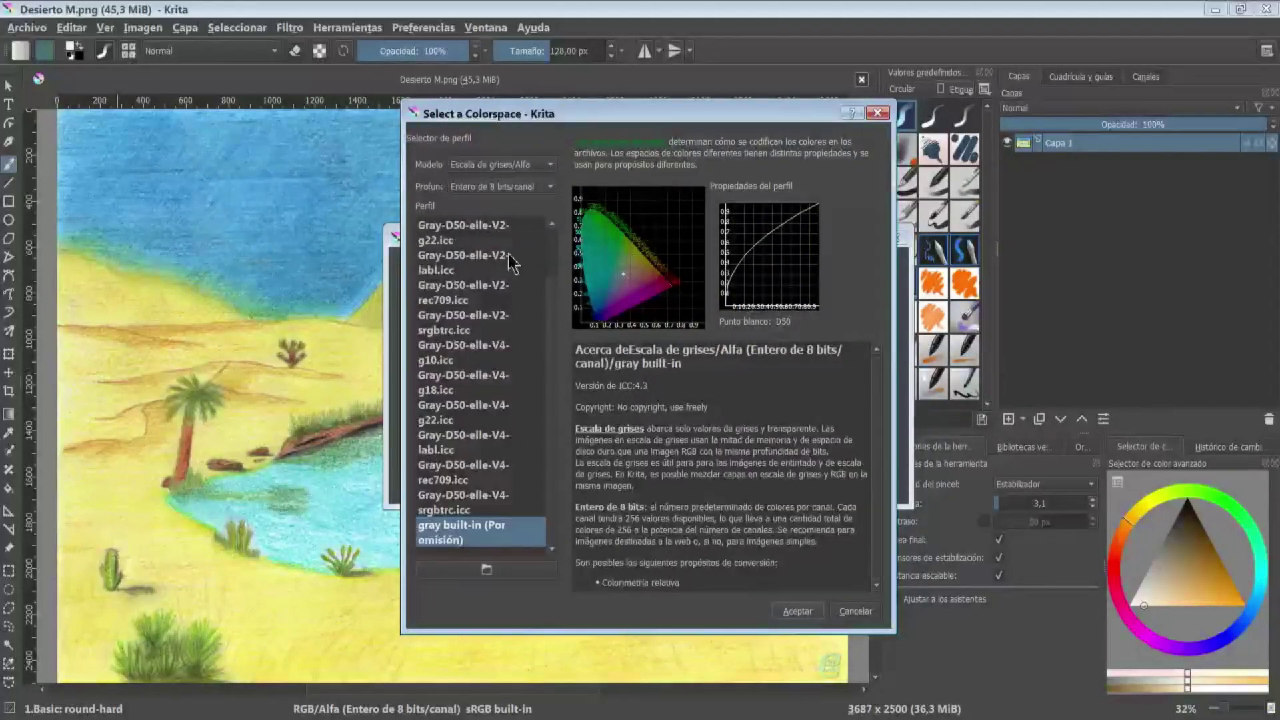
{"action": "left_click", "coordinate": [477, 262]}
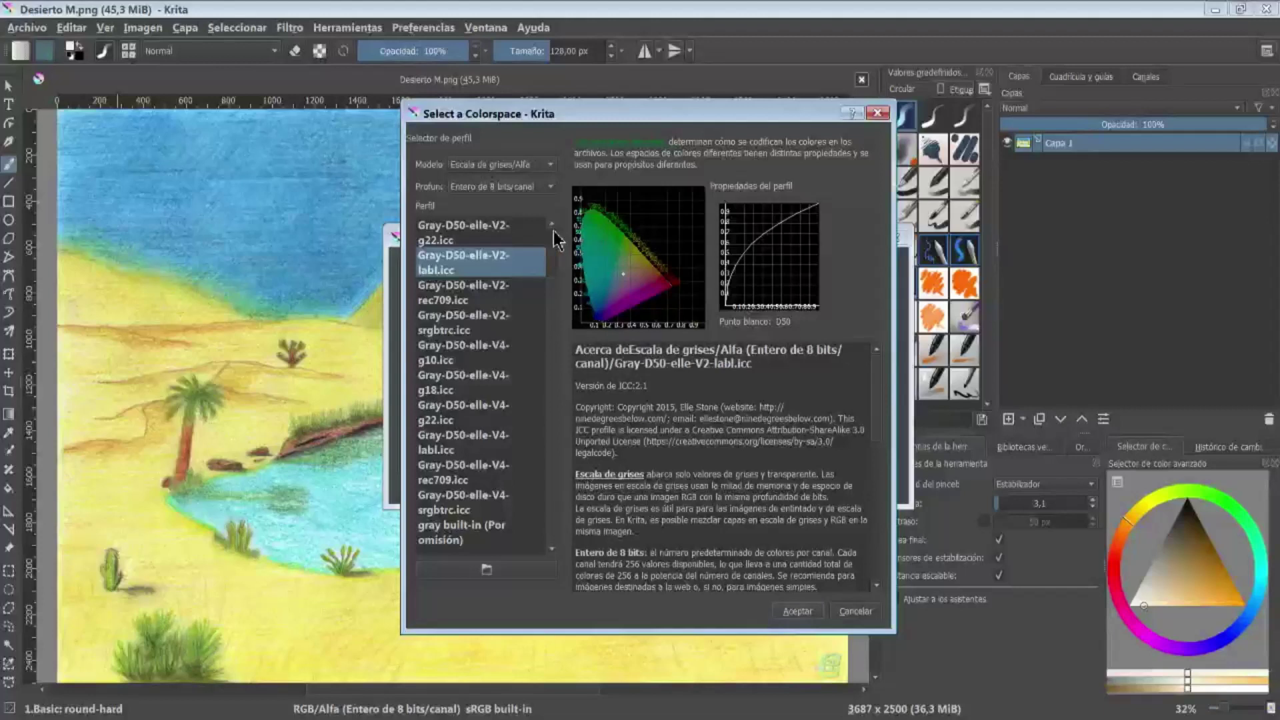
{"action": "scroll", "coordinate": [537, 261], "scroll_direction": "up", "scroll_amount": 1}
Step: Inspect other gray profiles such as Gray-D50-elle-V2-rec709.icc, then return to CMYK/Alfa
{"action": "left_click", "coordinate": [444, 454]}
{"action": "left_click", "coordinate": [460, 353]}
{"action": "left_click", "coordinate": [460, 223]}
{"action": "left_click", "coordinate": [470, 352]}
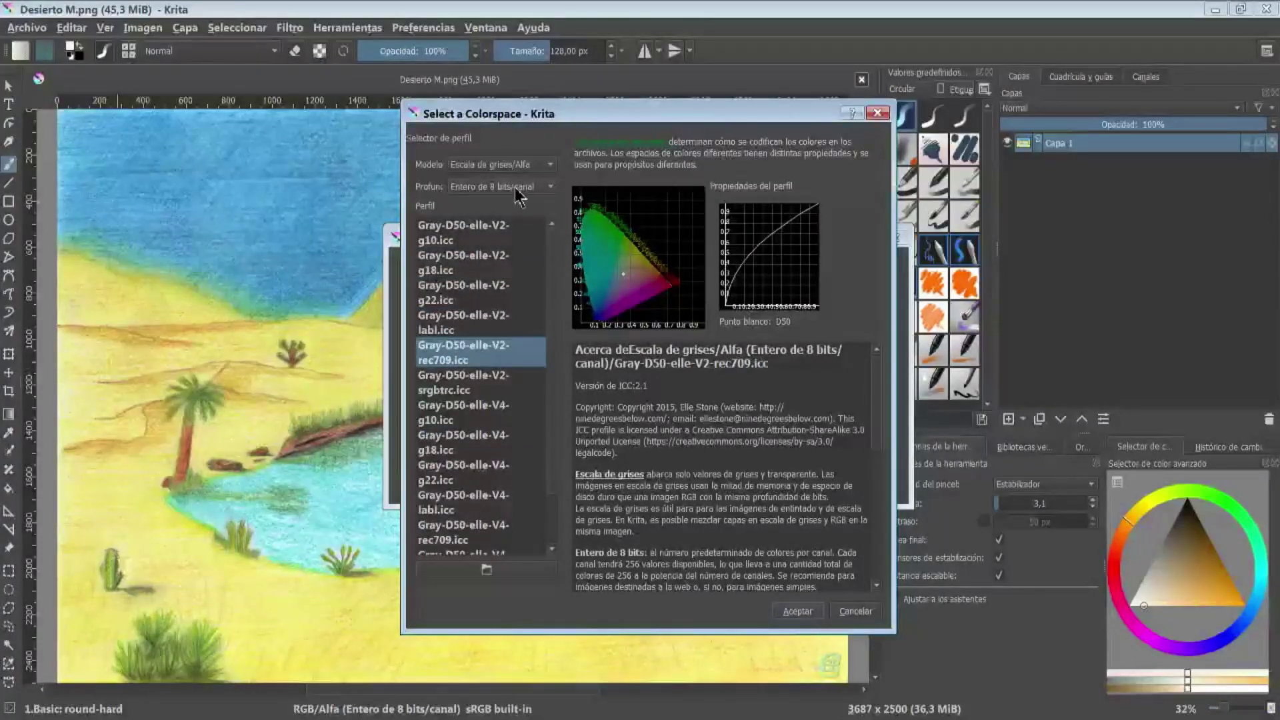
{"action": "left_click", "coordinate": [517, 164]}
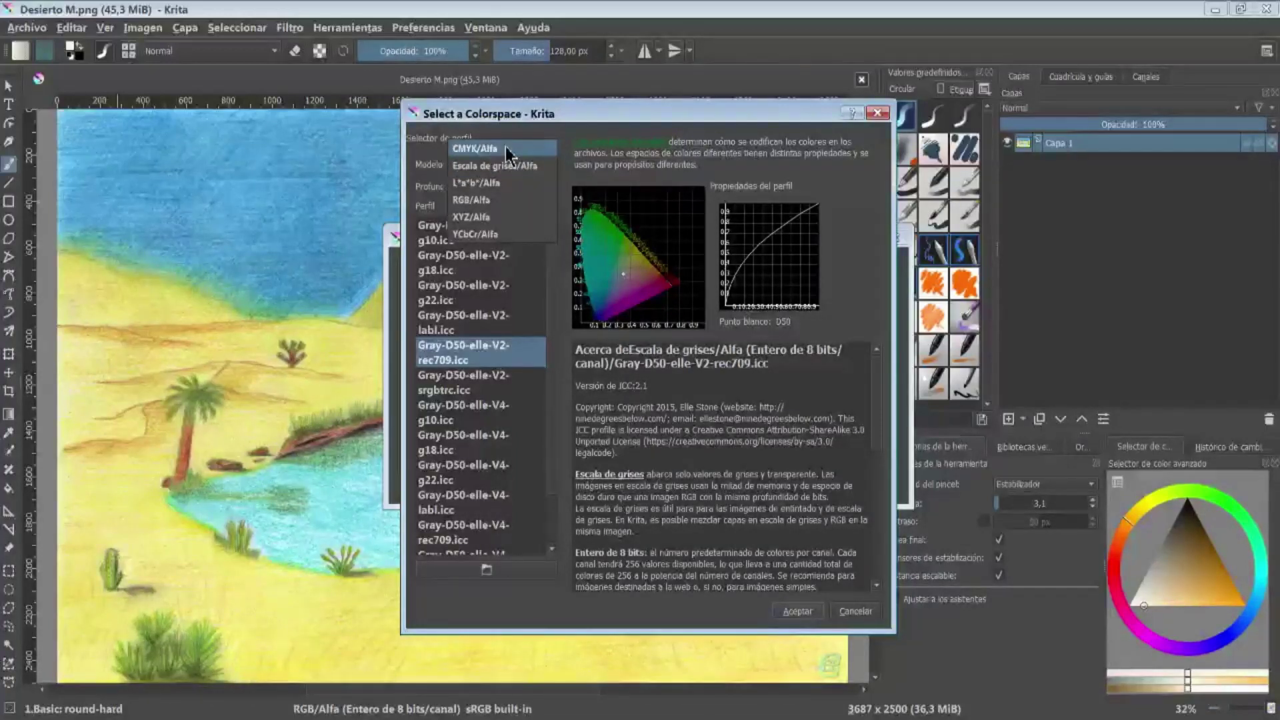
{"action": "left_click", "coordinate": [505, 147]}
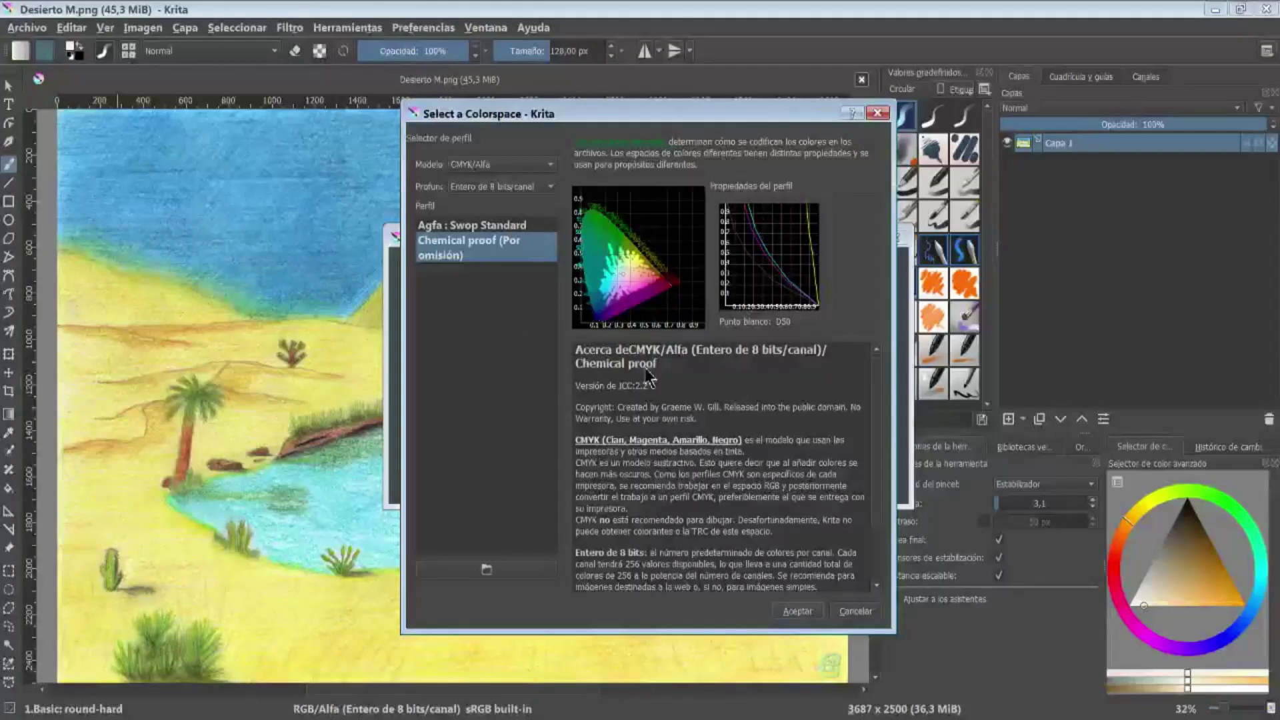
Step: Apply proofing with the Chemical proof profile and Colorimetría absoluta rendering intent
{"action": "left_click", "coordinate": [794, 611]}
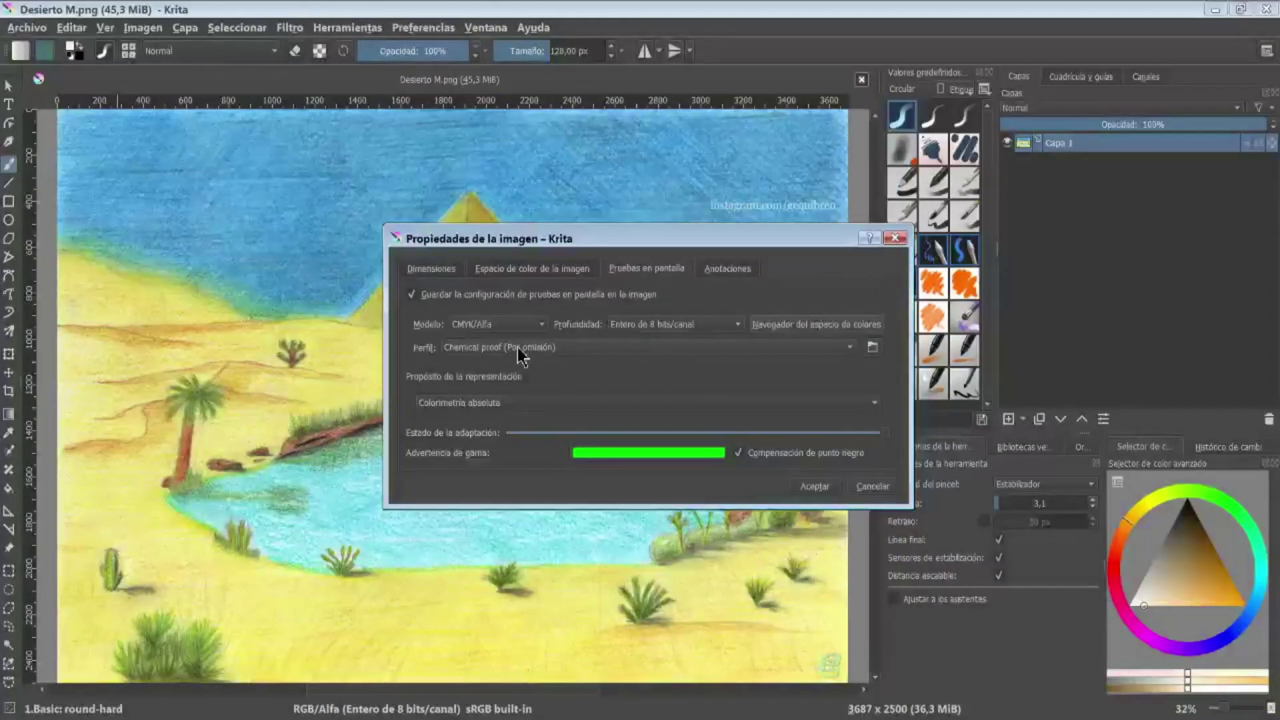
{"action": "left_click", "coordinate": [519, 348]}
{"action": "left_click", "coordinate": [523, 403]}
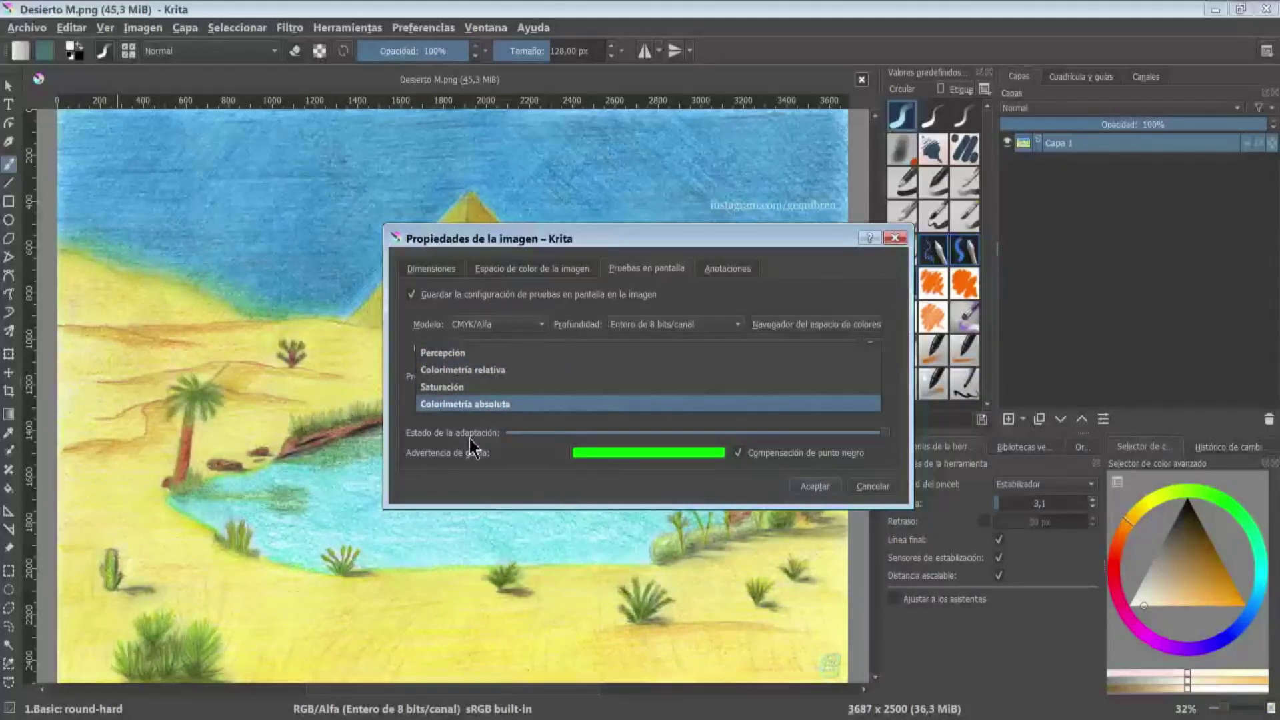
{"action": "left_click", "coordinate": [456, 470]}
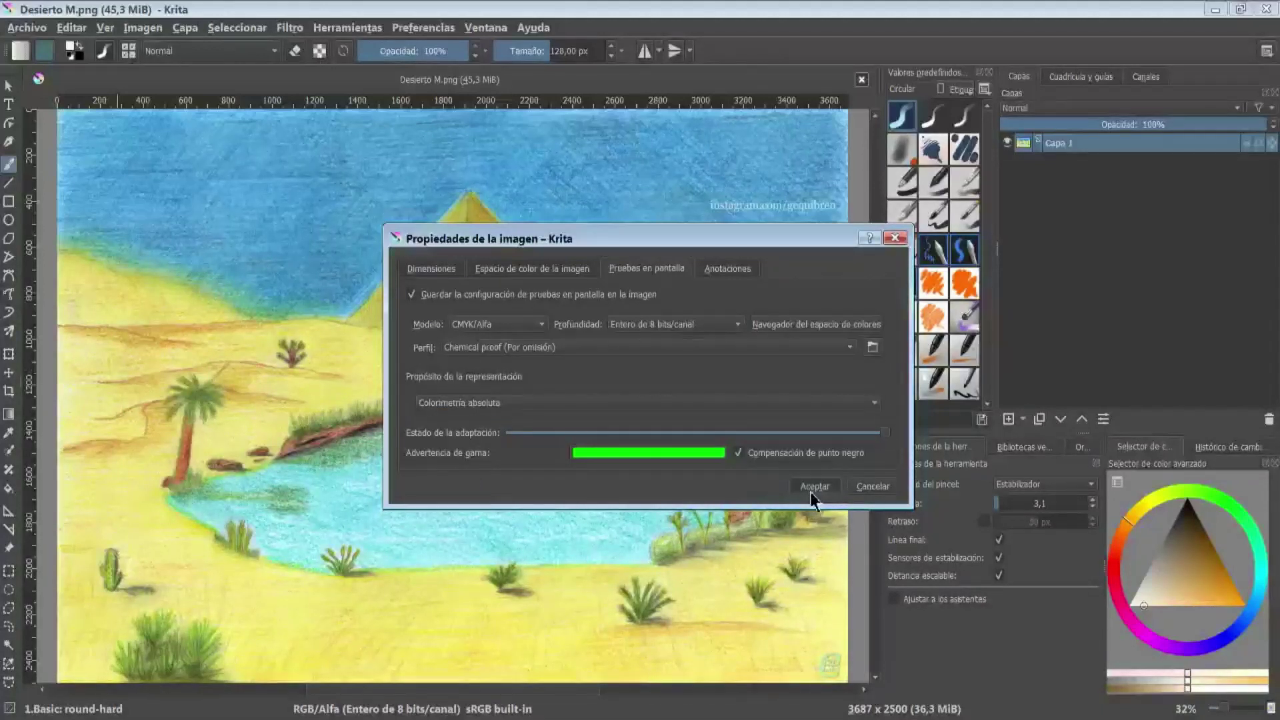
{"action": "left_click", "coordinate": [810, 492]}
{"action": "left_click", "coordinate": [105, 28]}
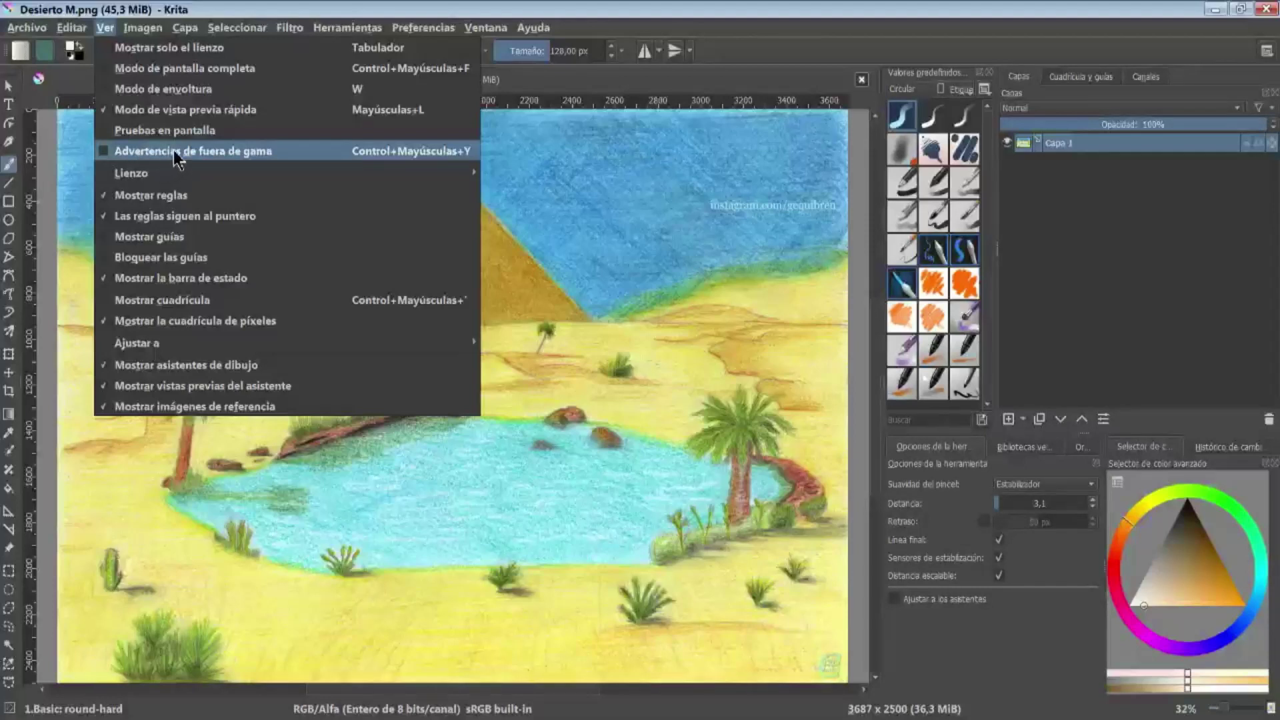
Step: Turn on out-of-gamut warnings and soft proofing so the lake and sky flag green
{"action": "left_click", "coordinate": [281, 150]}
{"action": "left_click", "coordinate": [110, 28]}
{"action": "left_click", "coordinate": [245, 129]}
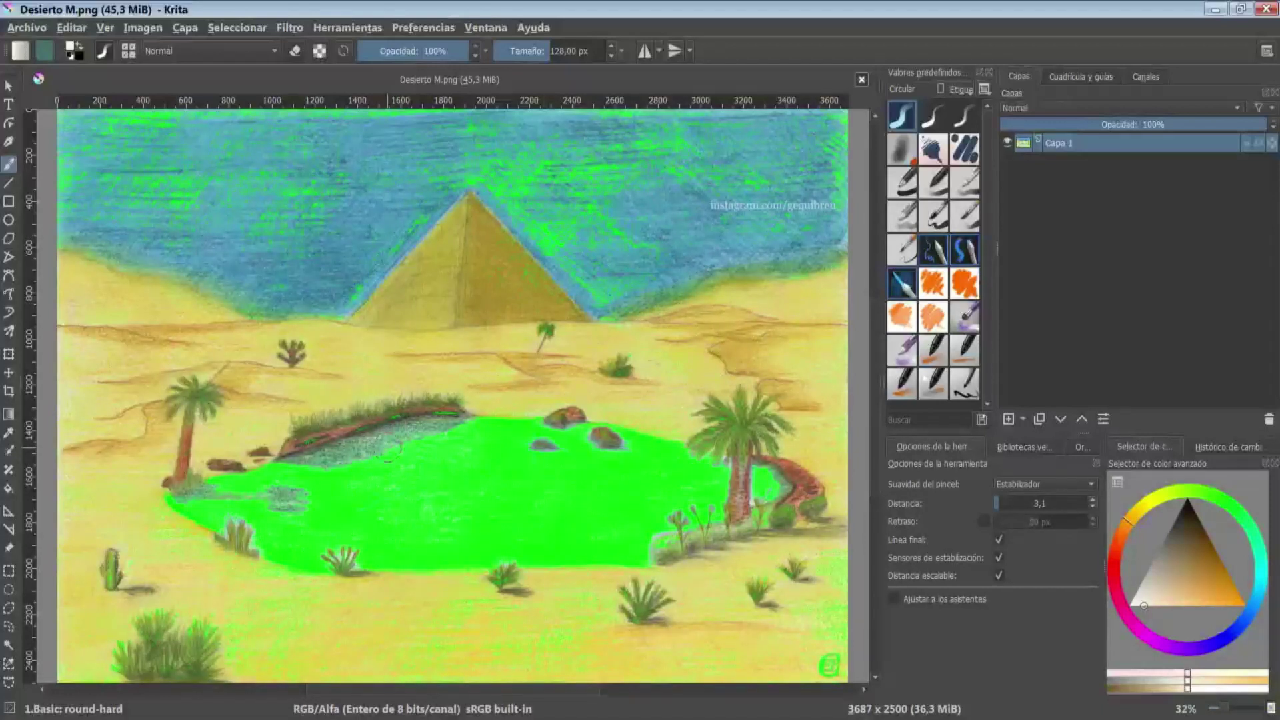
{"action": "left_click", "coordinate": [155, 28]}
Step: Set the soft-proofing gamut warning colour to red #ff0000
{"action": "left_click", "coordinate": [646, 268]}
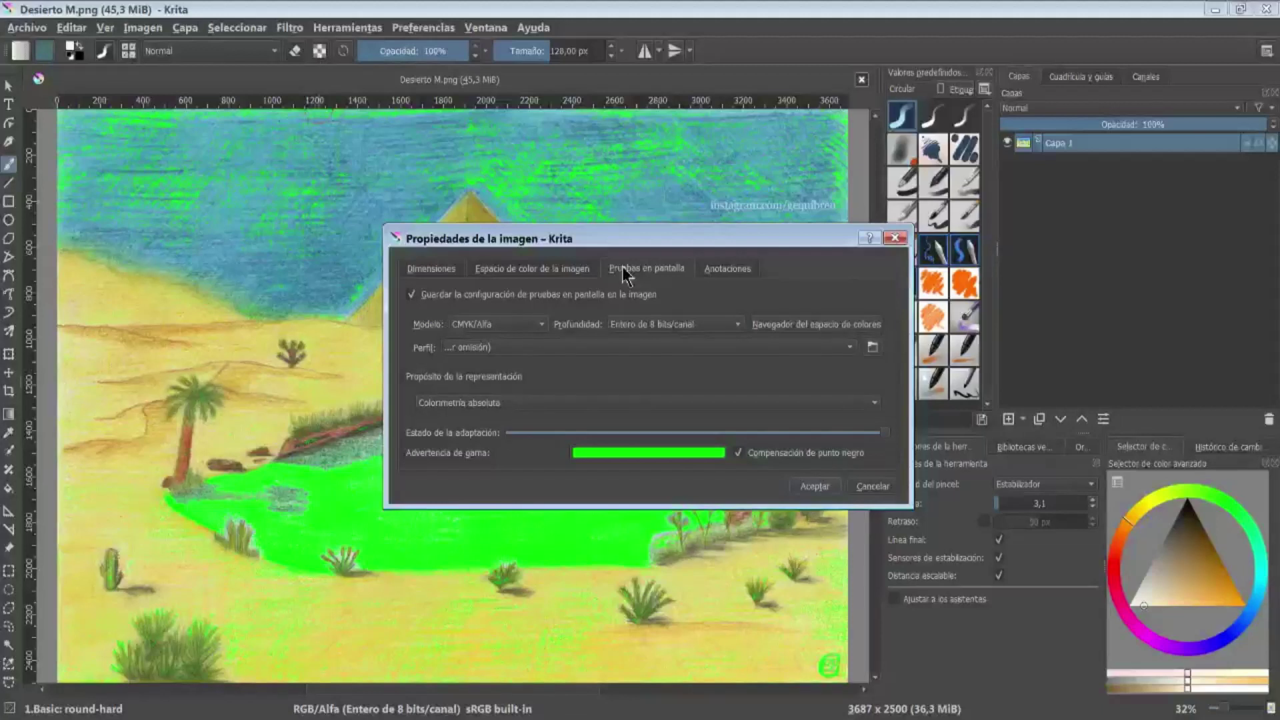
{"action": "left_click", "coordinate": [658, 454]}
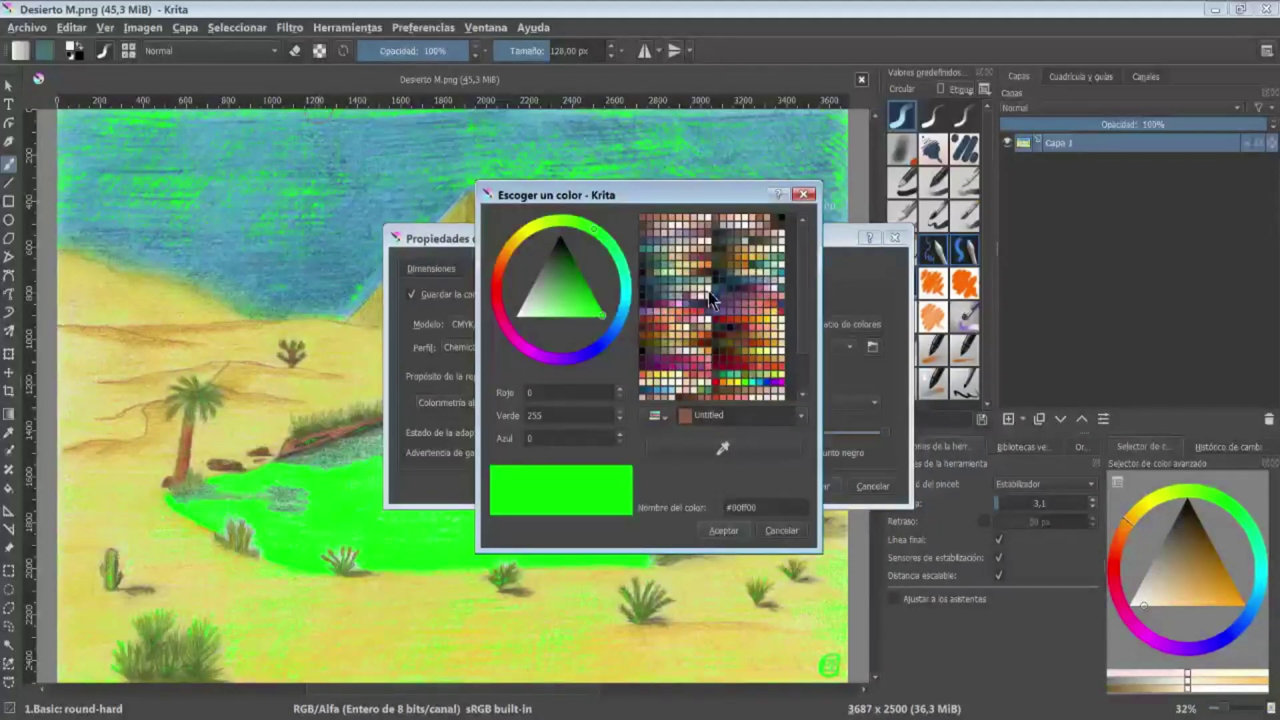
{"action": "left_click", "coordinate": [722, 378]}
{"action": "left_click", "coordinate": [712, 530]}
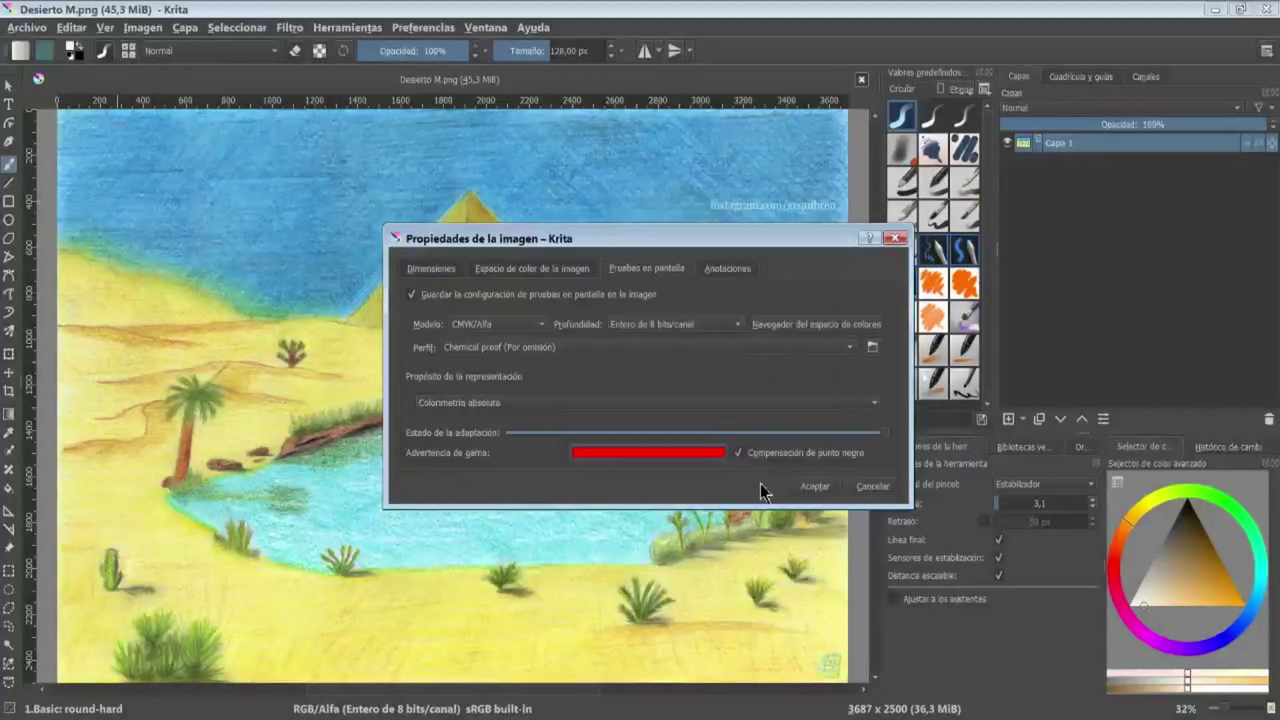
{"action": "left_click", "coordinate": [806, 486]}
Step: Switch Advertencias de fuera de gama back on
{"action": "left_click", "coordinate": [103, 29]}
{"action": "left_click", "coordinate": [127, 152]}
{"action": "left_click", "coordinate": [106, 27]}
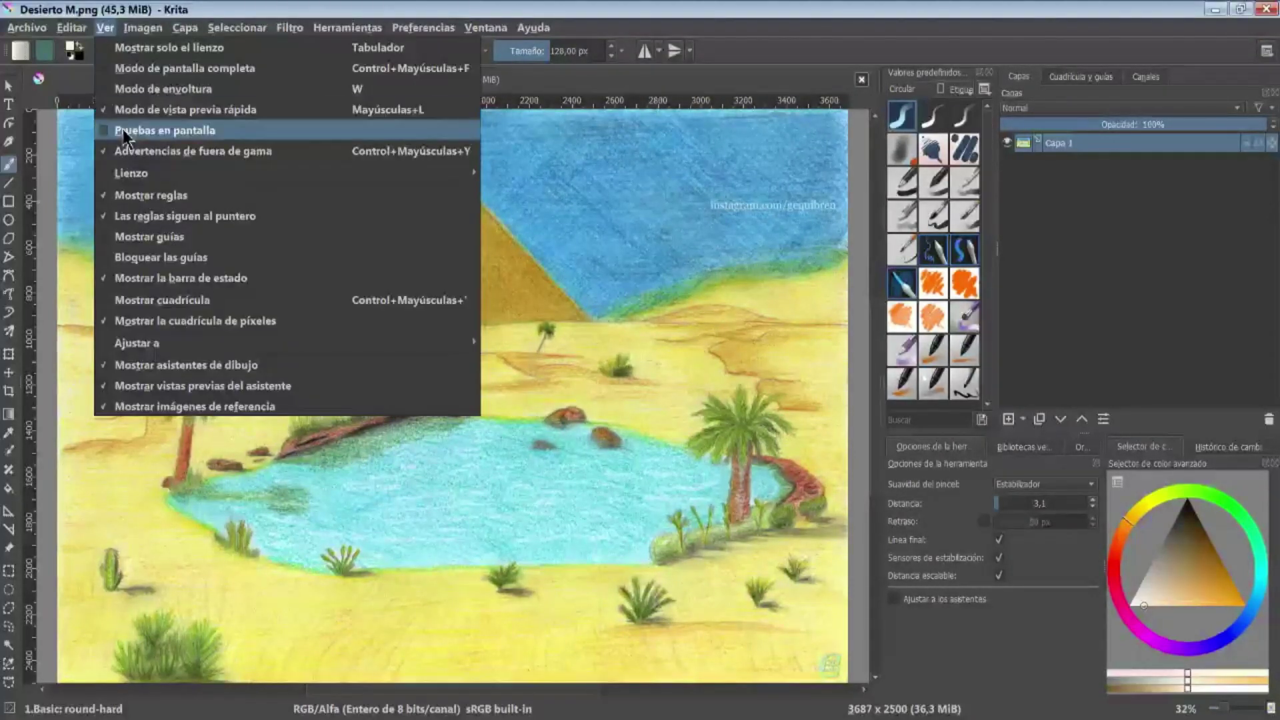
Step: Enable Pruebas en pantalla so the oasis lake and sky patches are flagged red
{"action": "left_click", "coordinate": [123, 130]}
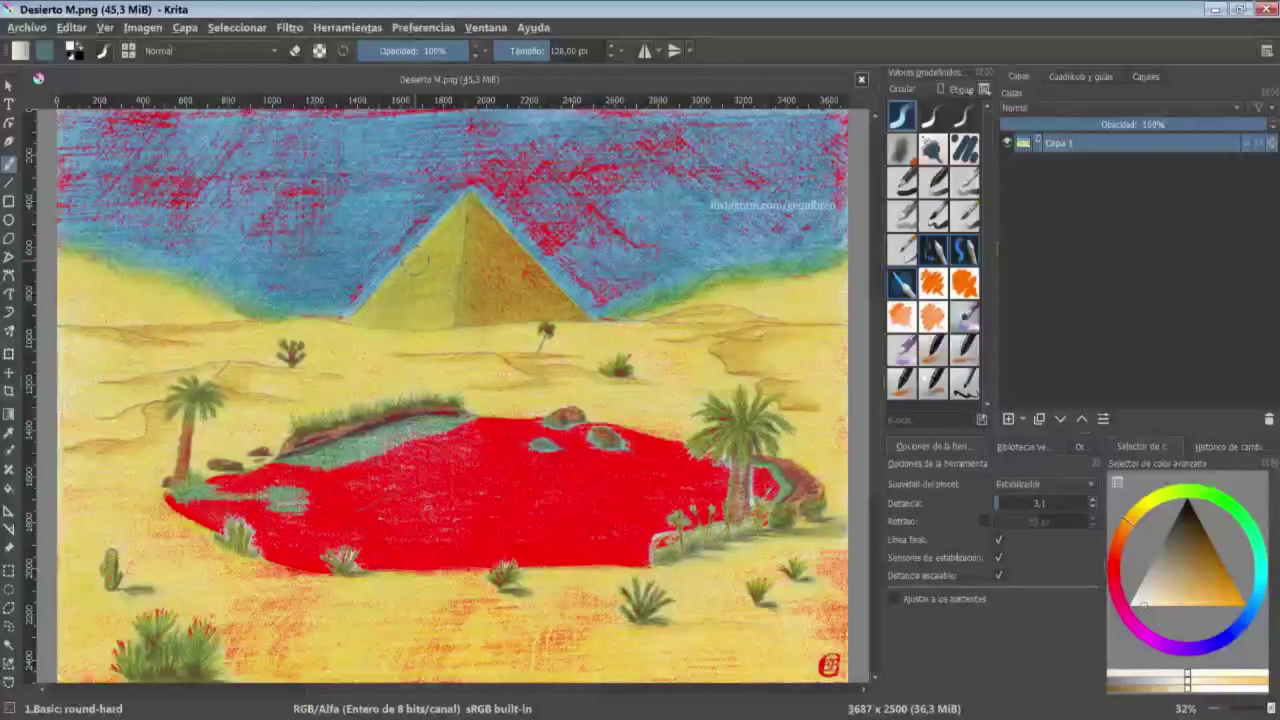
{"action": "left_click", "coordinate": [104, 27]}
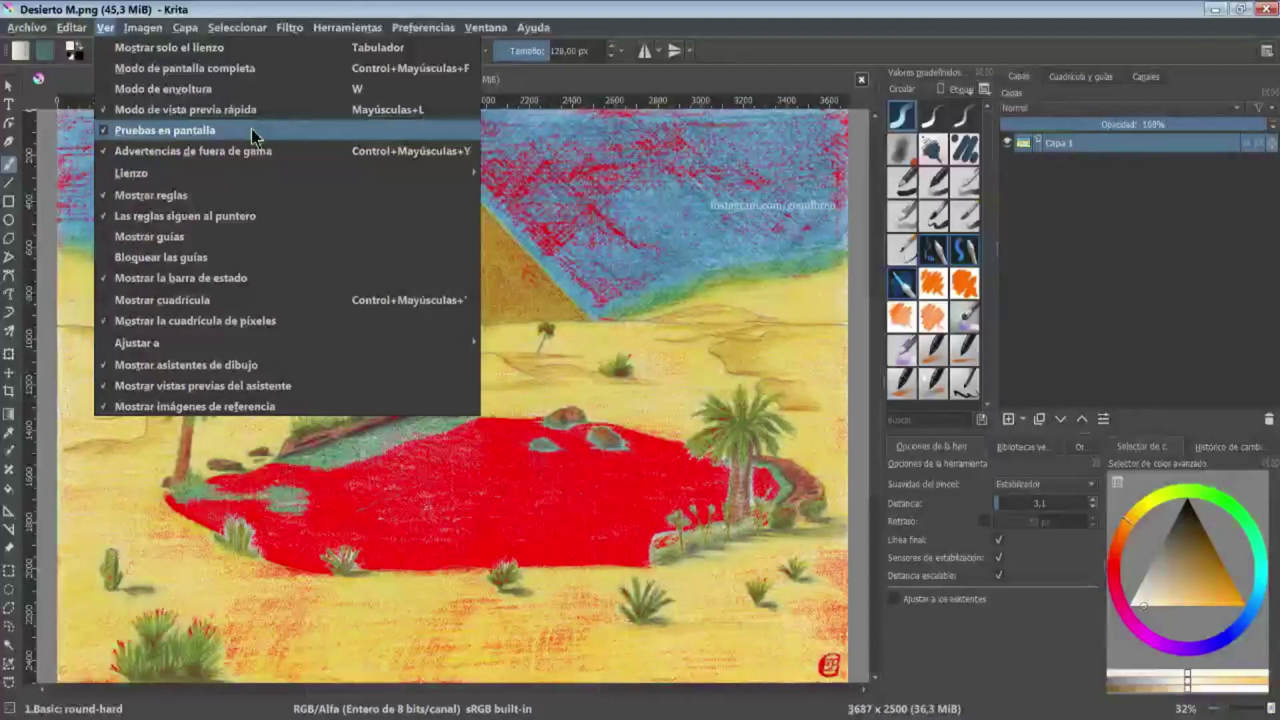
{"action": "left_click", "coordinate": [76, 193]}
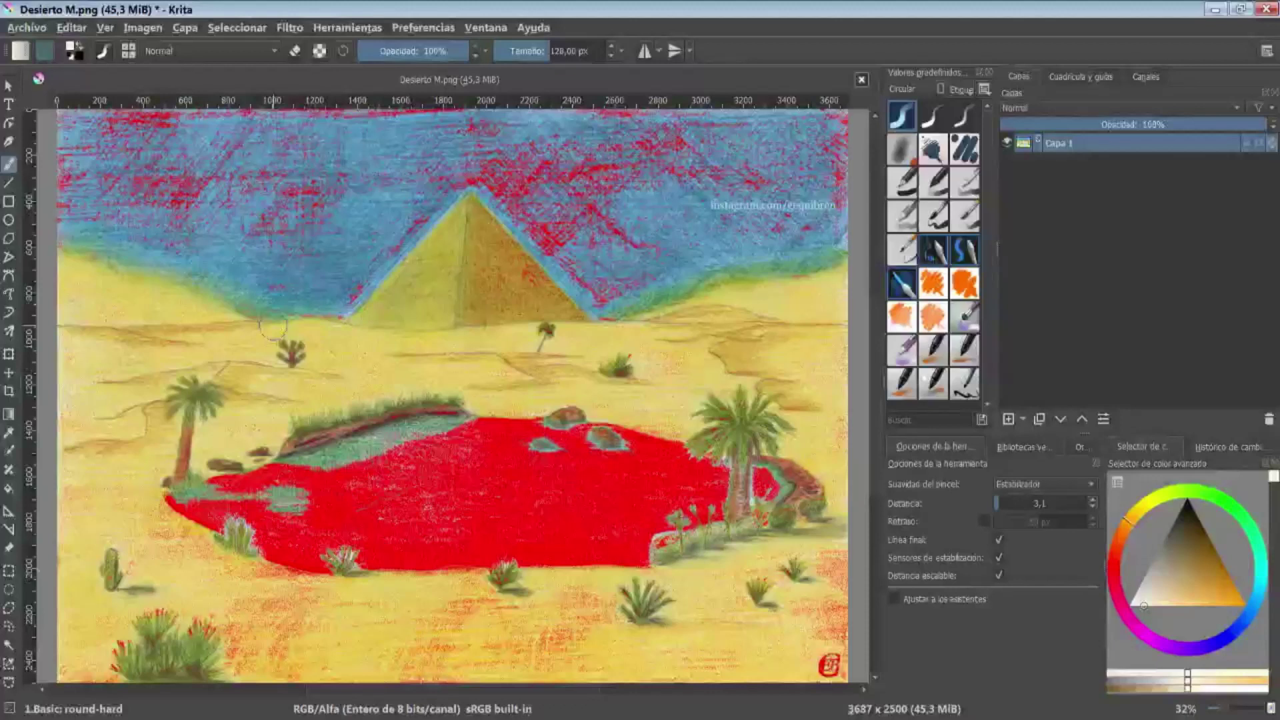
Step: Undo the last change, mirror then unmirror the view, and reset zoom to 100%
{"action": "key", "text": "ctrl+z"}
{"action": "left_click", "coordinate": [104, 27]}
{"action": "mouse_move", "coordinate": [290, 174]}
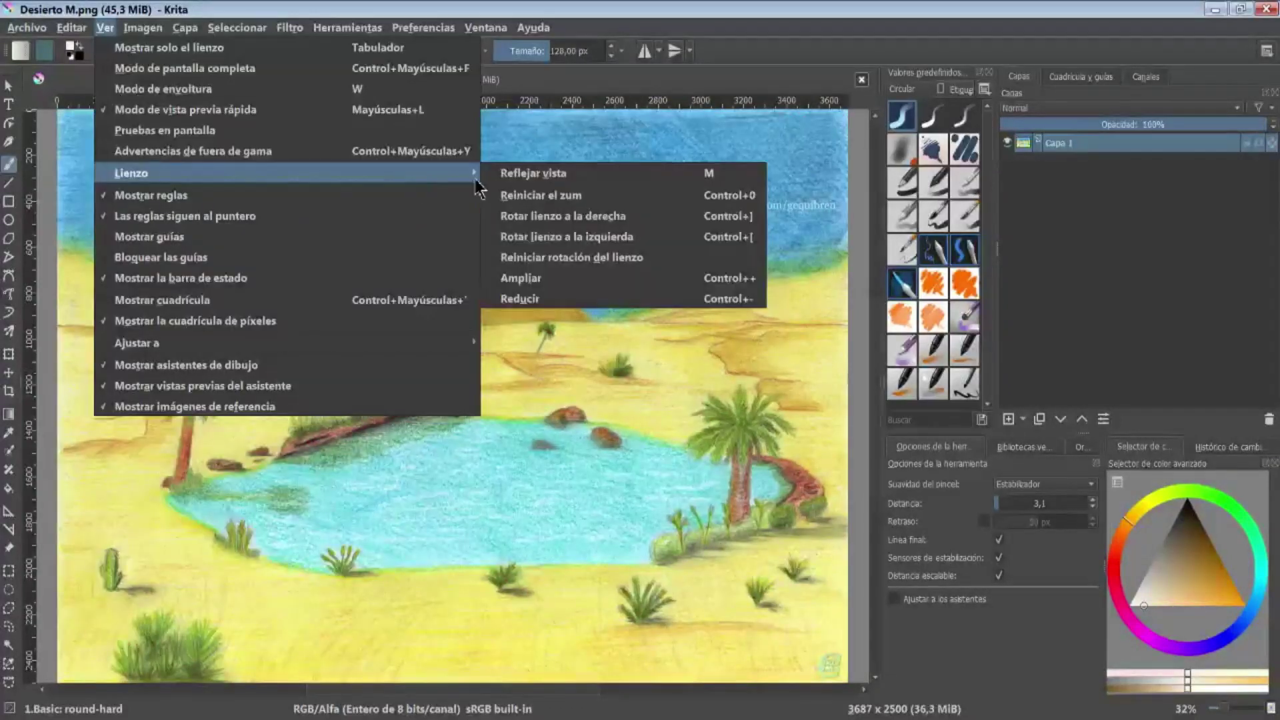
{"action": "left_click", "coordinate": [614, 178]}
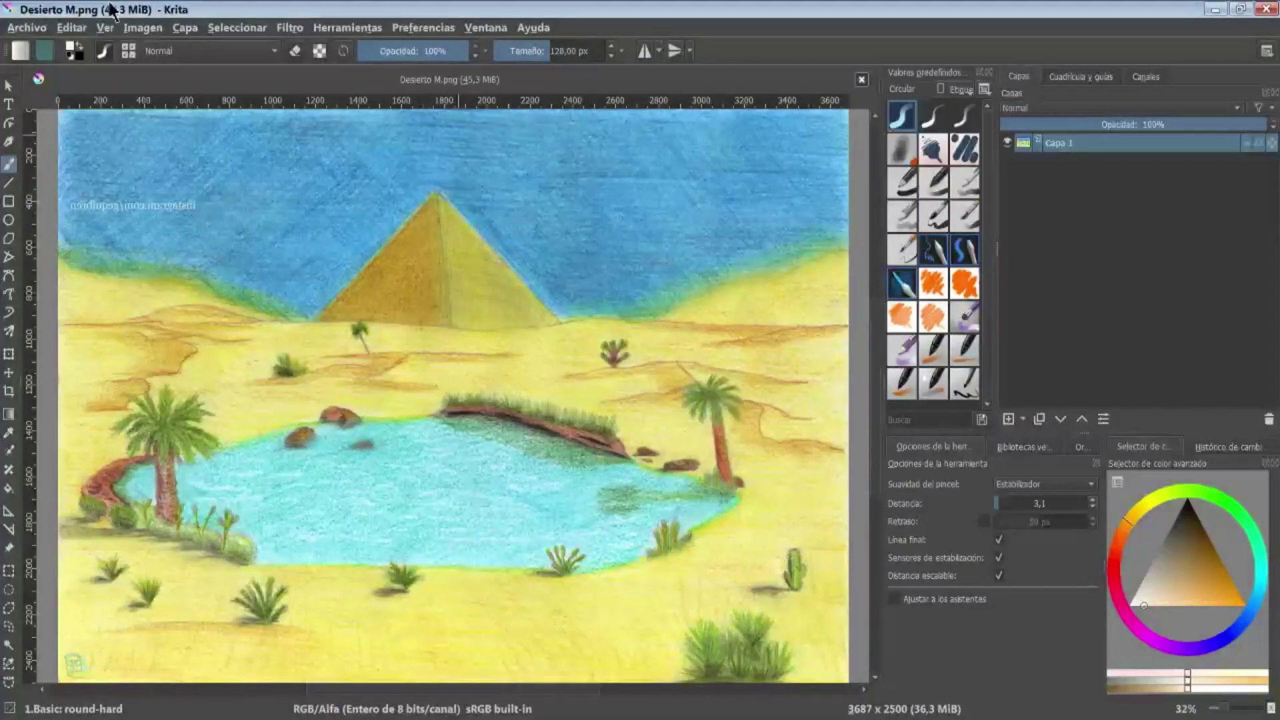
{"action": "left_click", "coordinate": [104, 24]}
{"action": "mouse_move", "coordinate": [285, 173]}
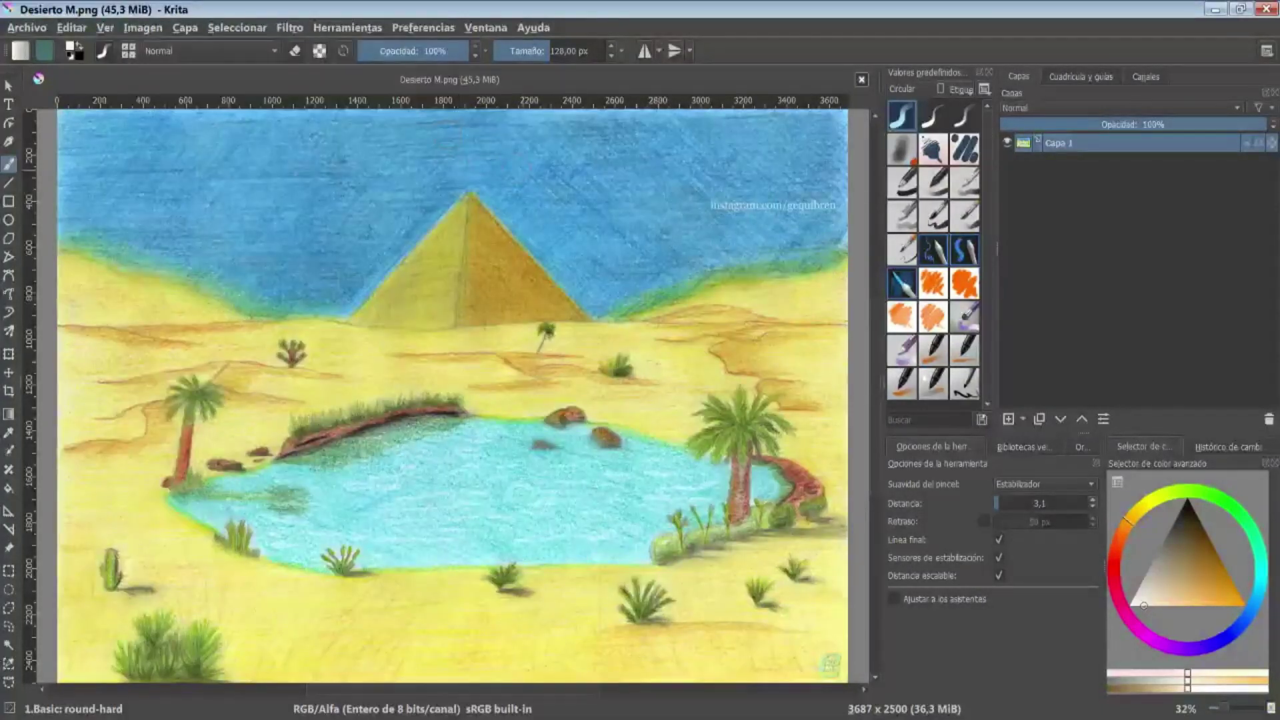
{"action": "left_click", "coordinate": [531, 175]}
{"action": "left_click", "coordinate": [107, 25]}
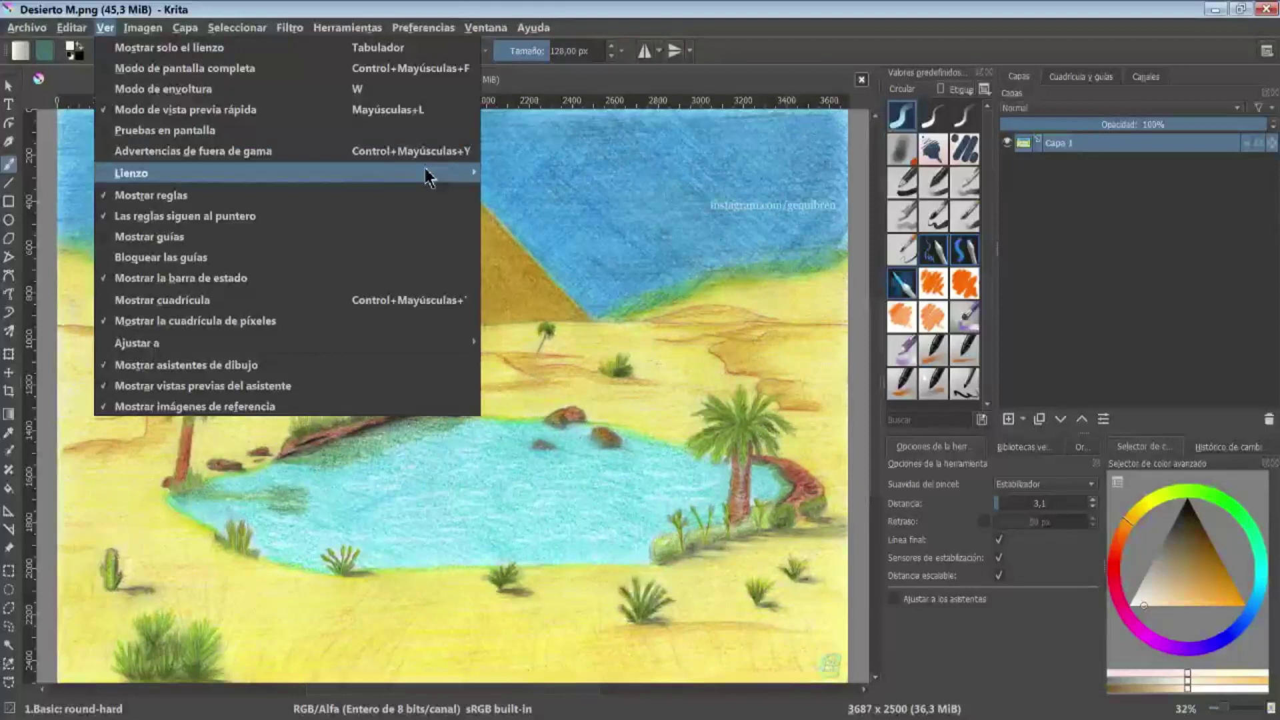
{"action": "left_click", "coordinate": [533, 196]}
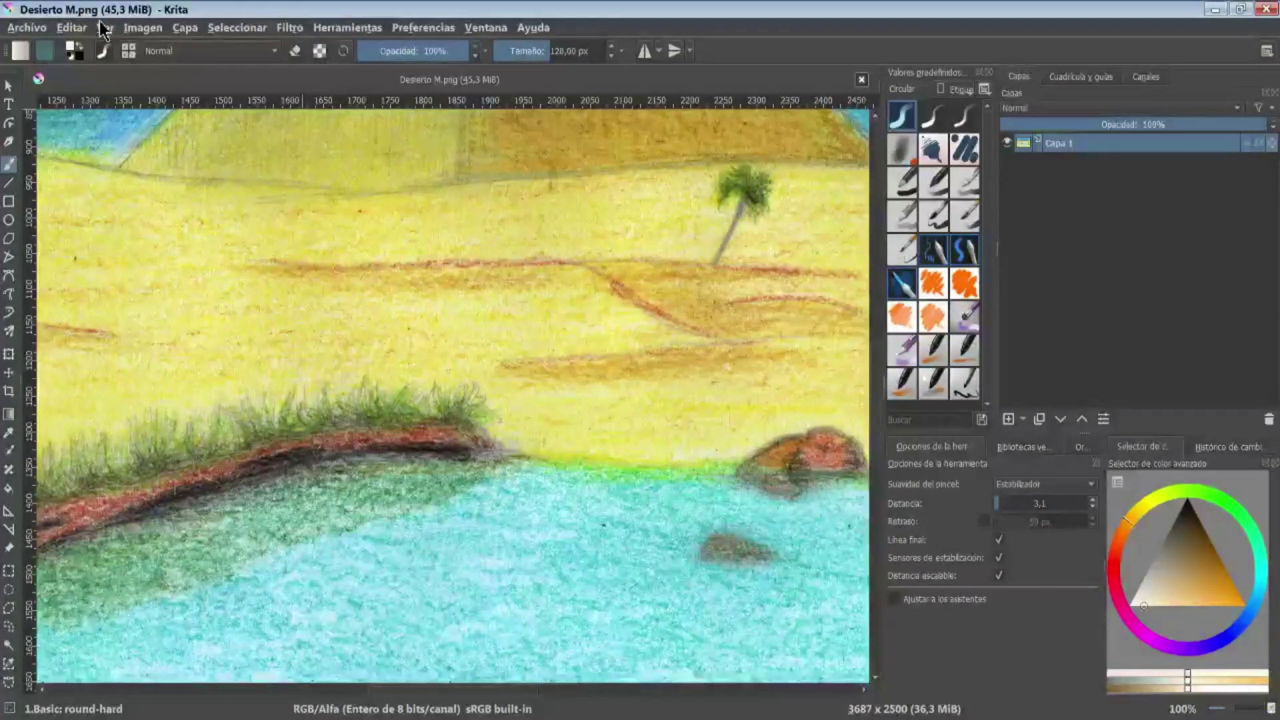
Step: Rotate the canvas view clockwise, then rotate it back upright
{"action": "left_click", "coordinate": [104, 27]}
{"action": "left_click", "coordinate": [539, 211]}
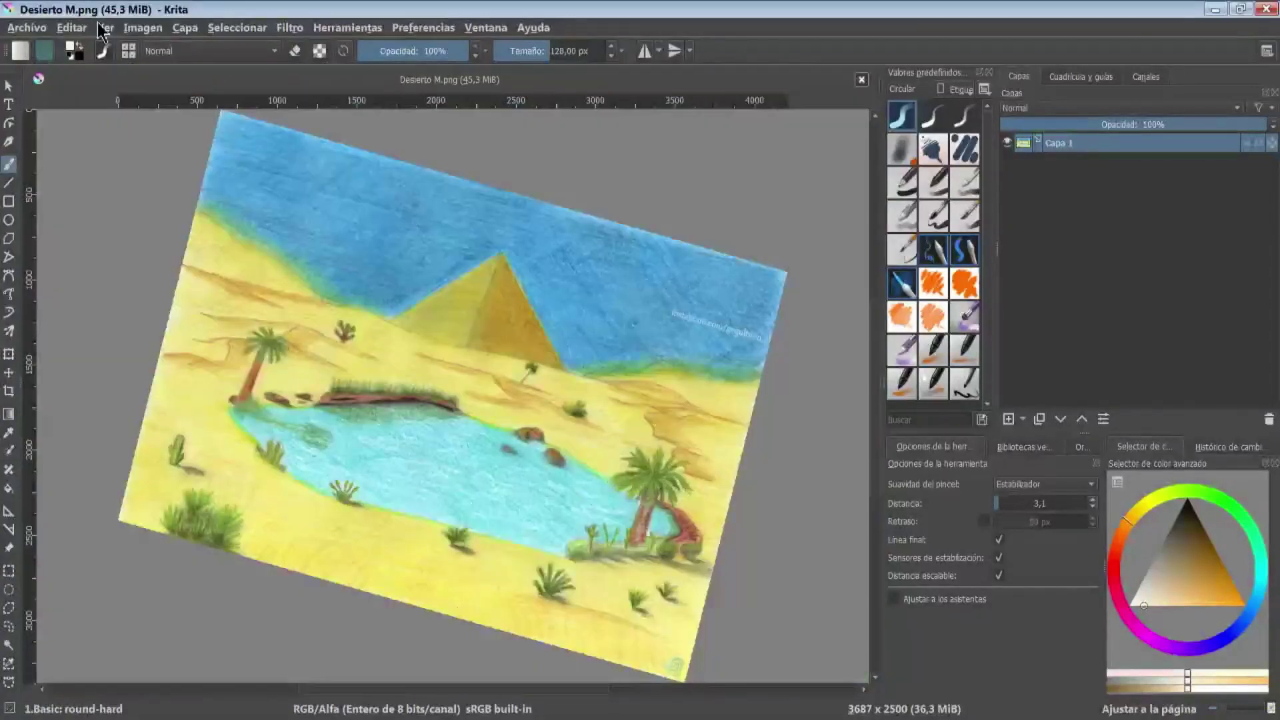
{"action": "left_click", "coordinate": [97, 22]}
{"action": "left_click", "coordinate": [562, 236]}
Step: Zoom the view in to 25%, then out to 17%
{"action": "left_click", "coordinate": [105, 27]}
{"action": "left_click", "coordinate": [554, 279]}
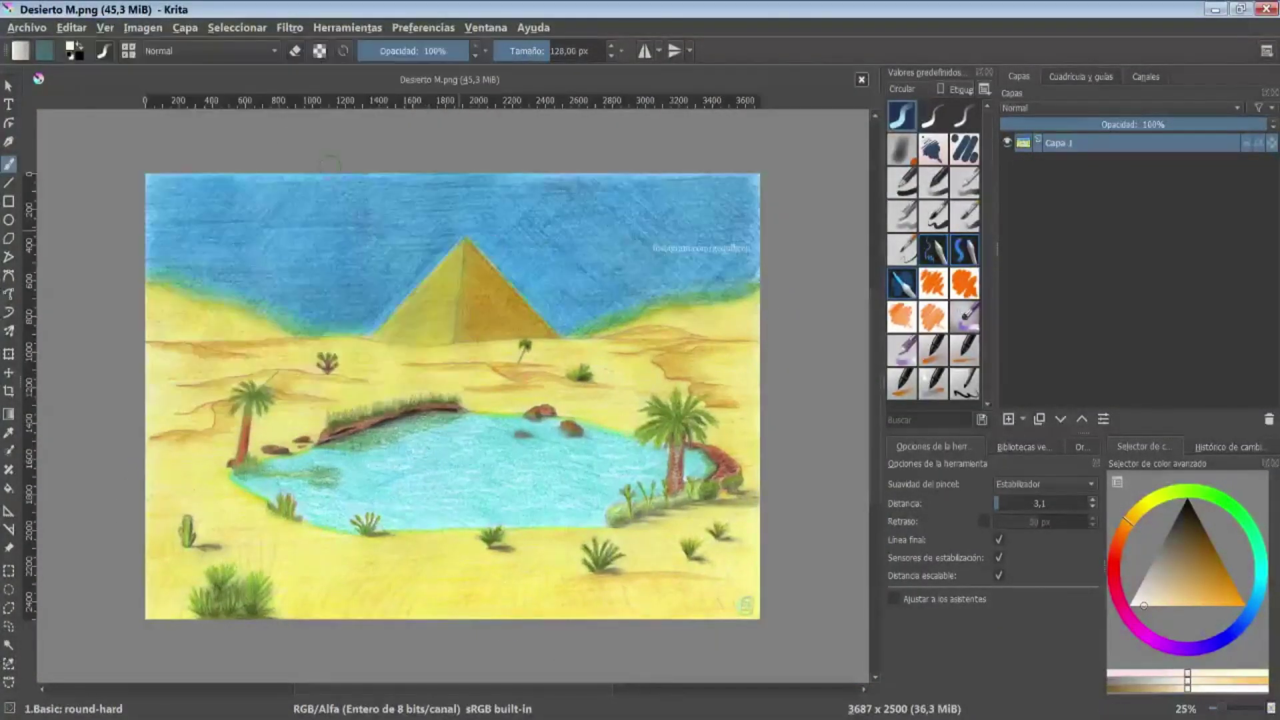
{"action": "left_click", "coordinate": [99, 23]}
{"action": "left_click", "coordinate": [558, 290]}
Step: Hide the rulers around the canvas, then show them again
{"action": "left_click", "coordinate": [103, 27]}
{"action": "left_click", "coordinate": [231, 194]}
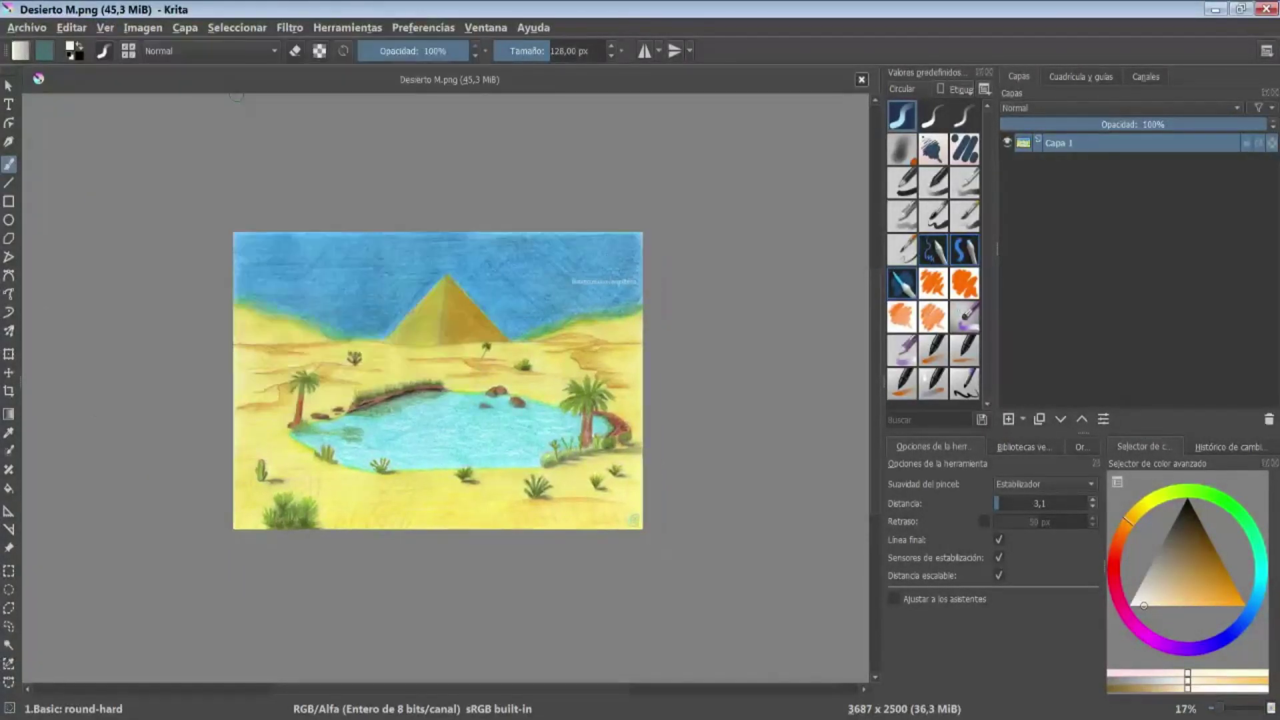
{"action": "left_click", "coordinate": [108, 29]}
{"action": "left_click", "coordinate": [132, 193]}
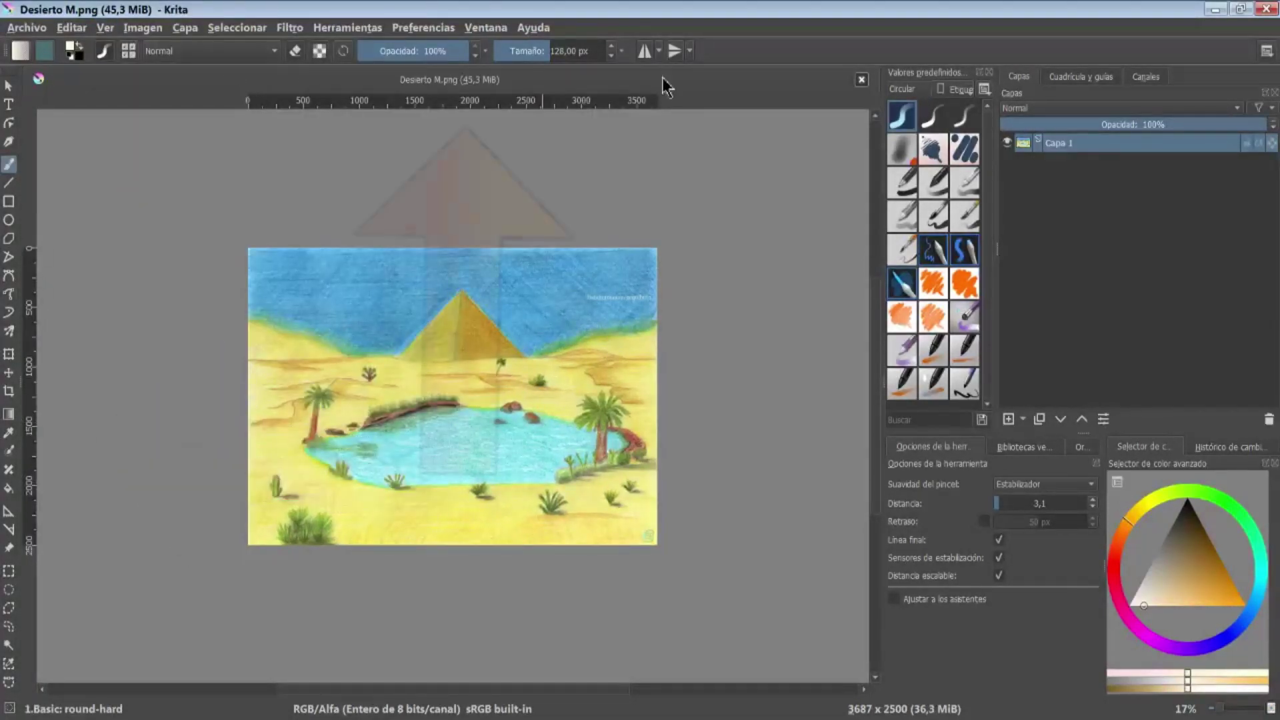
{"action": "left_click", "coordinate": [105, 27]}
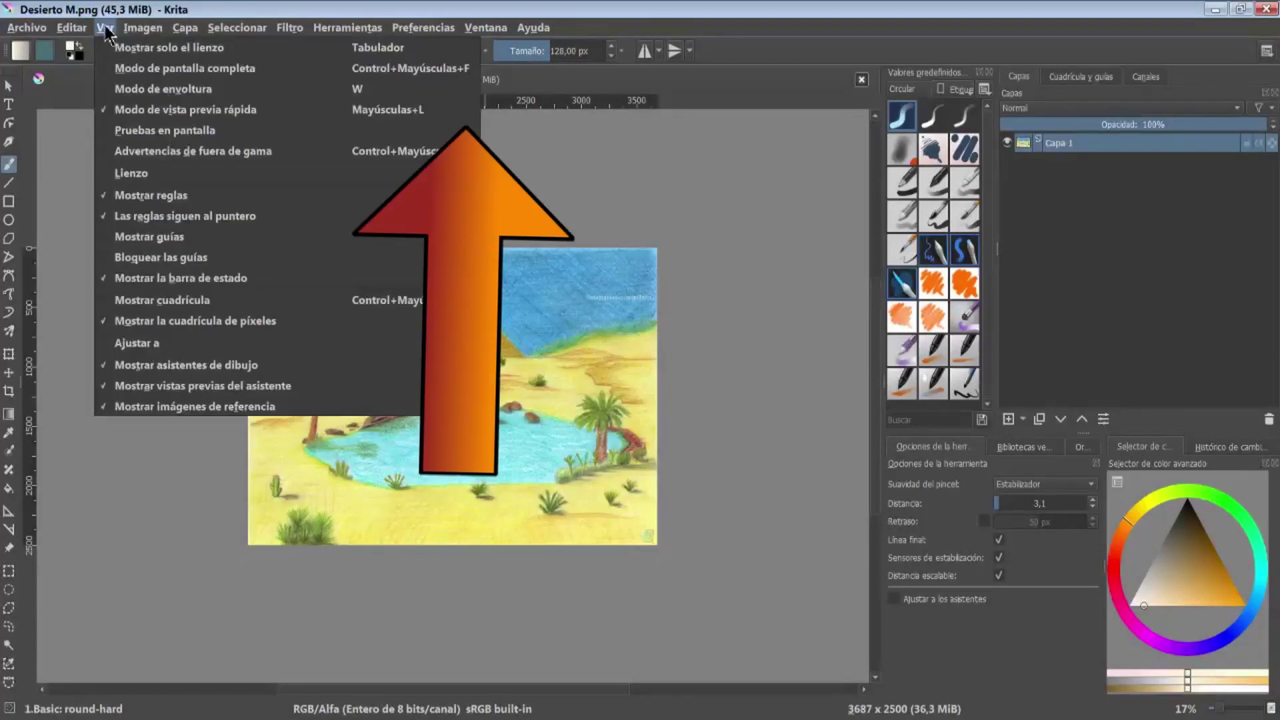
{"action": "left_click", "coordinate": [164, 220]}
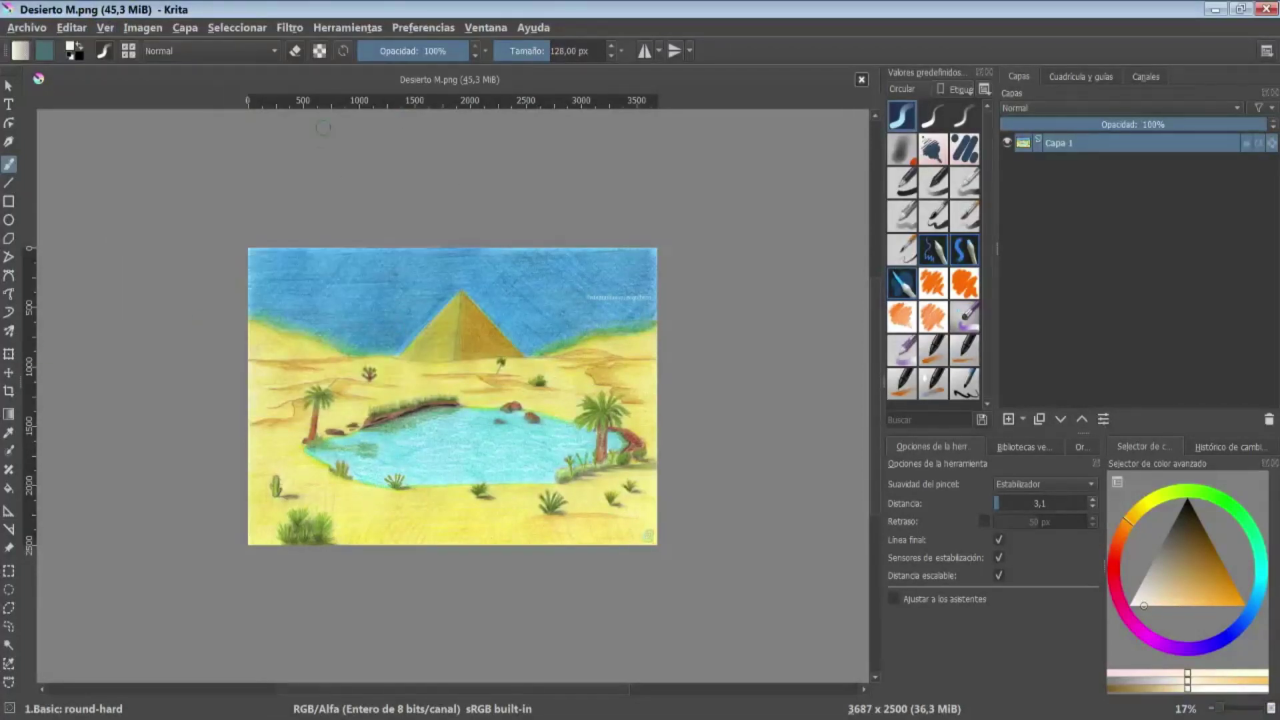
{"action": "left_click", "coordinate": [136, 29]}
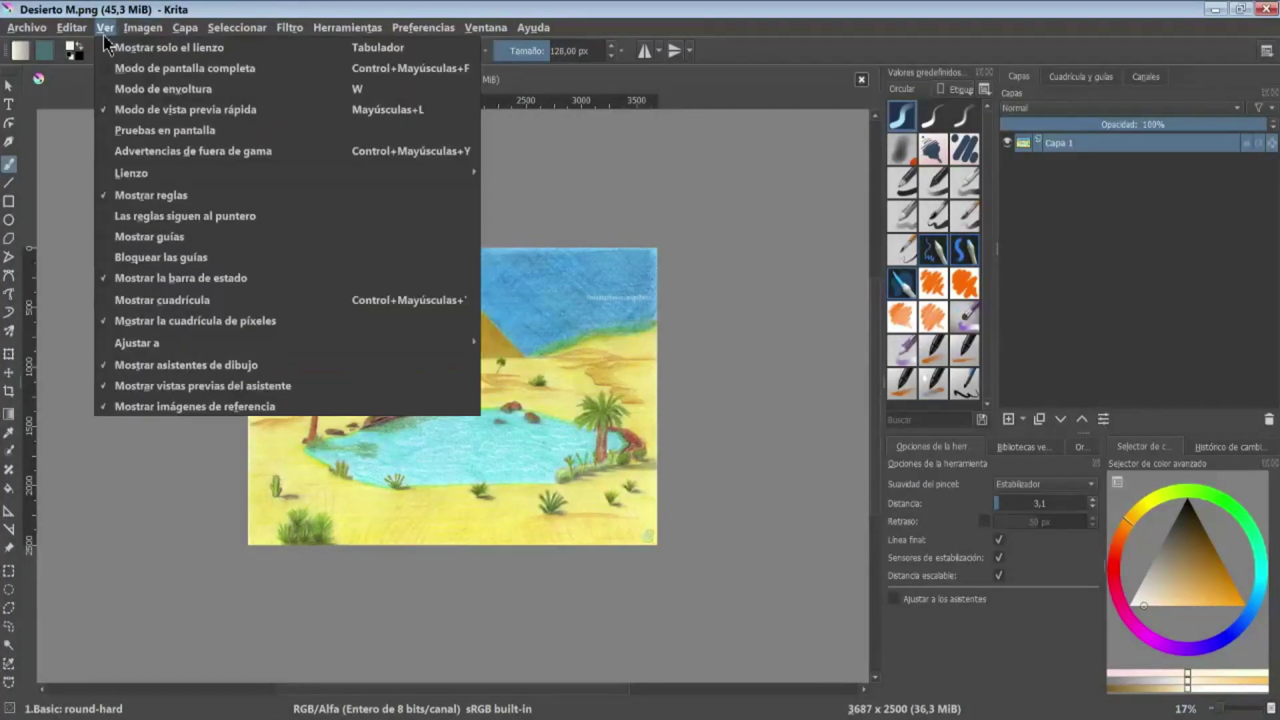
{"action": "left_click", "coordinate": [125, 218]}
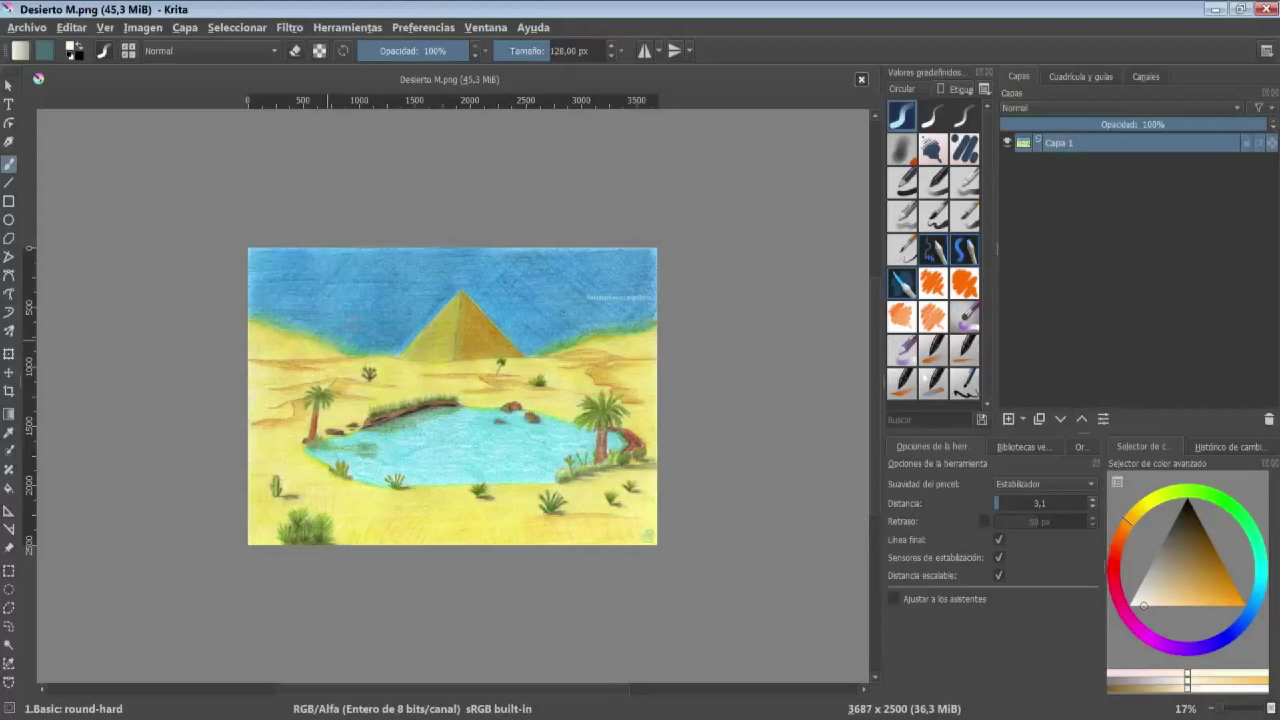
Step: Show guides, add a vertical guide through the left palm tree and a horizontal guide
{"action": "left_click", "coordinate": [106, 28]}
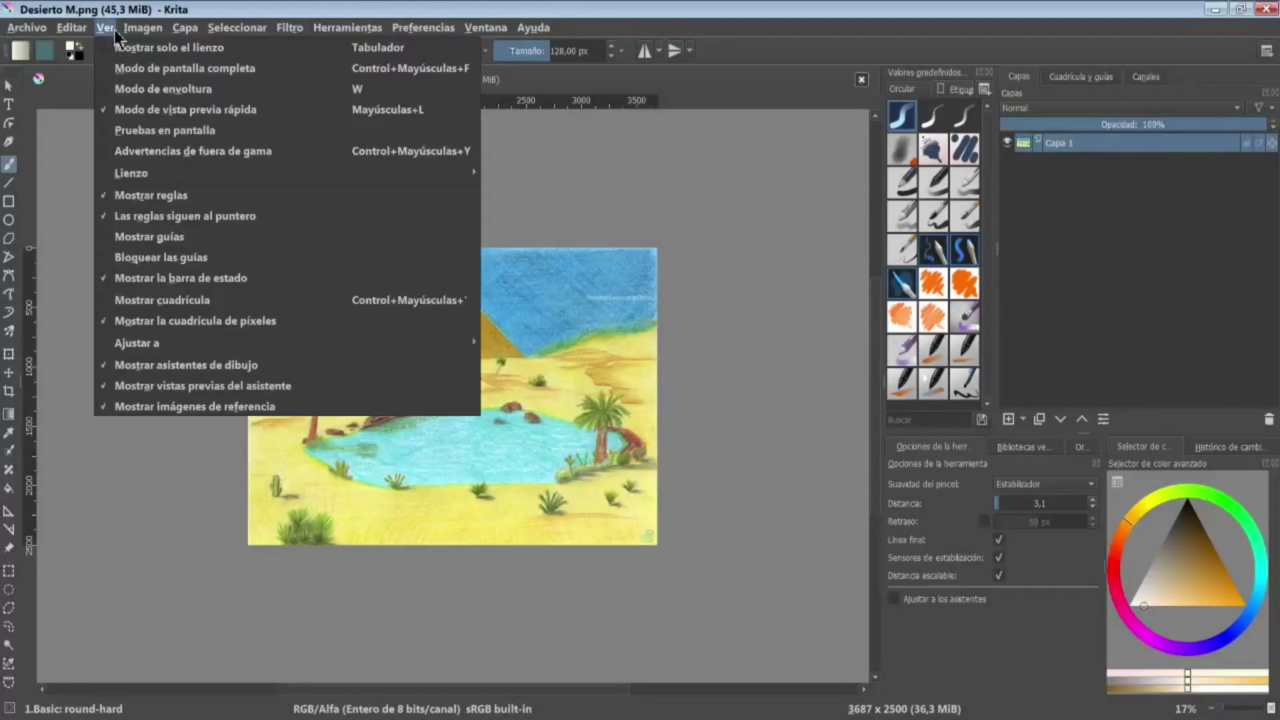
{"action": "left_click", "coordinate": [146, 240]}
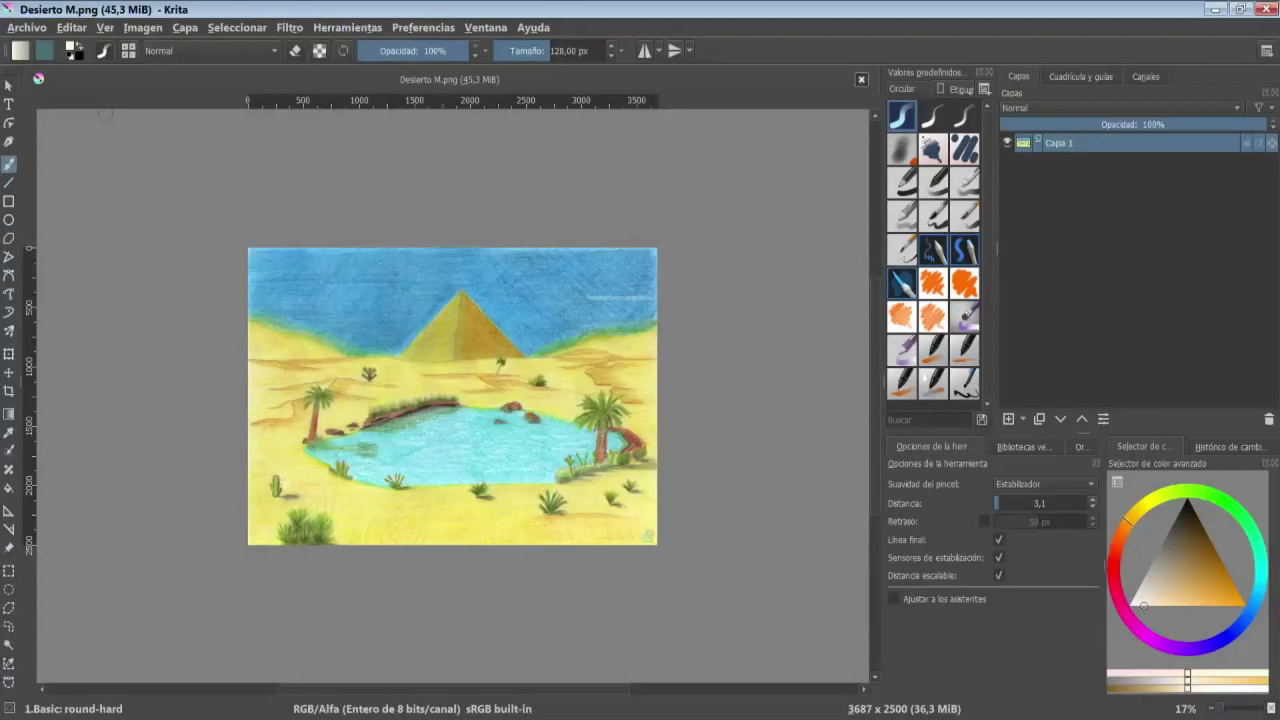
{"action": "left_click_drag", "start_coordinate": [218, 293], "coordinate": [313, 305]}
{"action": "scroll", "coordinate": [311, 312], "scroll_direction": "up", "scroll_amount": 1}
{"action": "scroll", "coordinate": [304, 311], "scroll_direction": "up", "scroll_amount": 2}
{"action": "key", "text": "2"}
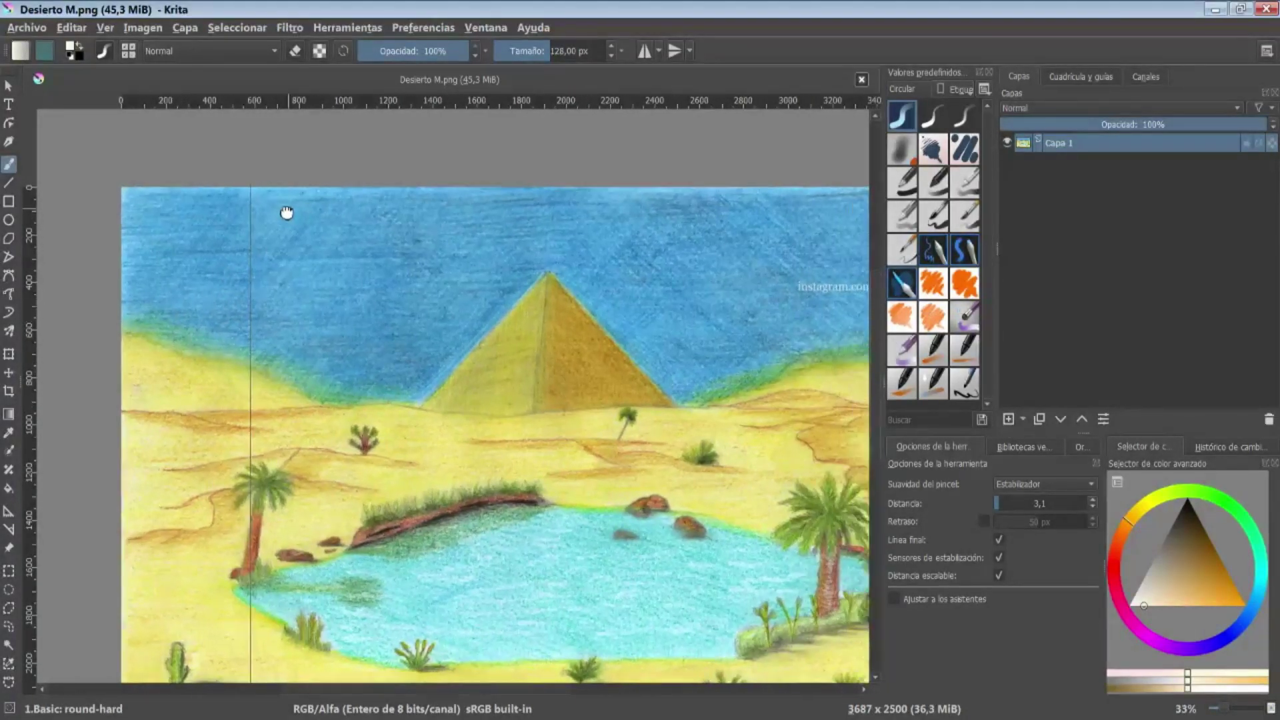
{"action": "mouse_move", "coordinate": [444, 101]}
{"action": "left_mouse_down"}
{"action": "mouse_move", "coordinate": [449, 388]}
{"action": "mouse_move", "coordinate": [472, 177]}
{"action": "mouse_move", "coordinate": [482, 354]}
{"action": "left_mouse_up"}
Step: Toggle guide visibility and locking, then move the horizontal guide up near the pyramid's base
{"action": "left_click", "coordinate": [105, 27]}
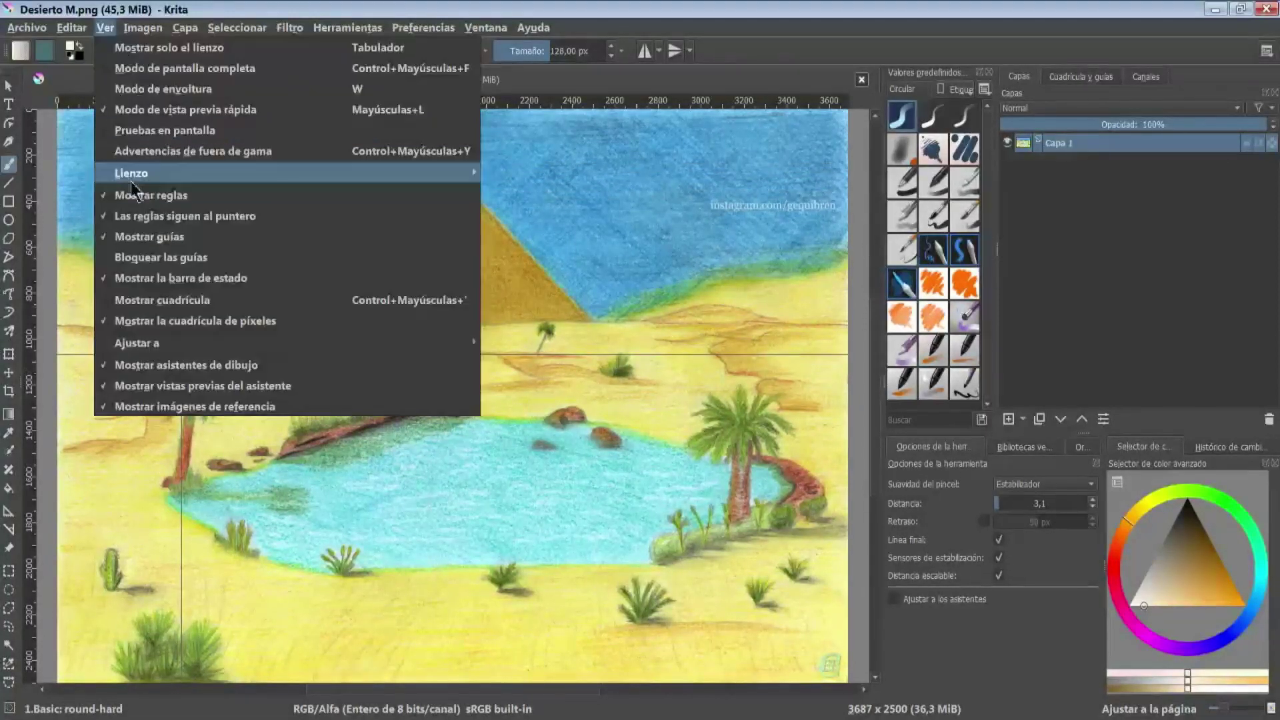
{"action": "left_click", "coordinate": [158, 239]}
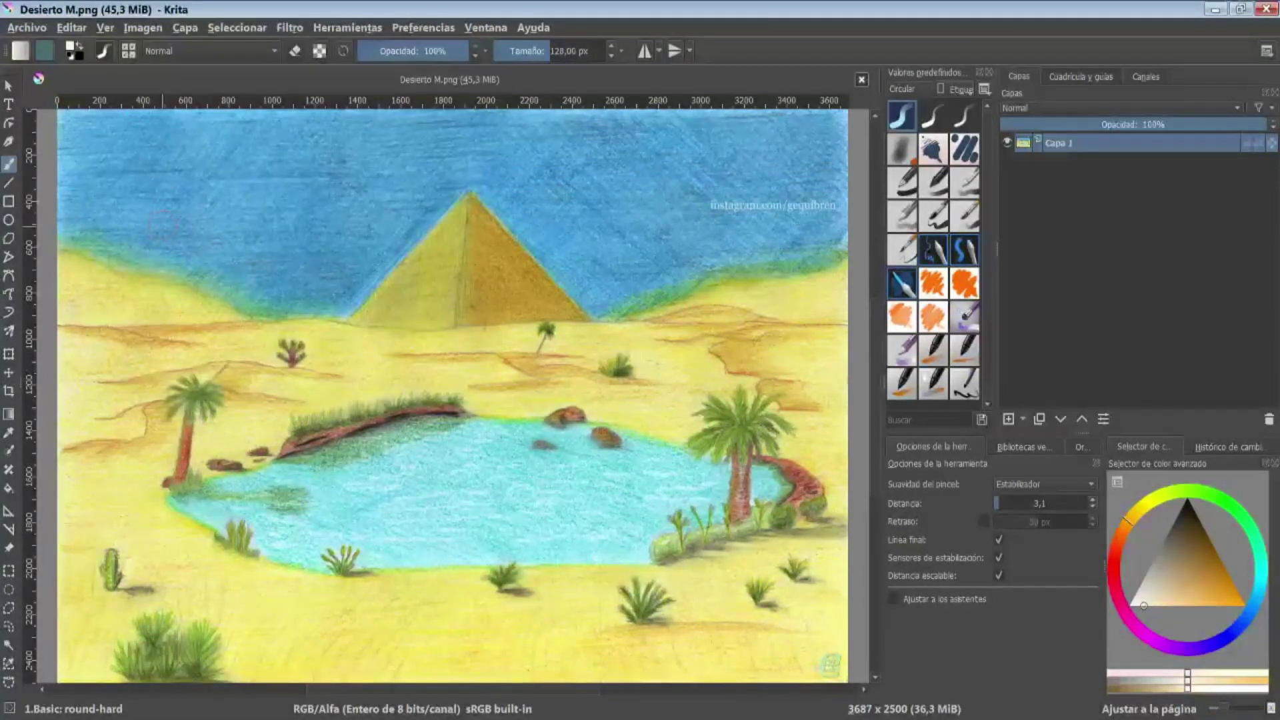
{"action": "left_click", "coordinate": [106, 27]}
{"action": "left_click", "coordinate": [134, 237]}
{"action": "left_click", "coordinate": [106, 28]}
{"action": "left_click", "coordinate": [161, 258]}
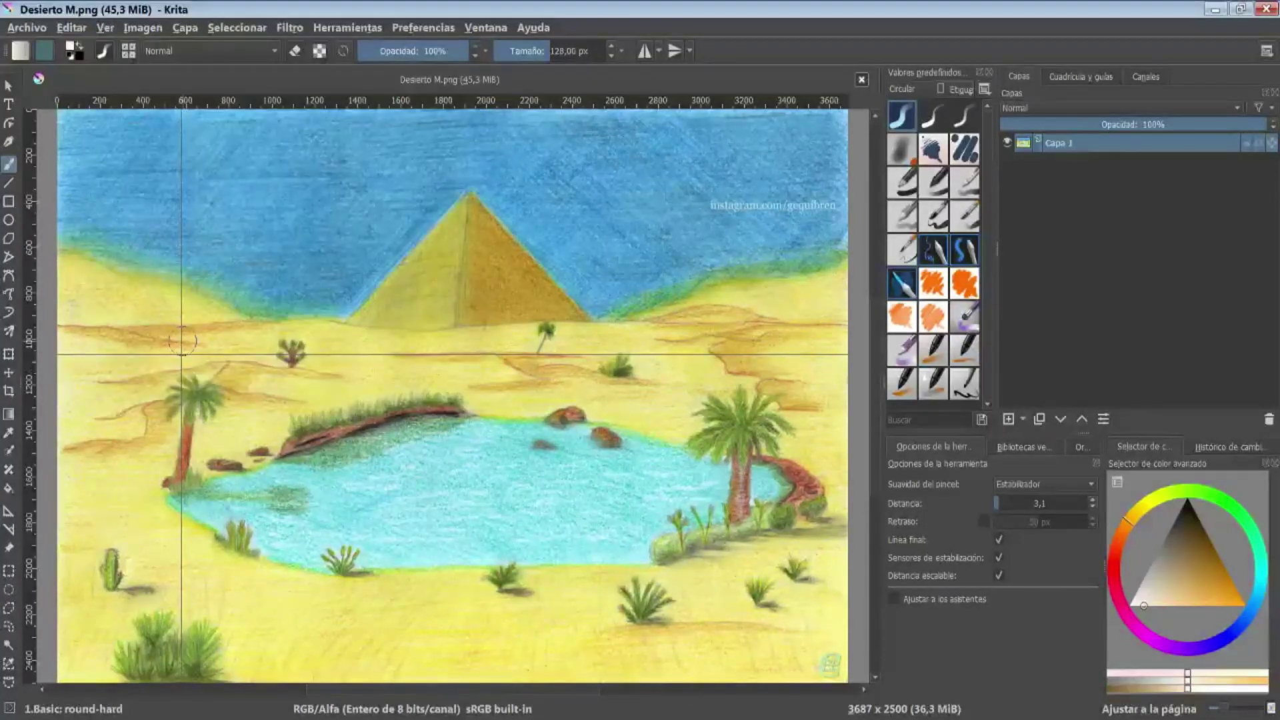
{"action": "left_click", "coordinate": [102, 28]}
{"action": "left_click", "coordinate": [126, 257]}
{"action": "left_click_drag", "start_coordinate": [360, 354], "coordinate": [334, 294]}
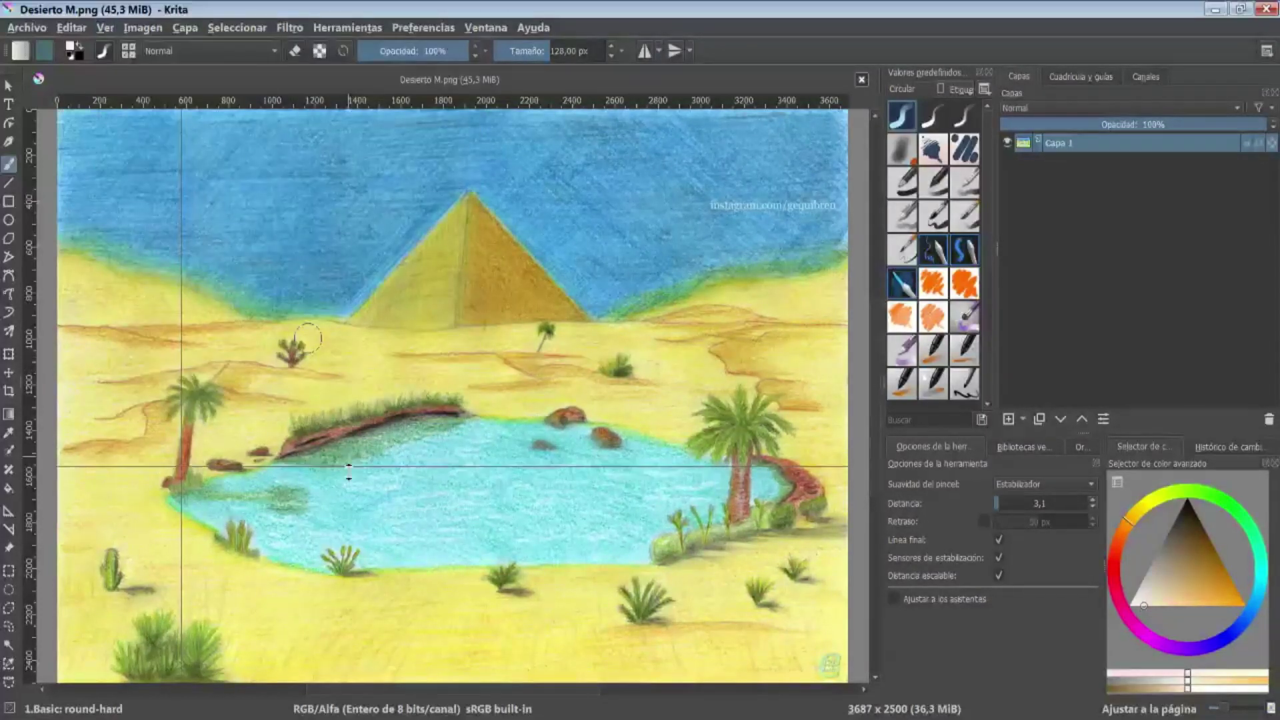
Step: Hide the status bar, then show it again
{"action": "left_click", "coordinate": [105, 28]}
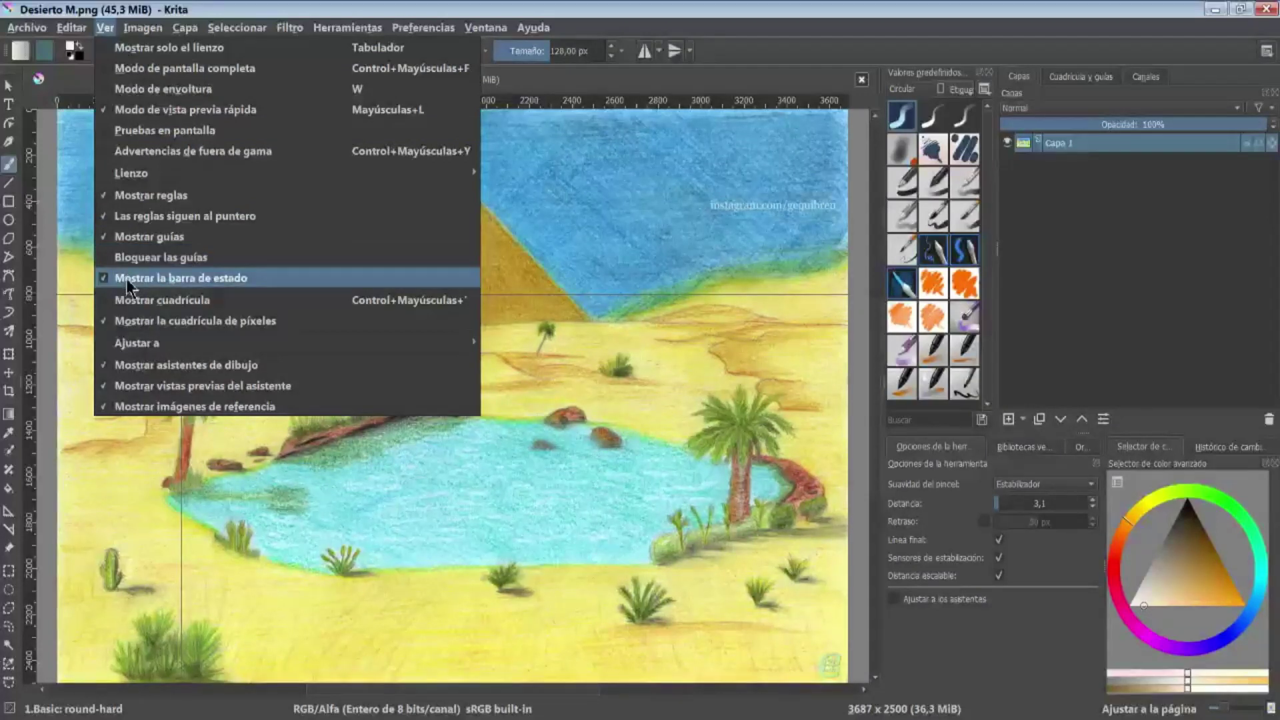
{"action": "left_click", "coordinate": [126, 279]}
{"action": "left_click", "coordinate": [104, 29]}
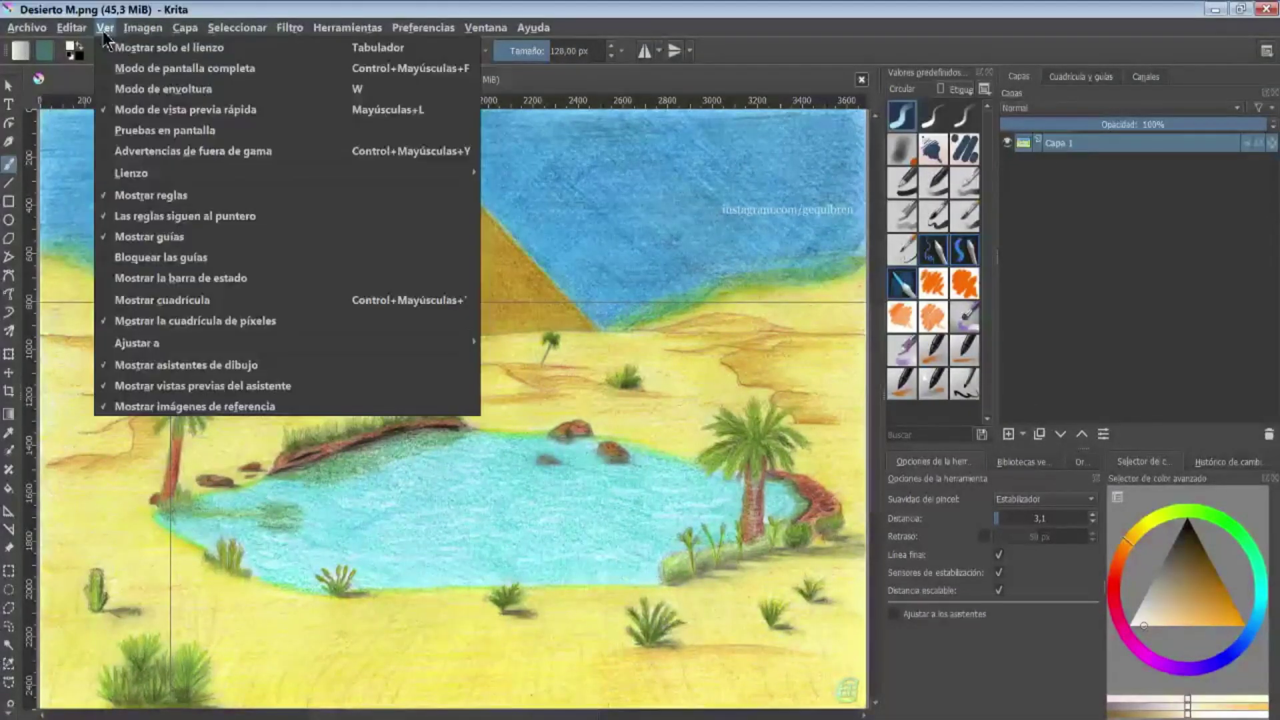
{"action": "left_click", "coordinate": [134, 277]}
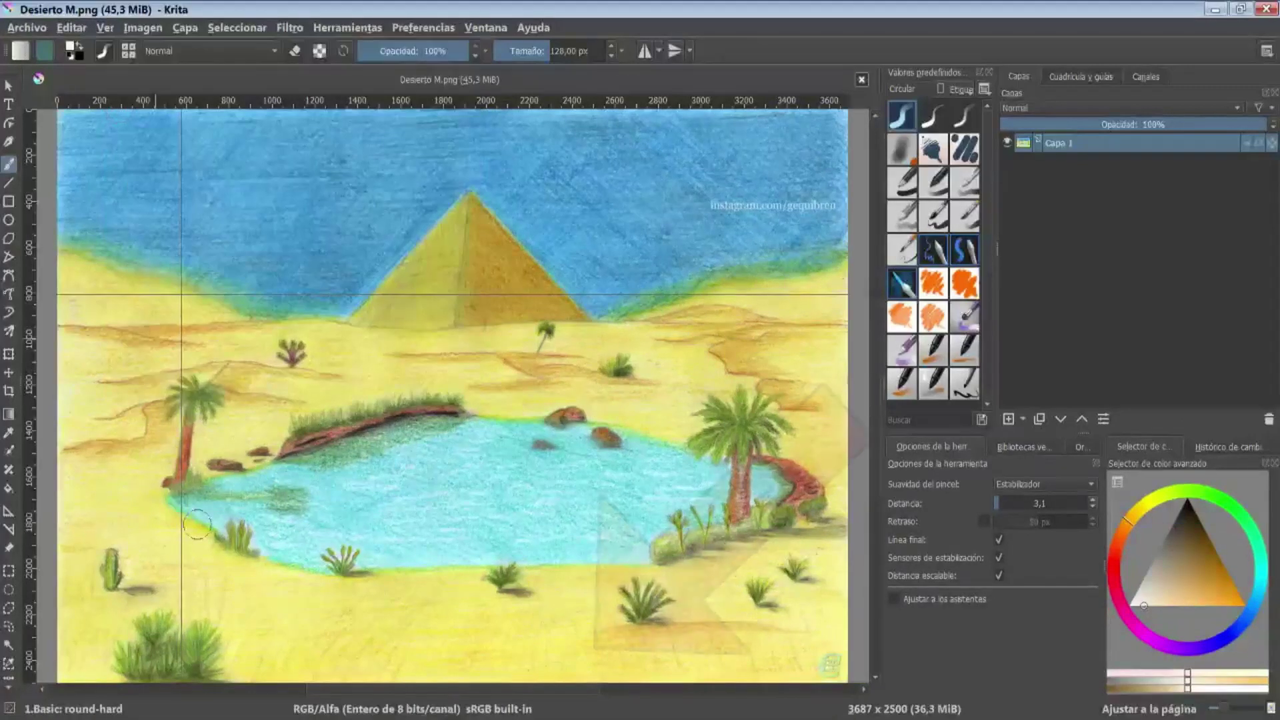
Step: Show the grid over the drawing, then turn it off in grid and guides settings
{"action": "left_click", "coordinate": [106, 27]}
{"action": "mouse_move", "coordinate": [137, 342]}
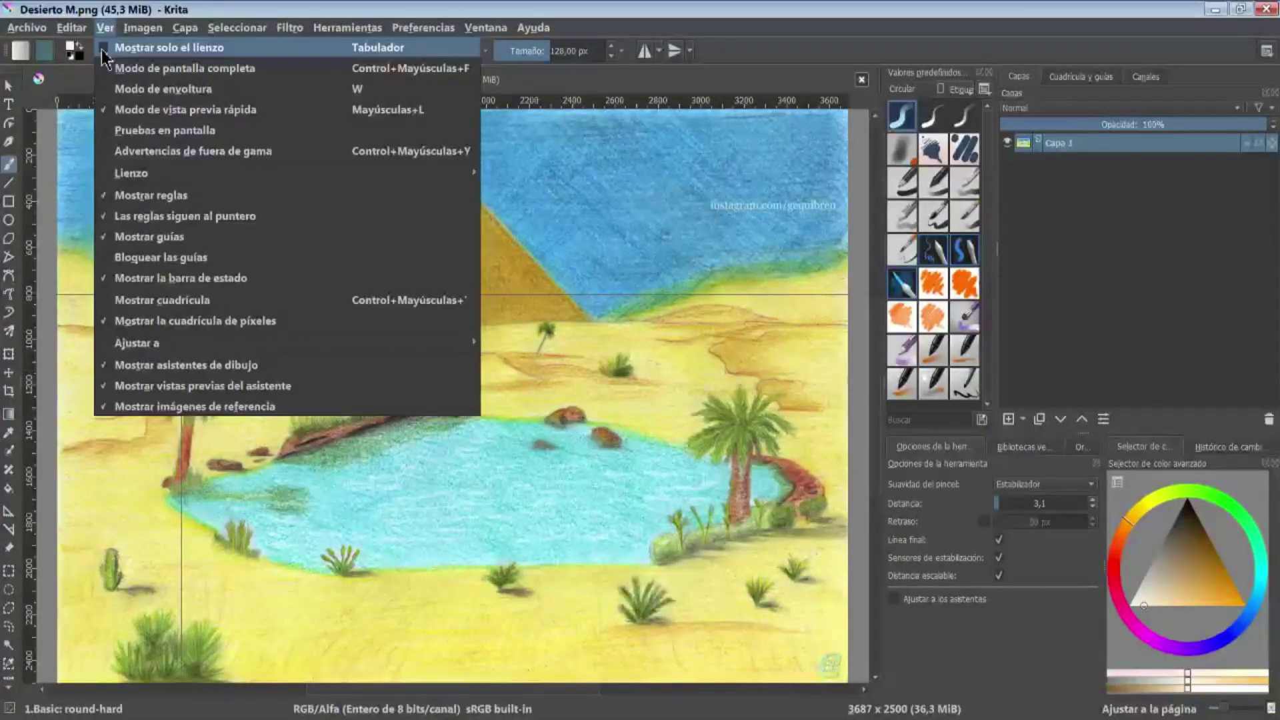
{"action": "left_click", "coordinate": [255, 302]}
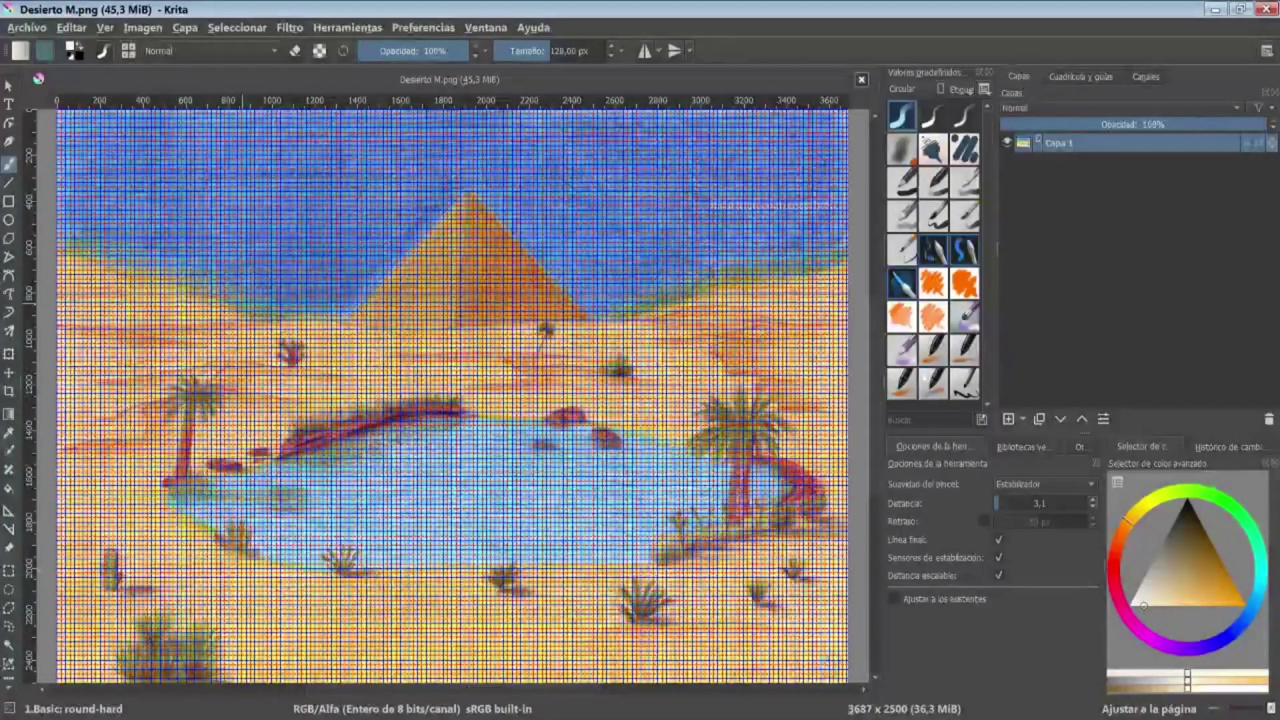
{"action": "left_click", "coordinate": [1061, 80]}
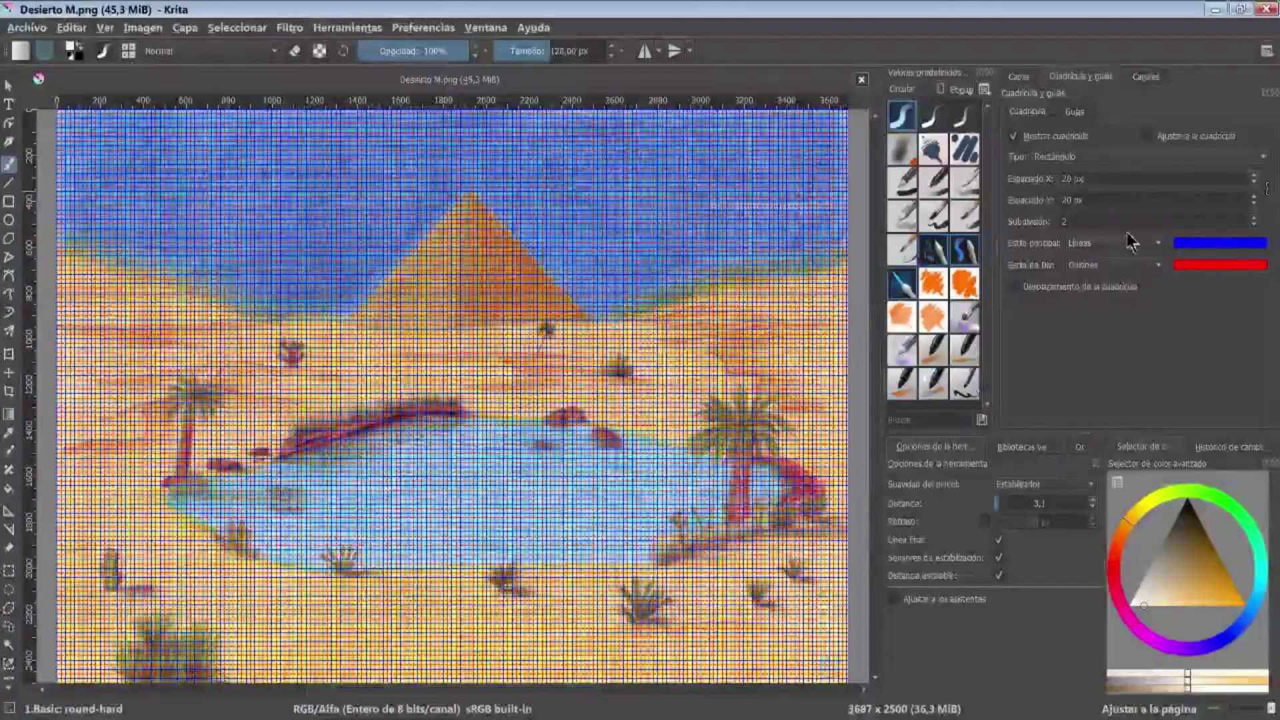
{"action": "left_click", "coordinate": [1014, 136]}
Step: Zoom in toward 6400% and hide the pixel grid
{"action": "scroll", "coordinate": [167, 323], "scroll_direction": "up", "scroll_amount": 10}
{"action": "scroll", "coordinate": [167, 324], "scroll_direction": "up", "scroll_amount": 5}
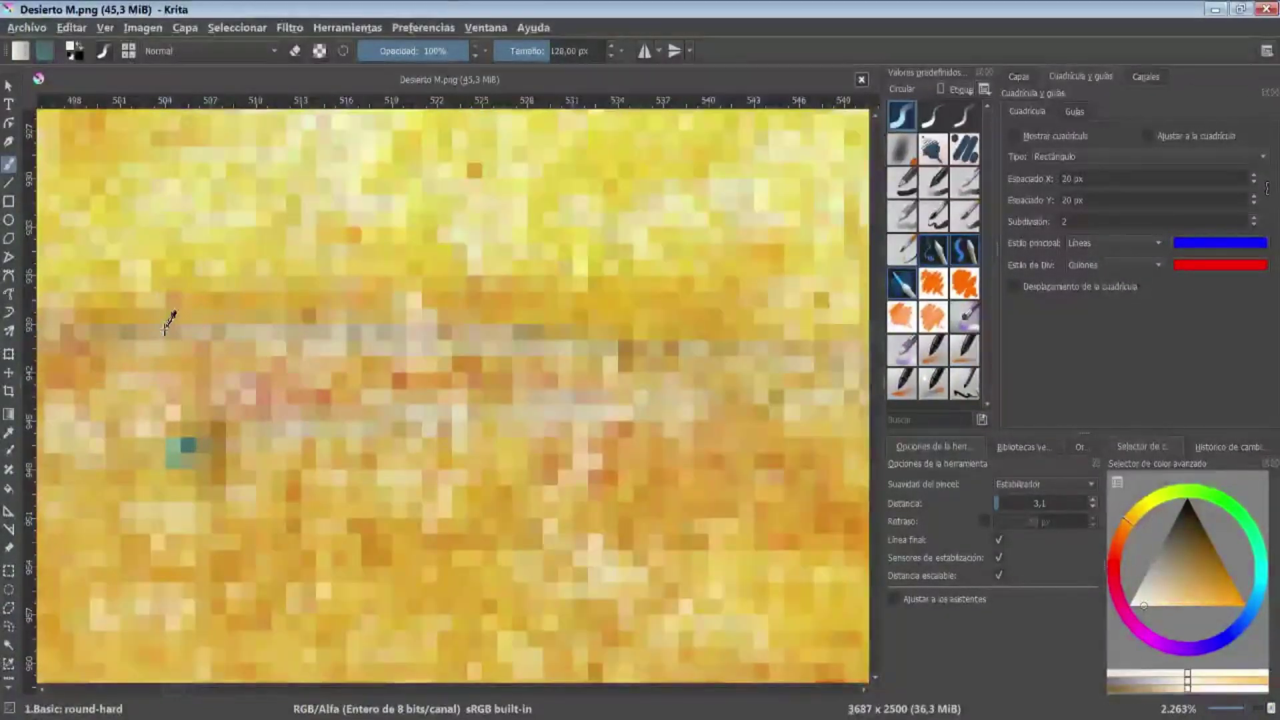
{"action": "scroll", "coordinate": [167, 324], "scroll_direction": "up", "scroll_amount": 5}
{"action": "left_click", "coordinate": [105, 28]}
{"action": "left_click", "coordinate": [200, 322]}
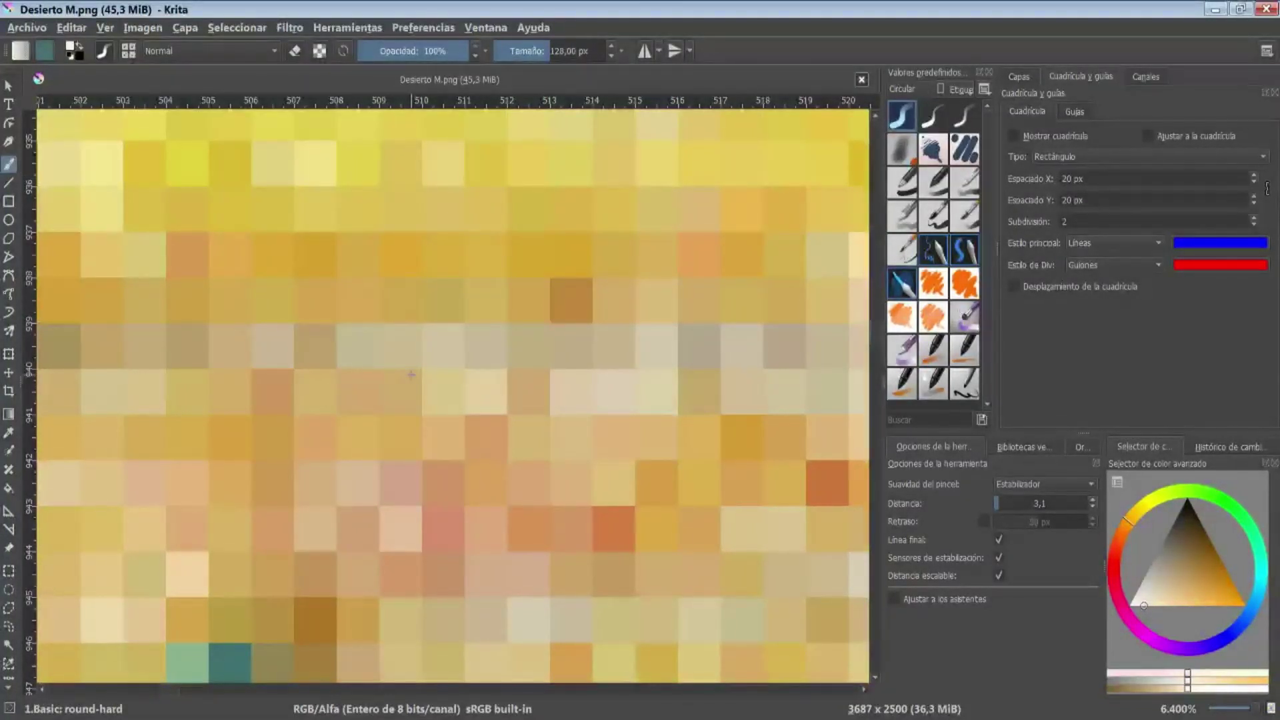
{"action": "left_click", "coordinate": [104, 27]}
{"action": "mouse_move", "coordinate": [140, 342]}
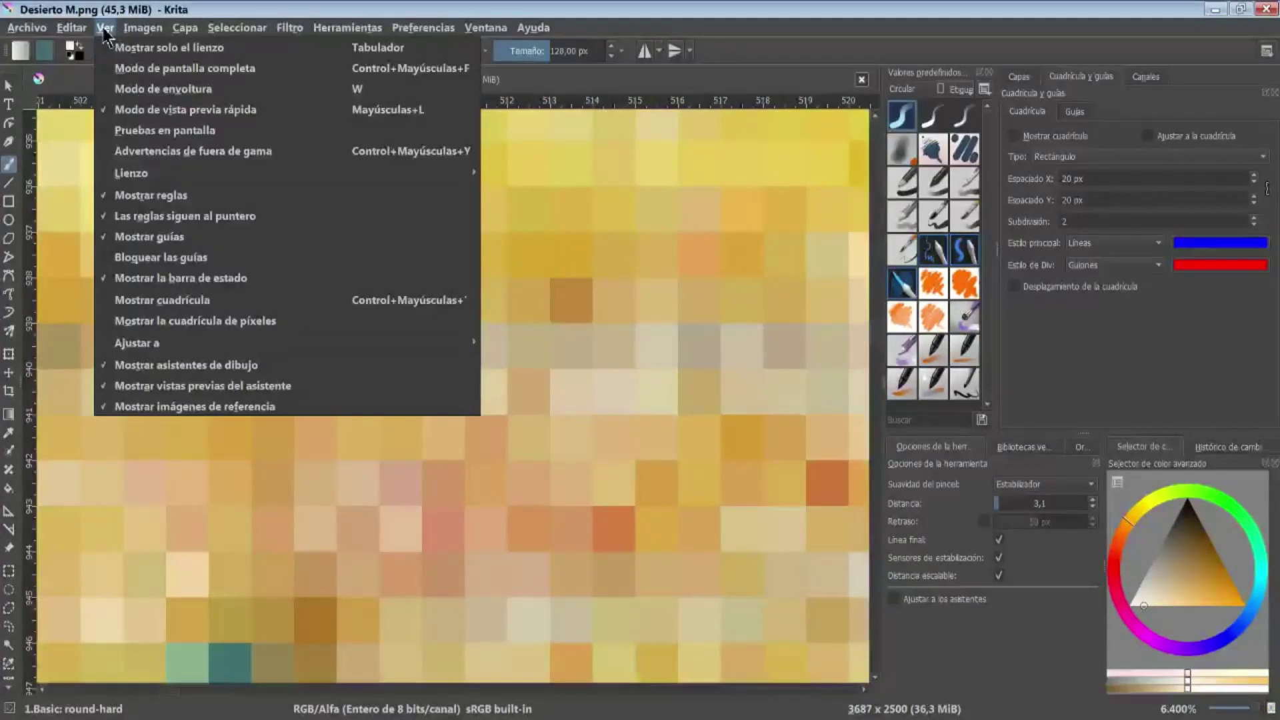
Step: Show the pixel grid, fit the drawing, and draw a cream rectangle above the pyramid peak
{"action": "left_click", "coordinate": [164, 321]}
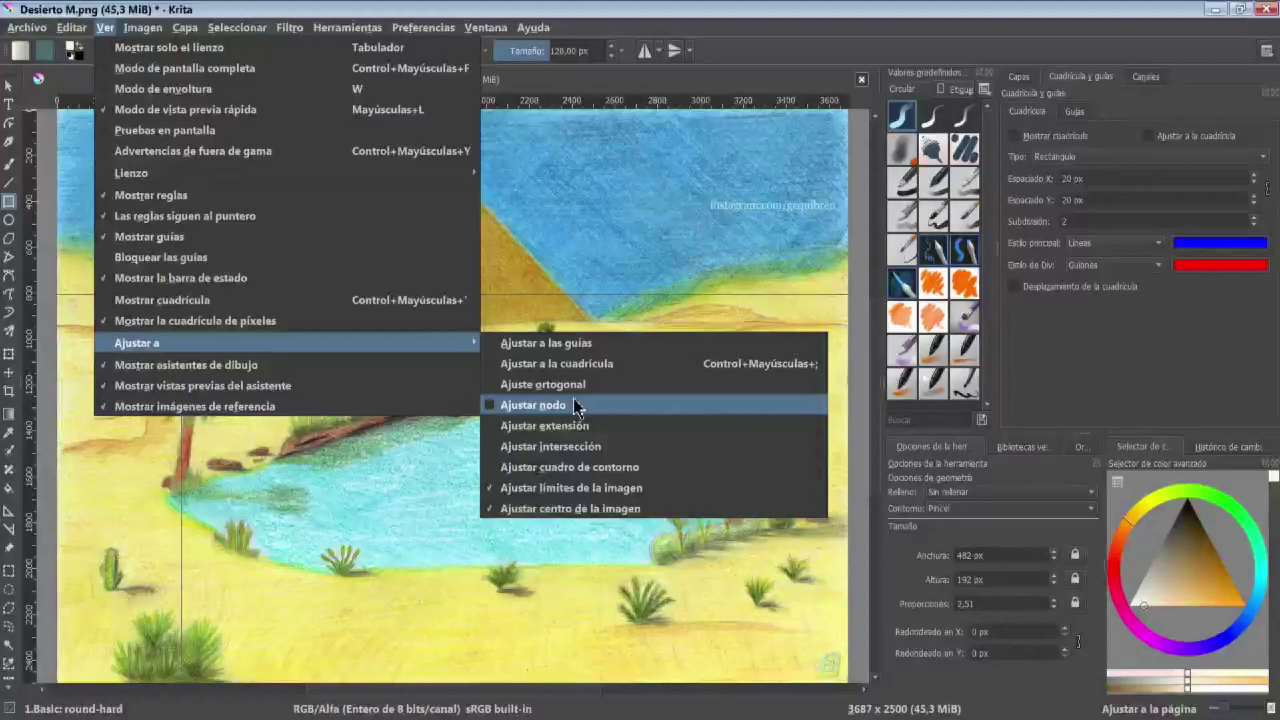
{"action": "left_click", "coordinate": [622, 510]}
{"action": "mouse_move", "coordinate": [455, 199]}
{"action": "left_mouse_down"}
{"action": "mouse_move", "coordinate": [500, 180]}
{"action": "mouse_move", "coordinate": [496, 198]}
{"action": "left_mouse_up"}
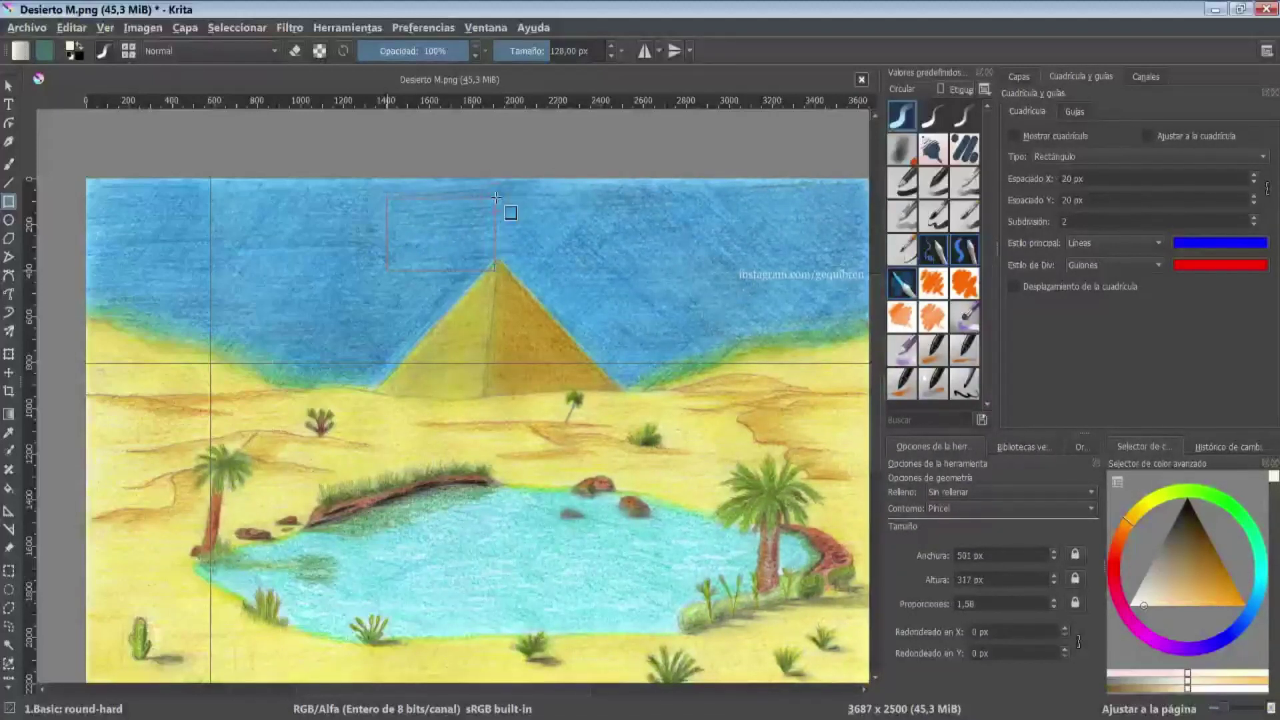
{"action": "left_click_drag", "start_coordinate": [496, 198], "coordinate": [492, 186]}
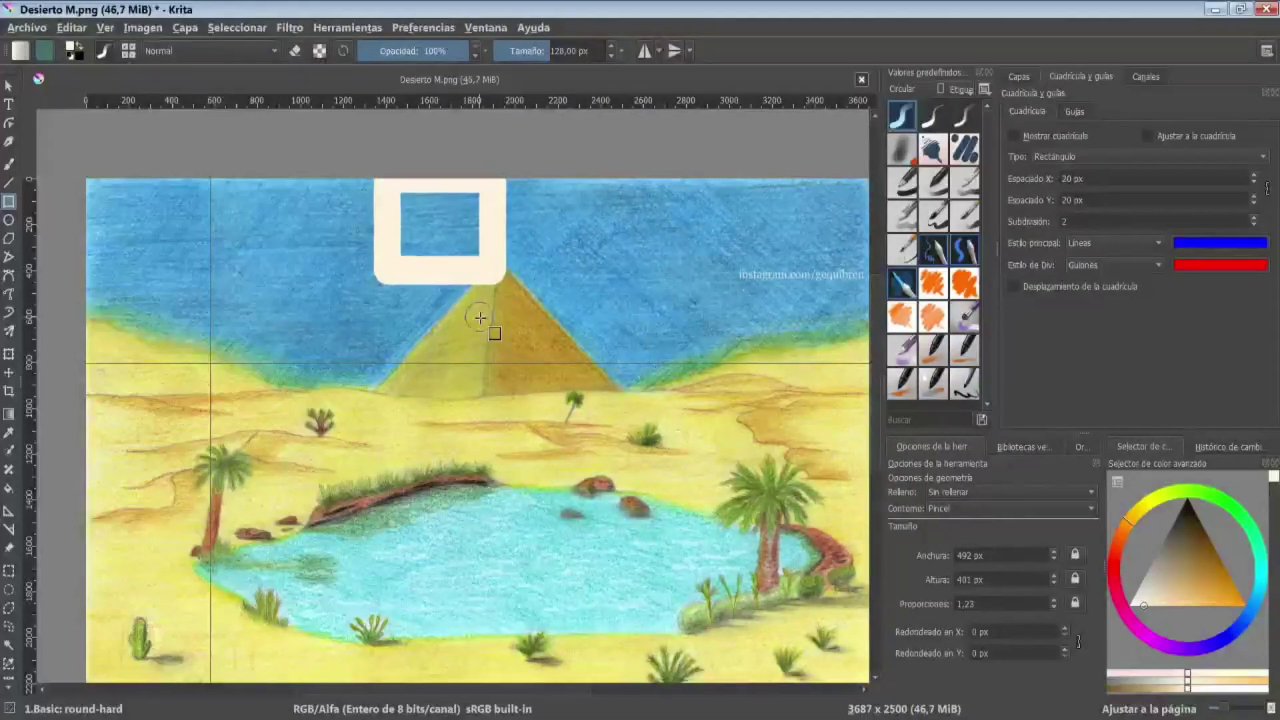
Step: Enable Ajustar a las guías and draw a rectangle snapped to the guide crossing
{"action": "left_click", "coordinate": [105, 28]}
{"action": "mouse_move", "coordinate": [137, 343]}
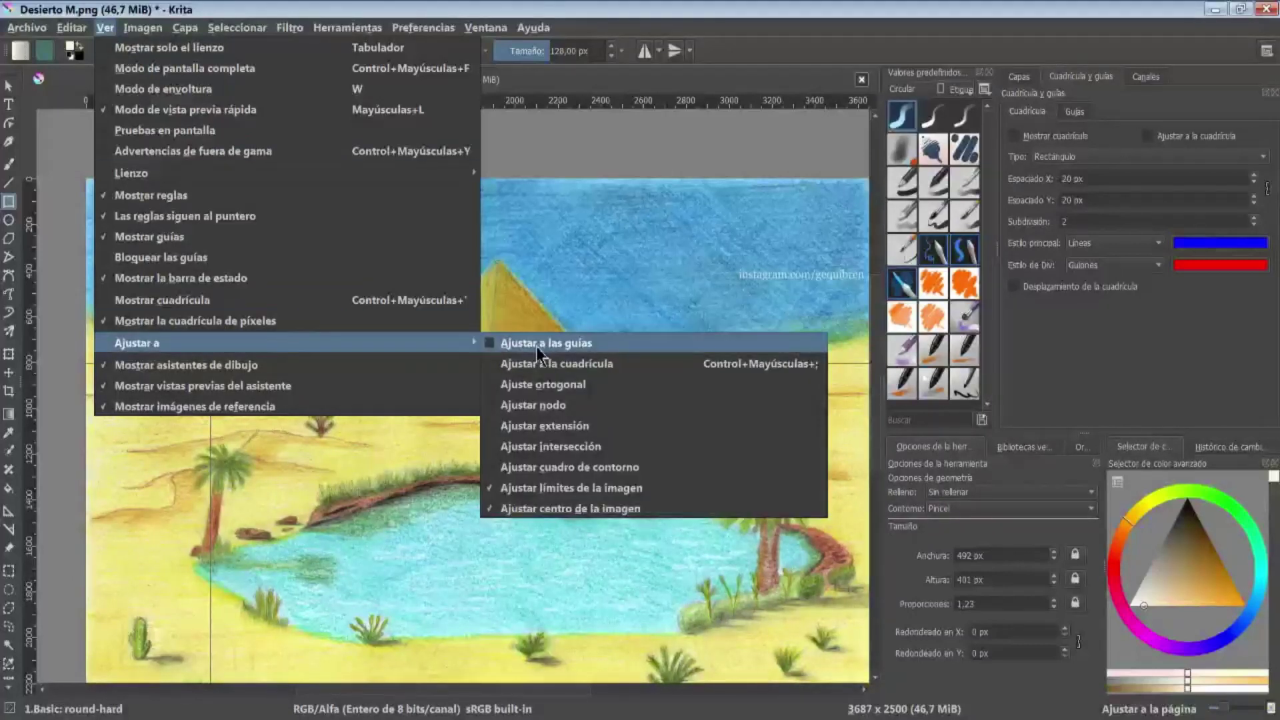
{"action": "left_click", "coordinate": [589, 343]}
{"action": "left_click_drag", "start_coordinate": [311, 294], "coordinate": [198, 376]}
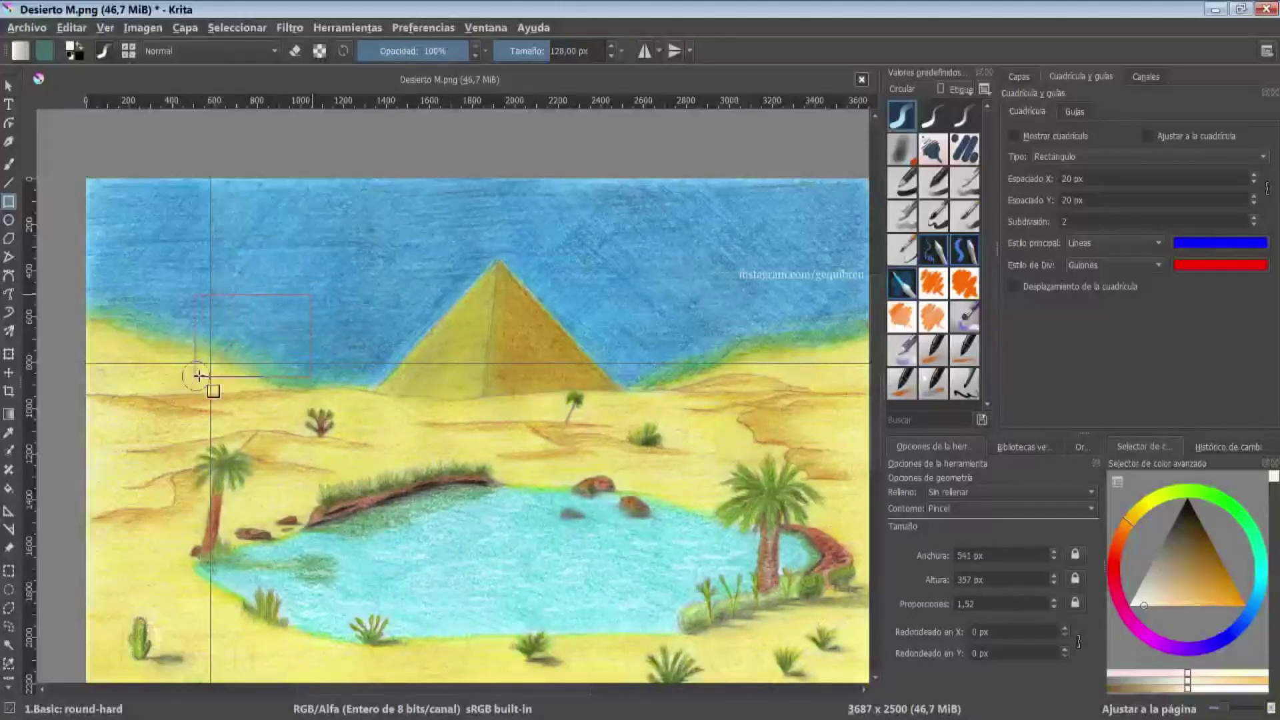
{"action": "left_click_drag", "start_coordinate": [198, 375], "coordinate": [211, 364]}
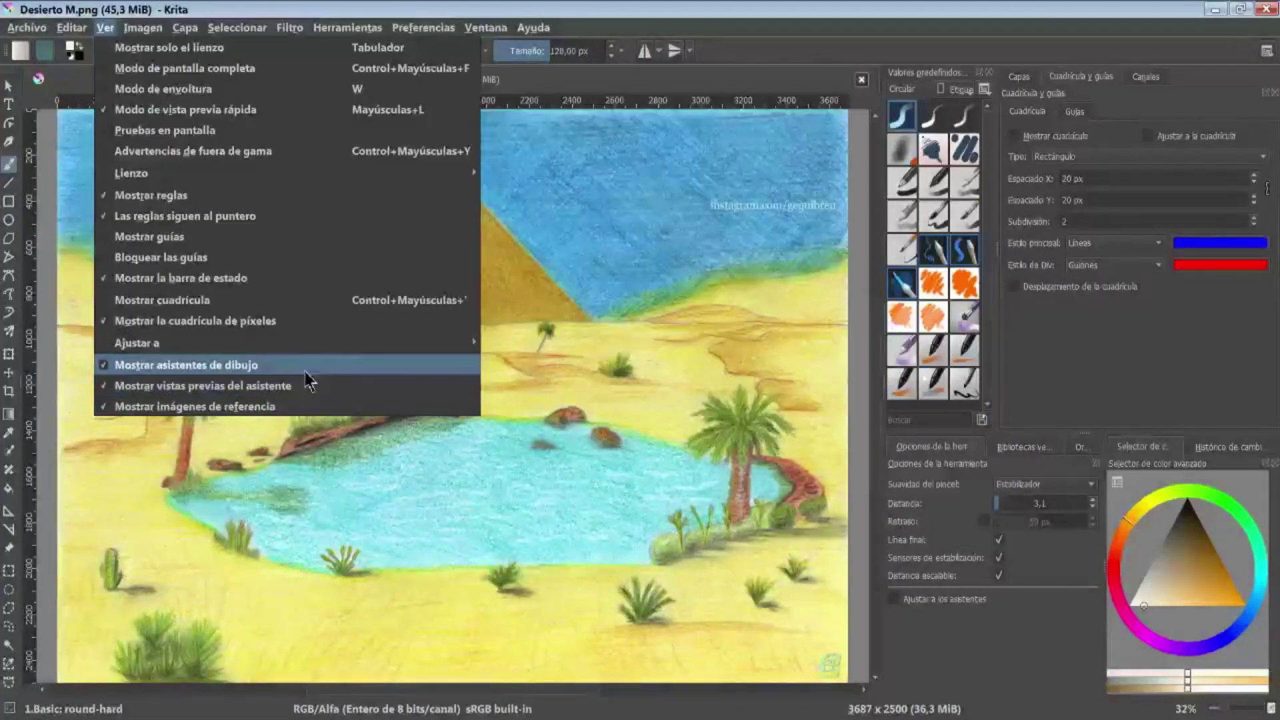
Step: Place a Regla paralela assistant across the sky with the Assistant tool
{"action": "left_click", "coordinate": [305, 371]}
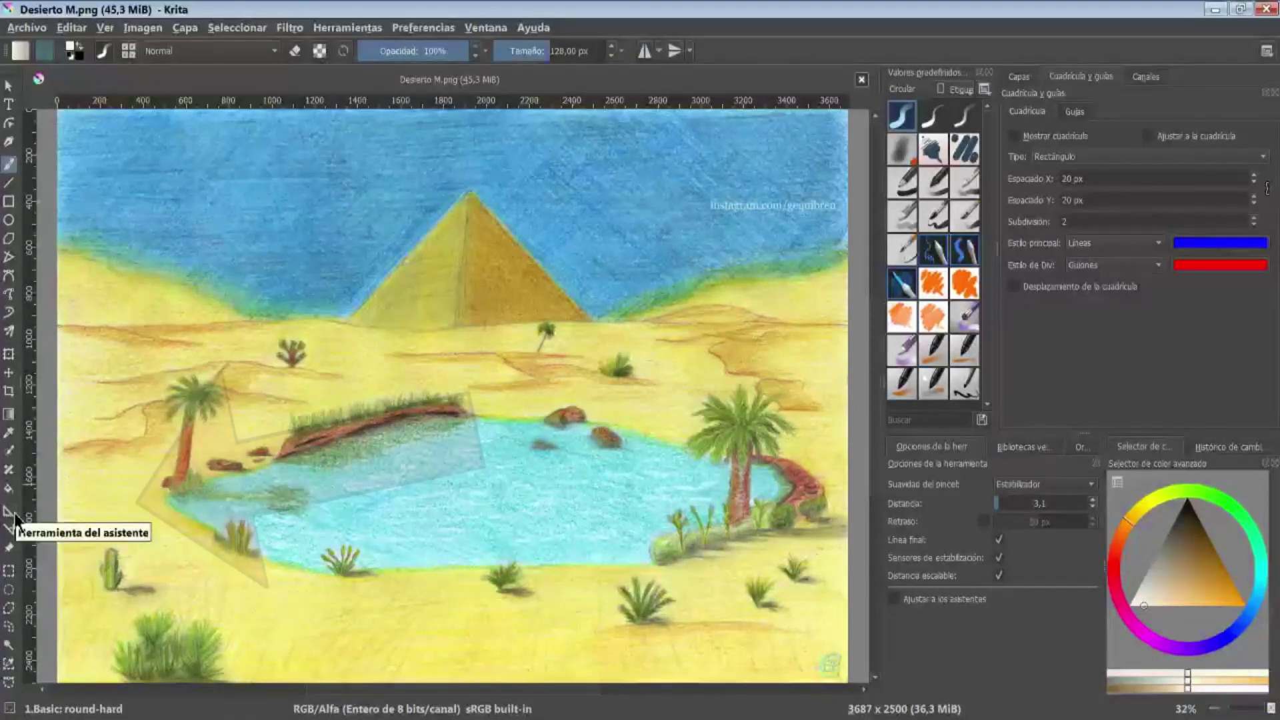
{"action": "left_click", "coordinate": [8, 511]}
{"action": "left_click", "coordinate": [1000, 489]}
{"action": "left_click", "coordinate": [953, 630]}
{"action": "left_click_drag", "start_coordinate": [222, 225], "coordinate": [660, 236]}
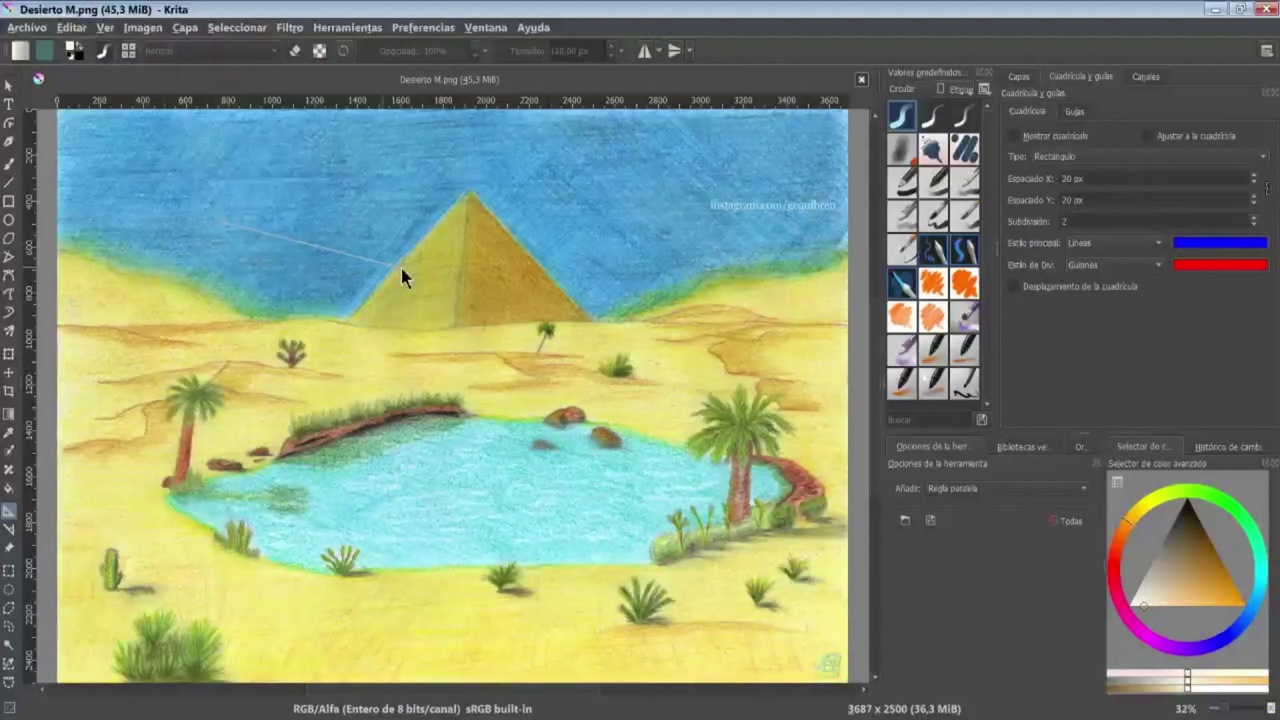
Step: Hide the assistants and their previews, switch to the brush, then show assistants again
{"action": "left_click", "coordinate": [105, 28]}
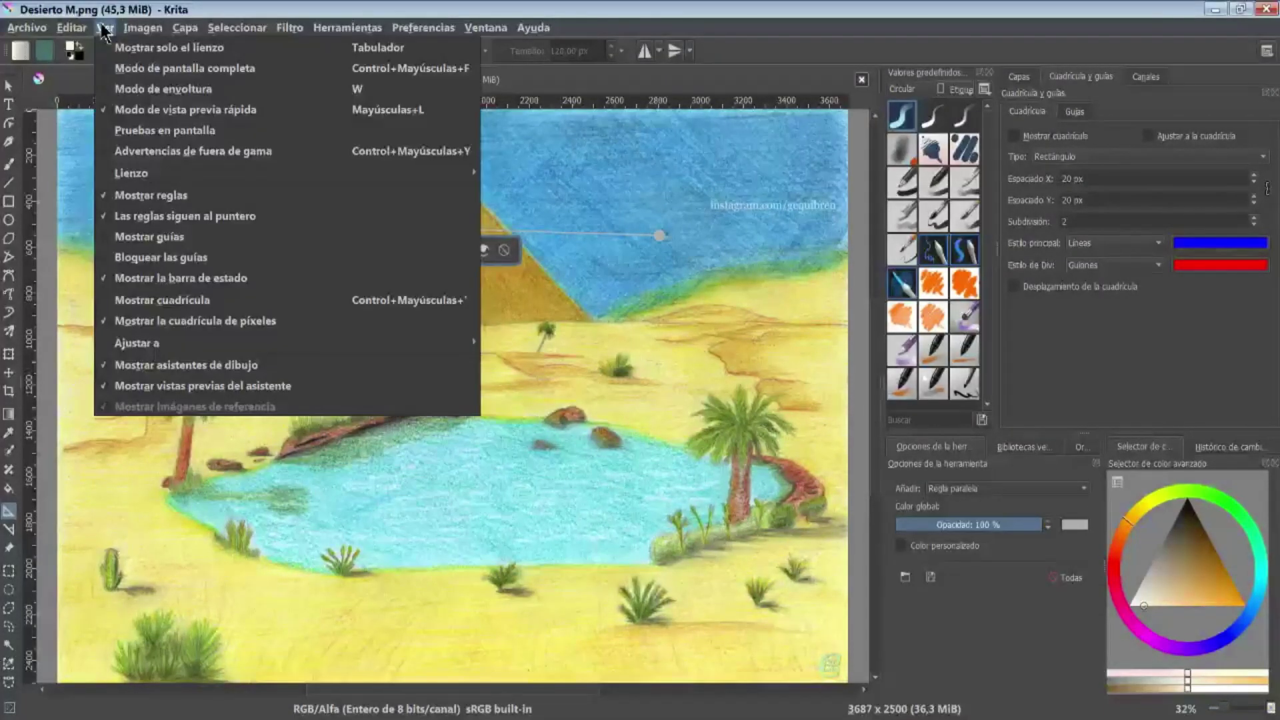
{"action": "left_click", "coordinate": [156, 368]}
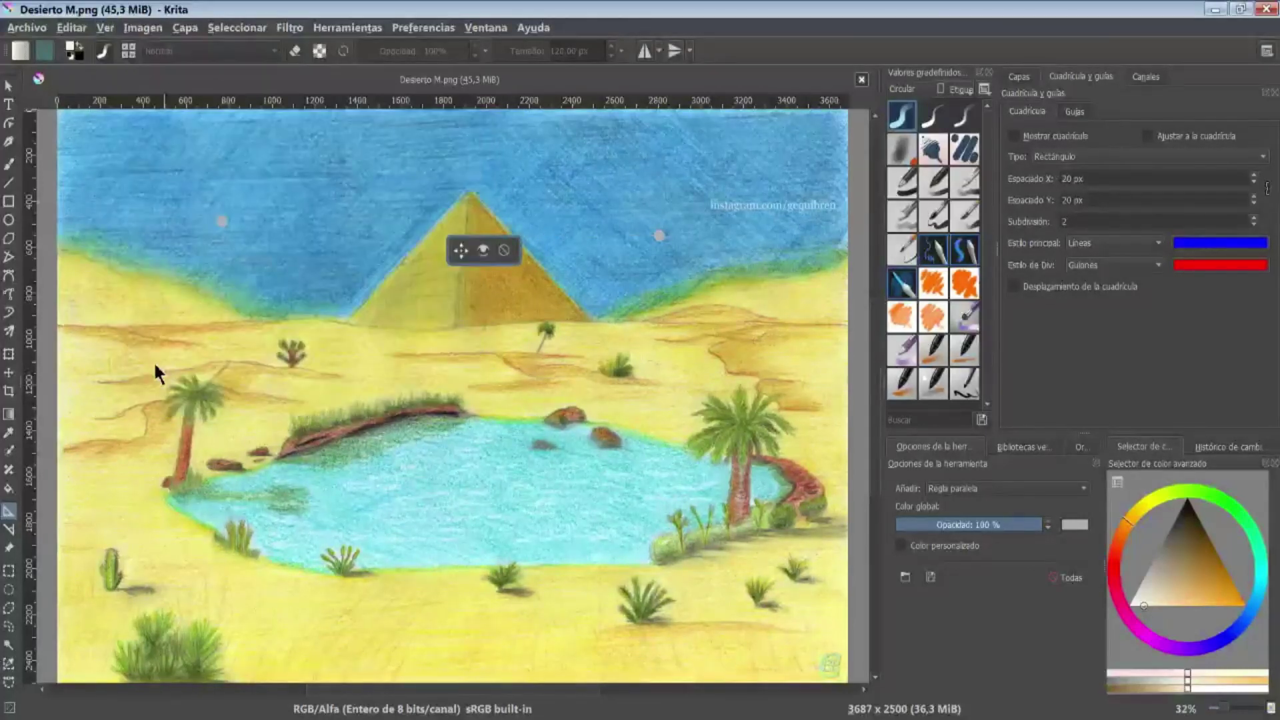
{"action": "left_click", "coordinate": [105, 28]}
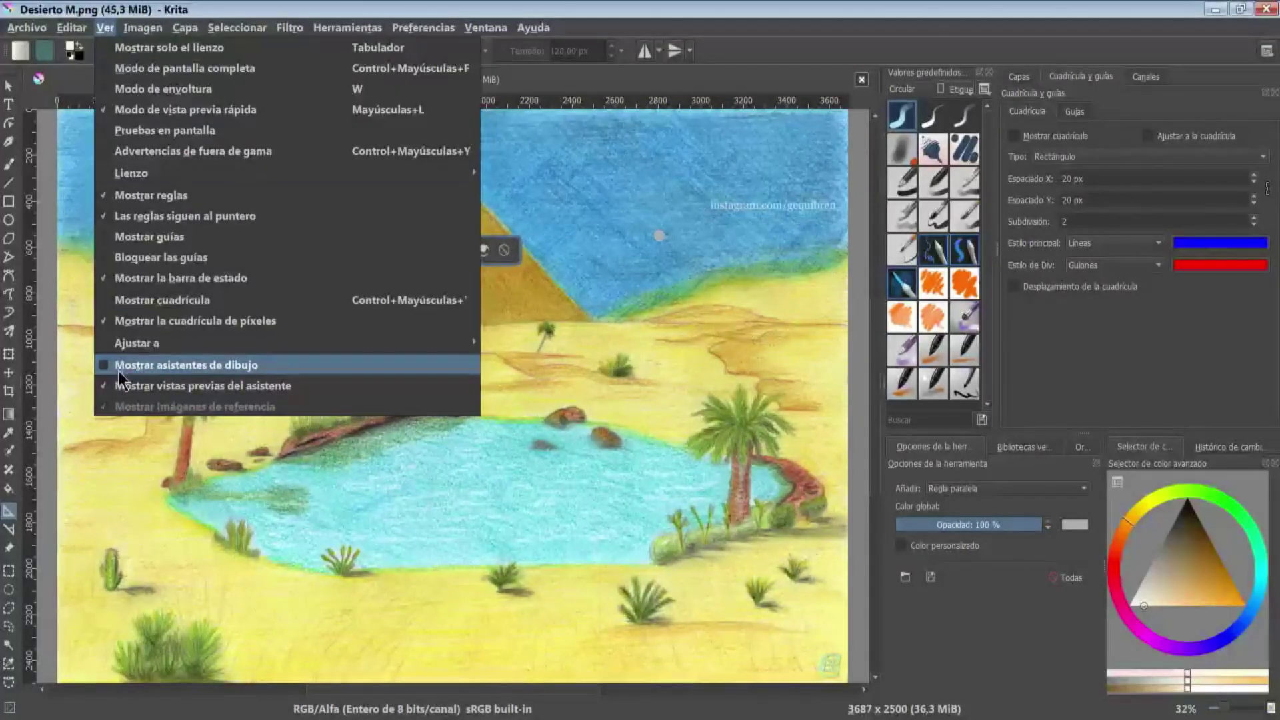
{"action": "left_click", "coordinate": [171, 363]}
{"action": "key", "text": "b"}
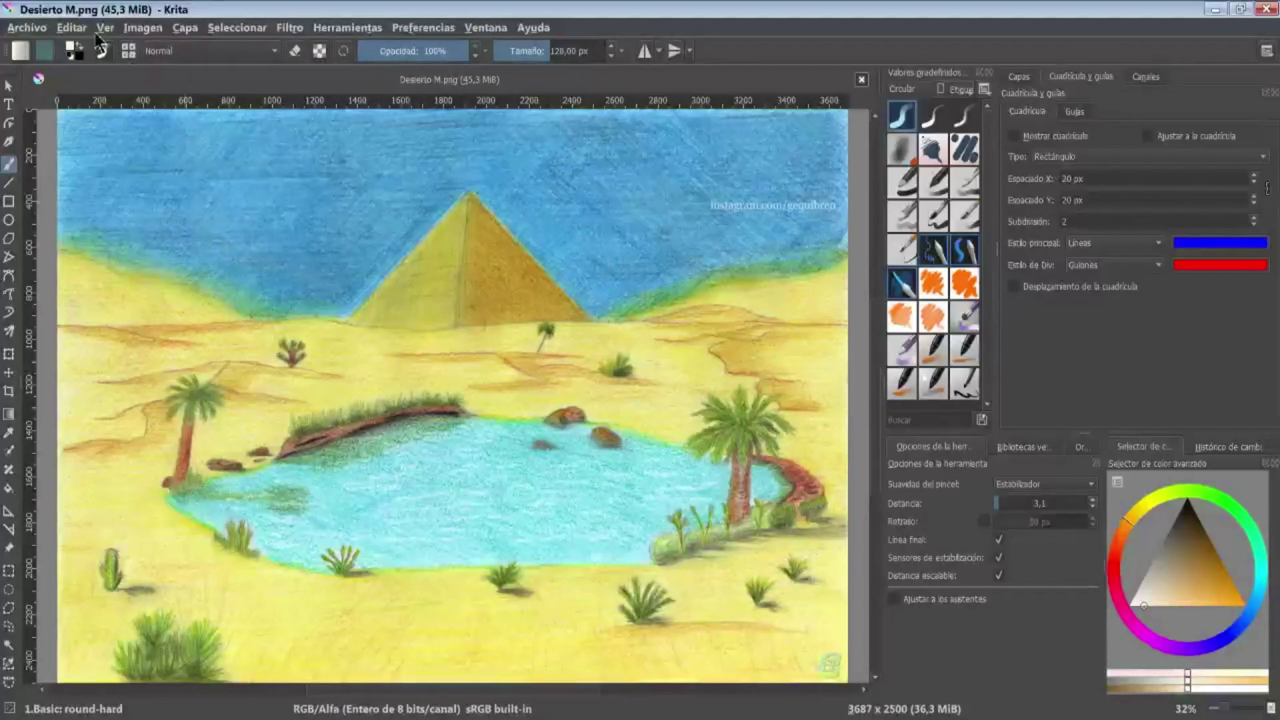
{"action": "left_click", "coordinate": [105, 27]}
{"action": "left_click", "coordinate": [137, 387]}
Step: Turn on Ajustar a los asistentes and test straight strokes along the ruler, undoing them
{"action": "left_click_drag", "start_coordinate": [166, 207], "coordinate": [733, 230]}
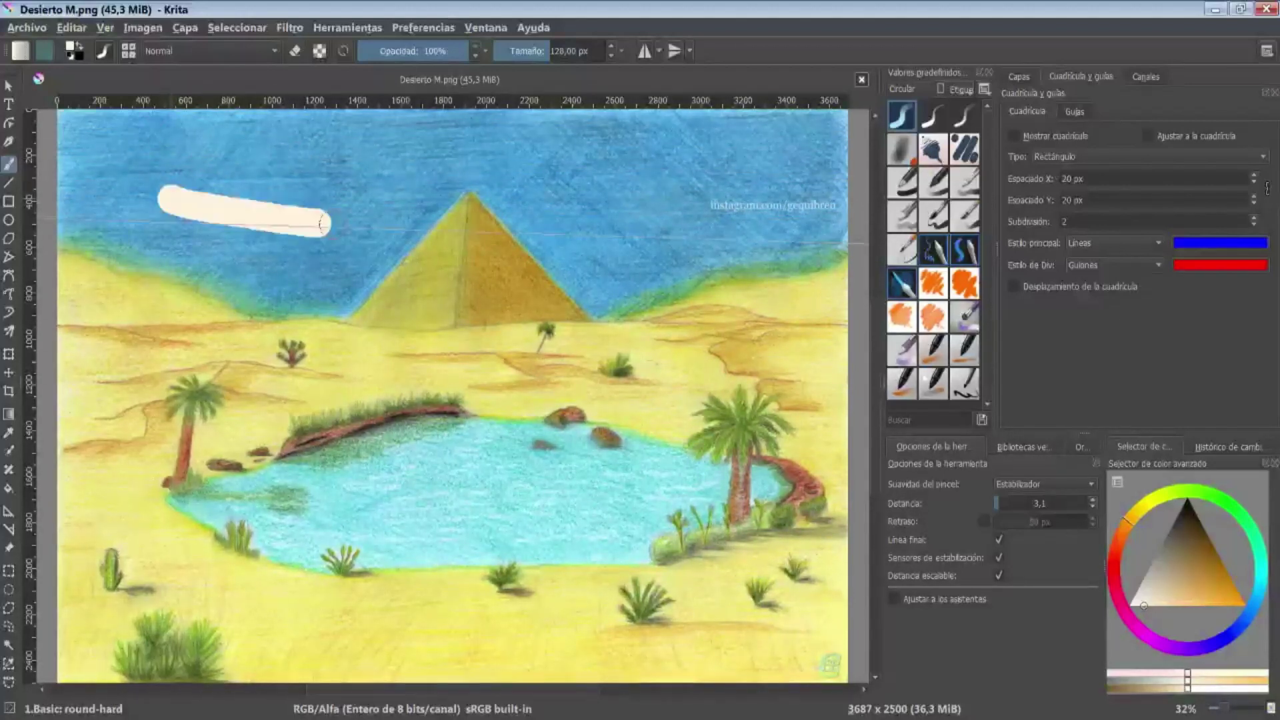
{"action": "key", "text": "ctrl+z"}
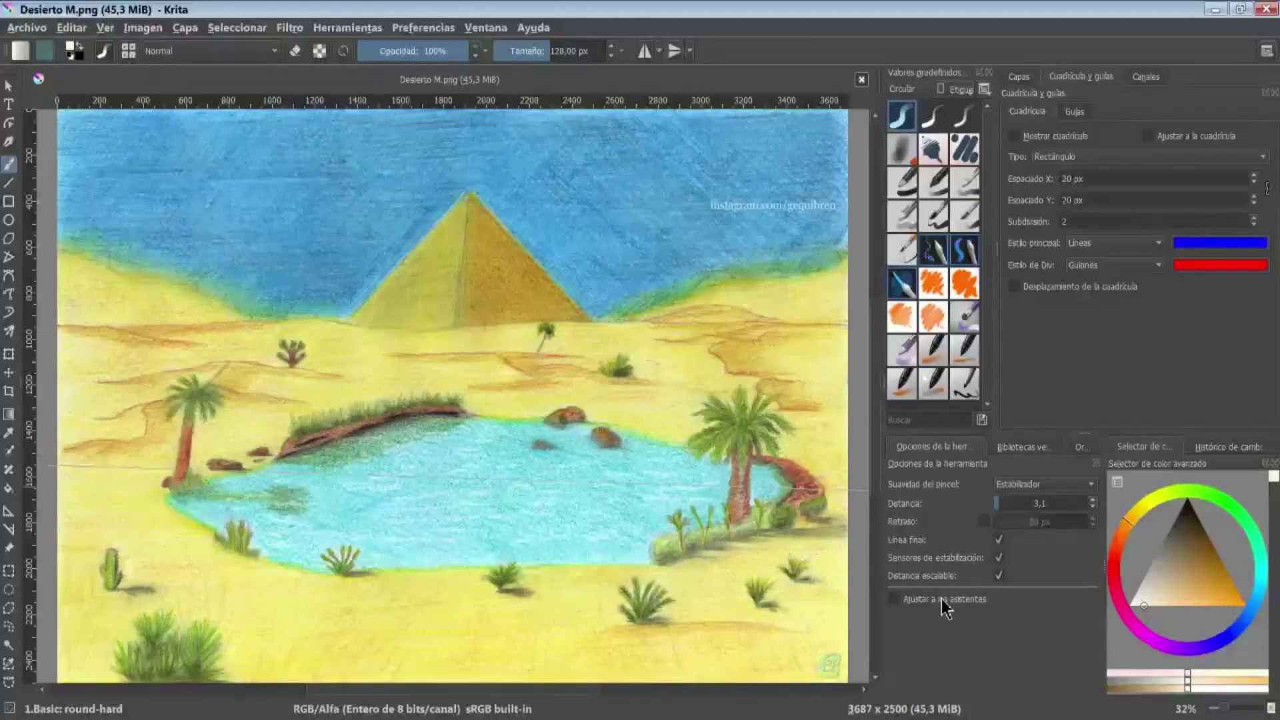
{"action": "left_click", "coordinate": [946, 608]}
{"action": "left_click_drag", "start_coordinate": [183, 227], "coordinate": [837, 248]}
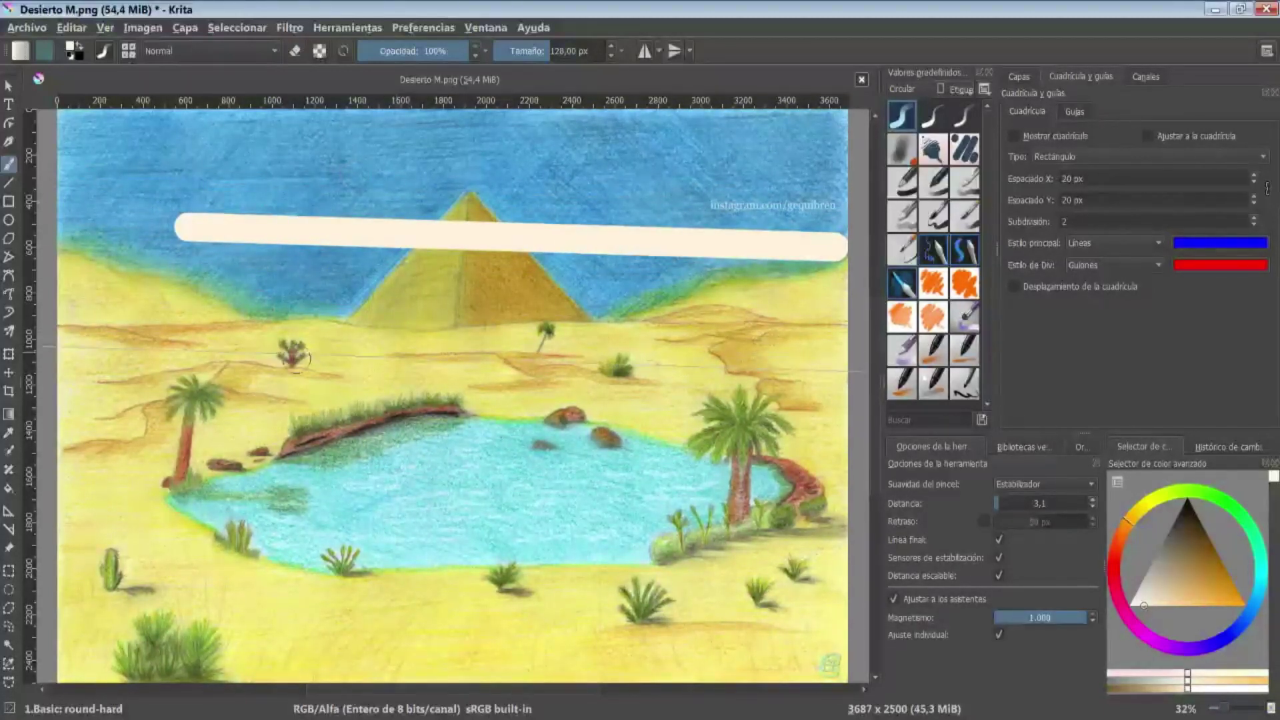
{"action": "key", "text": "ctrl+z"}
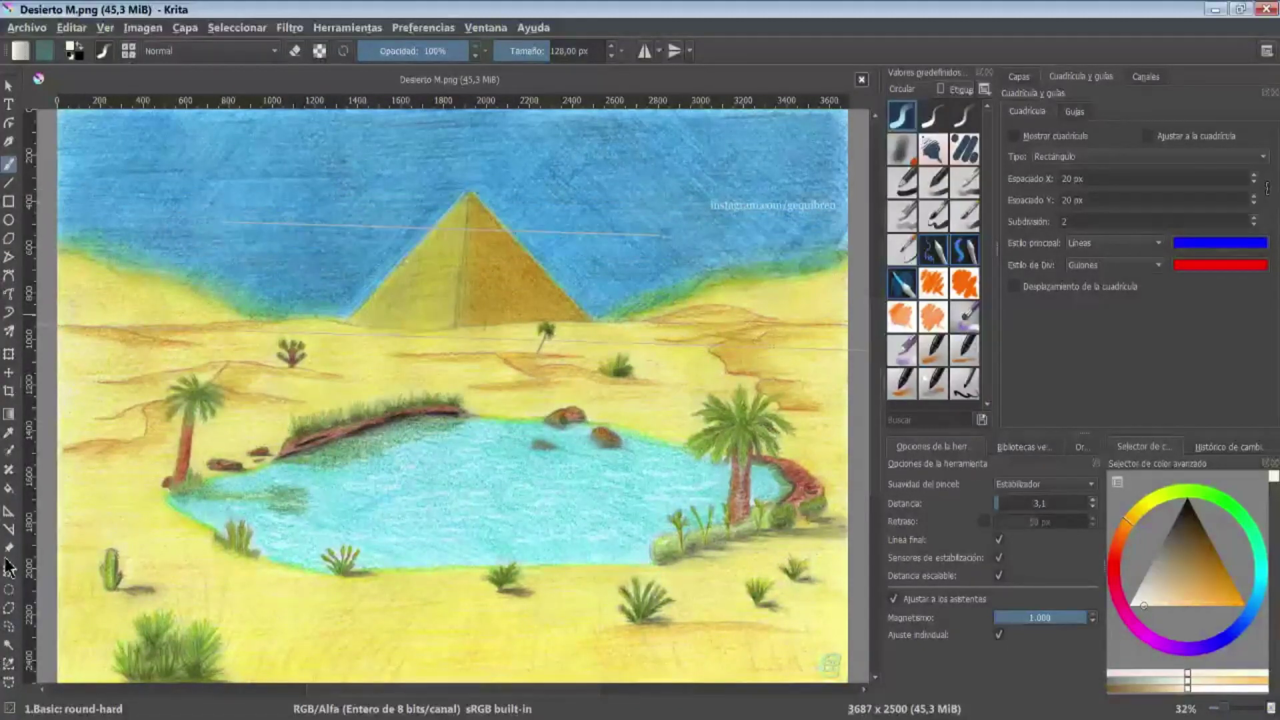
Step: Add Mano fondo.jpg as a reference image, then hide the reference images
{"action": "left_click", "coordinate": [9, 548]}
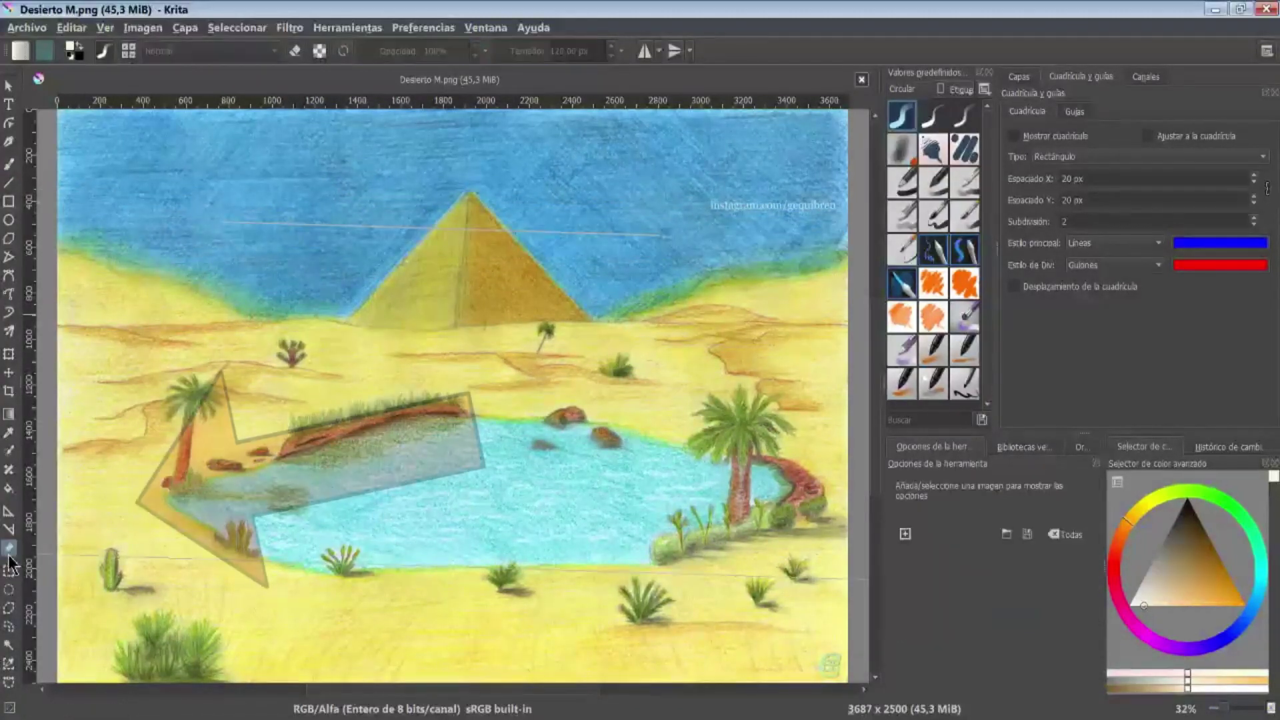
{"action": "left_click", "coordinate": [905, 533]}
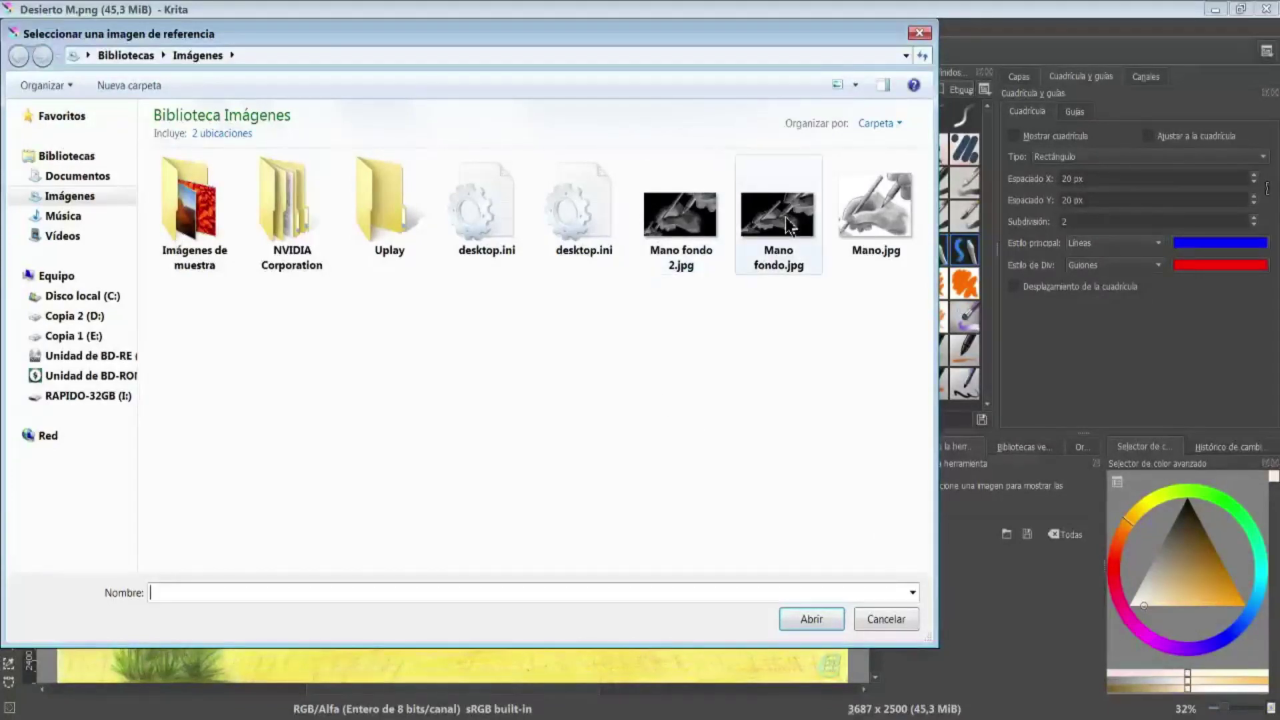
{"action": "double_click", "coordinate": [774, 200]}
{"action": "left_click", "coordinate": [105, 27]}
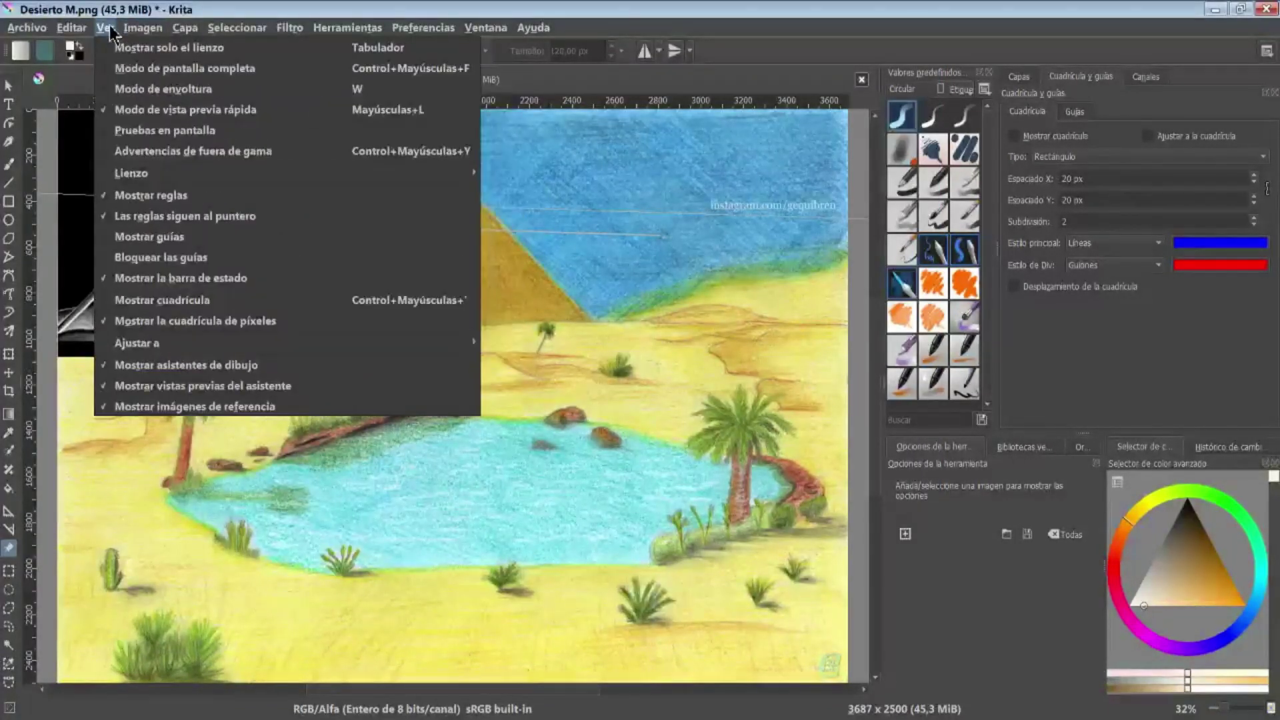
{"action": "left_click", "coordinate": [158, 411]}
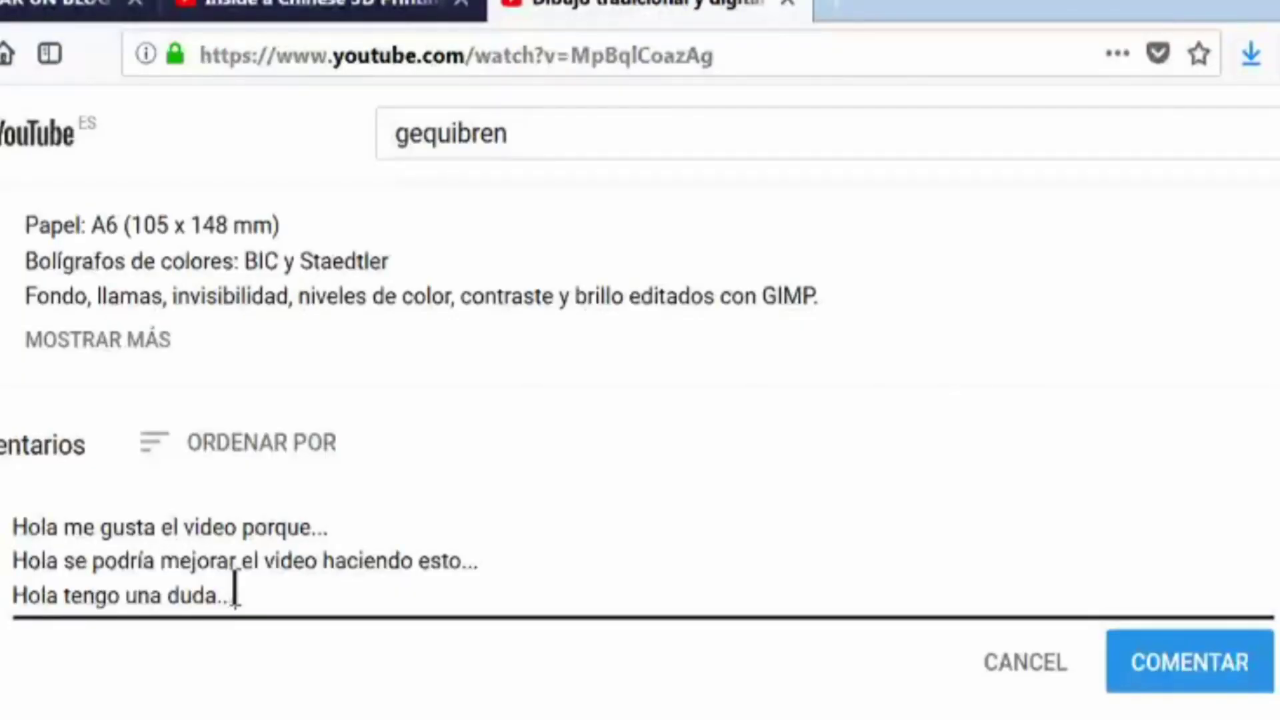
Step: Add the comment line 'Holdríeo de', subscribe with all notifications on, and like the video
{"action": "key", "text": "Return"}
{"action": "type", "text": "Hola podrías hacer un"}
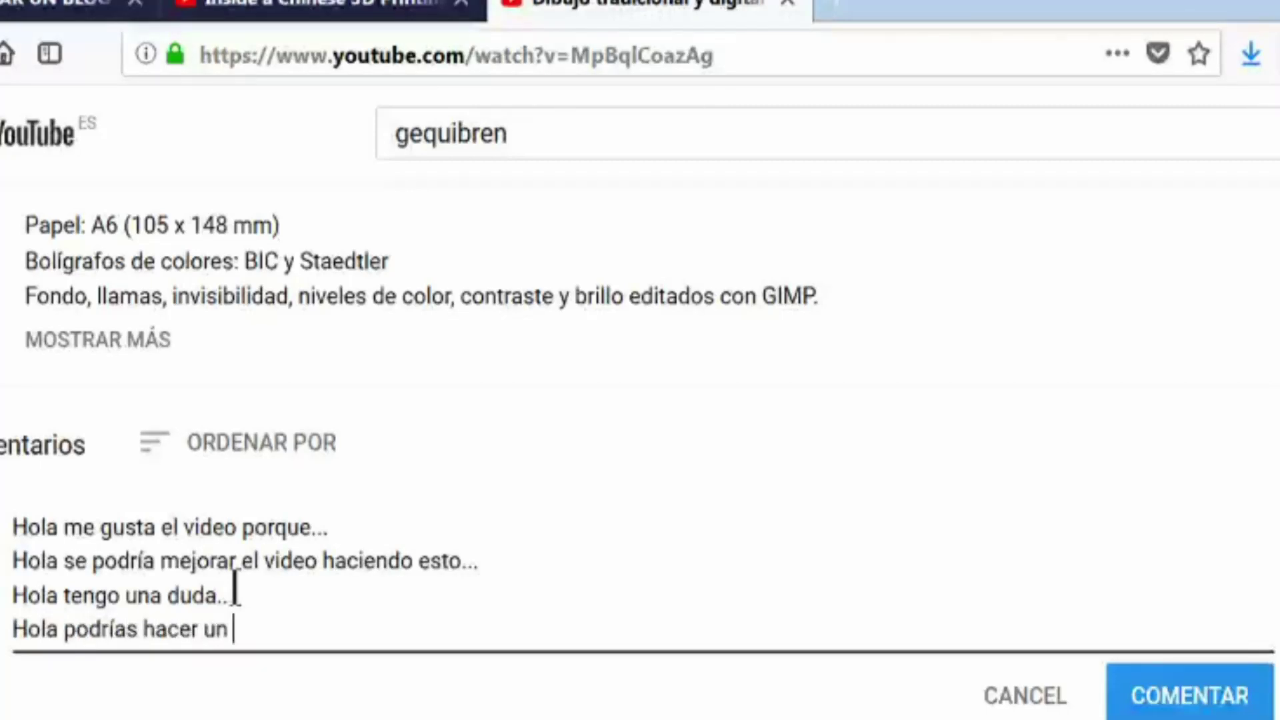
{"action": "type", "text": "eo de"}
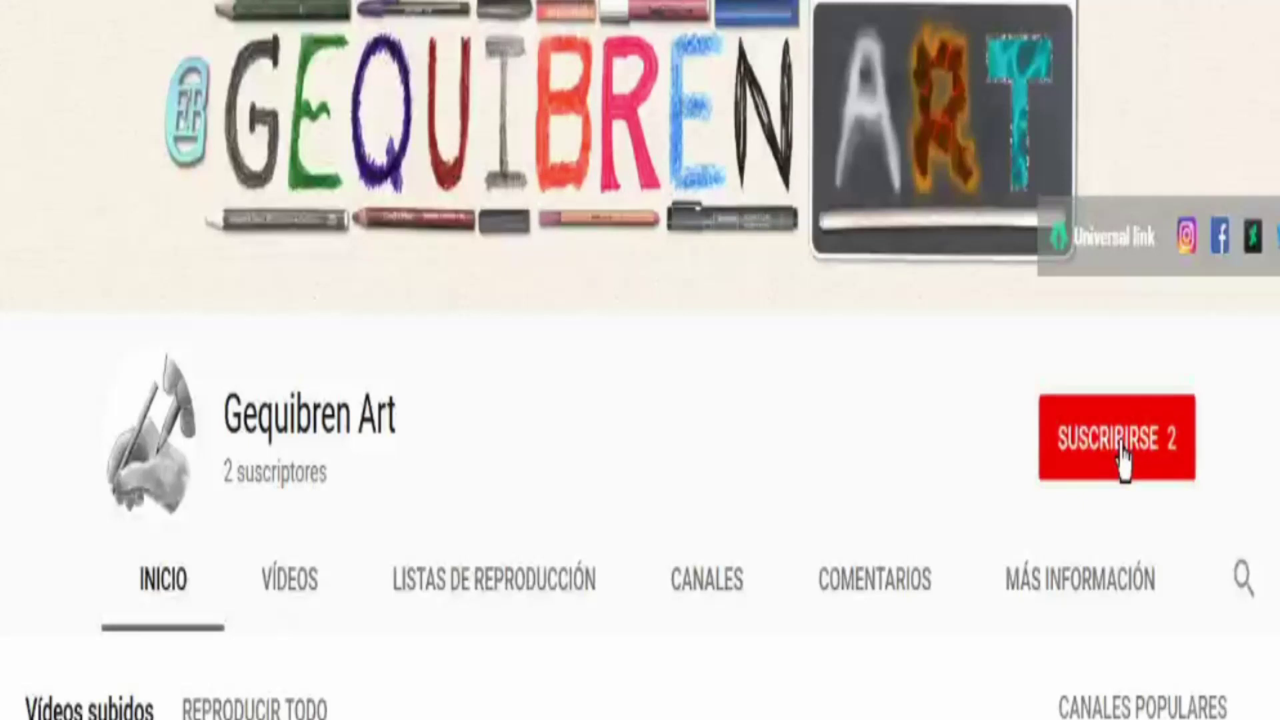
{"action": "left_click", "coordinate": [1123, 453]}
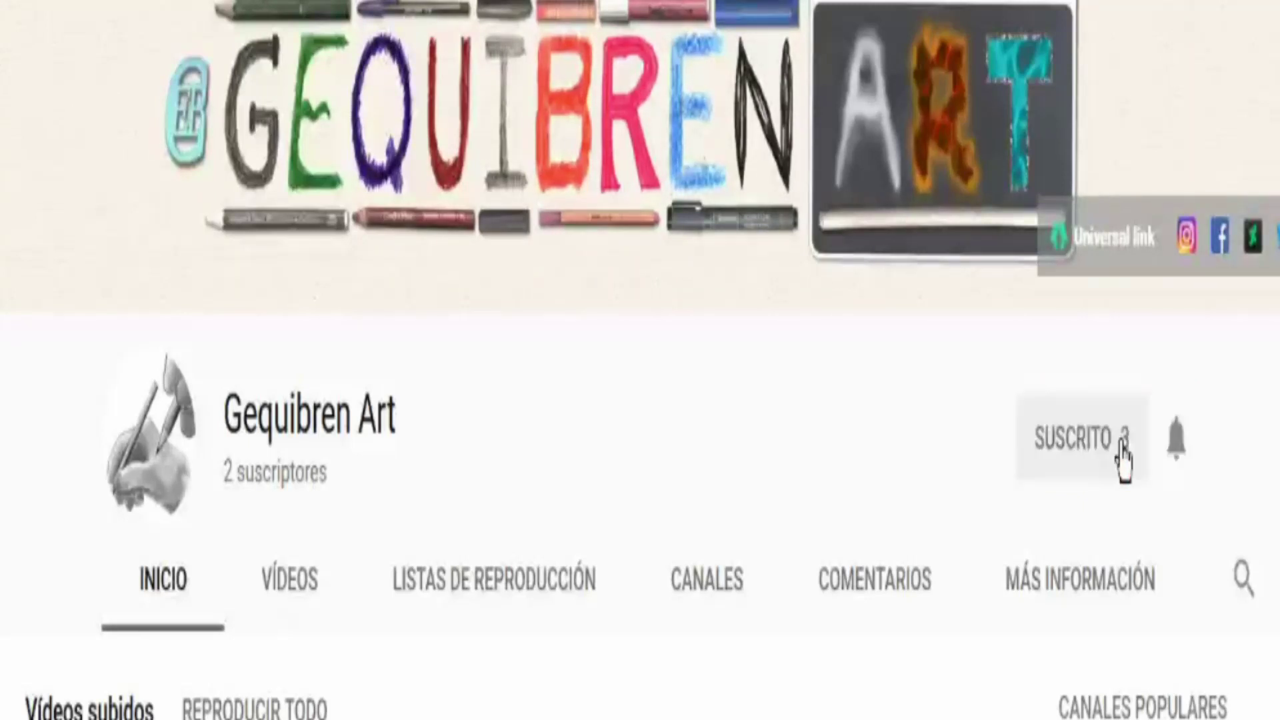
{"action": "left_click", "coordinate": [1178, 456]}
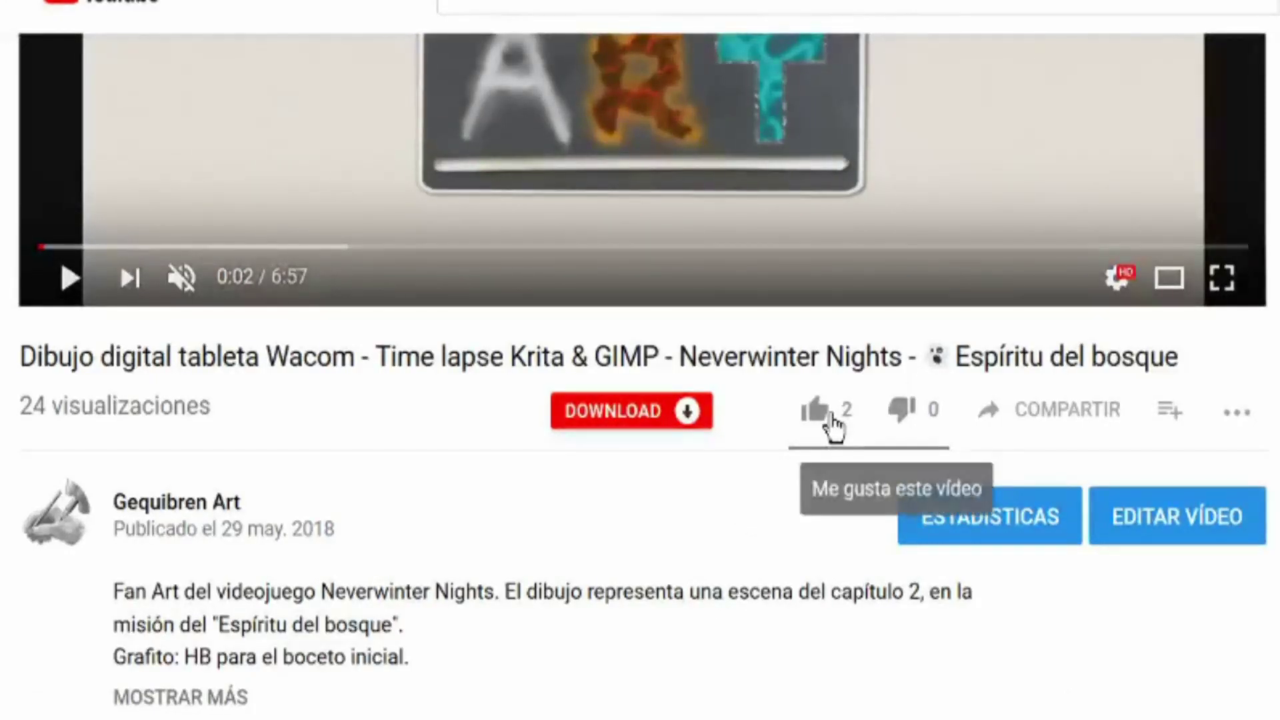
{"action": "left_click", "coordinate": [832, 423]}
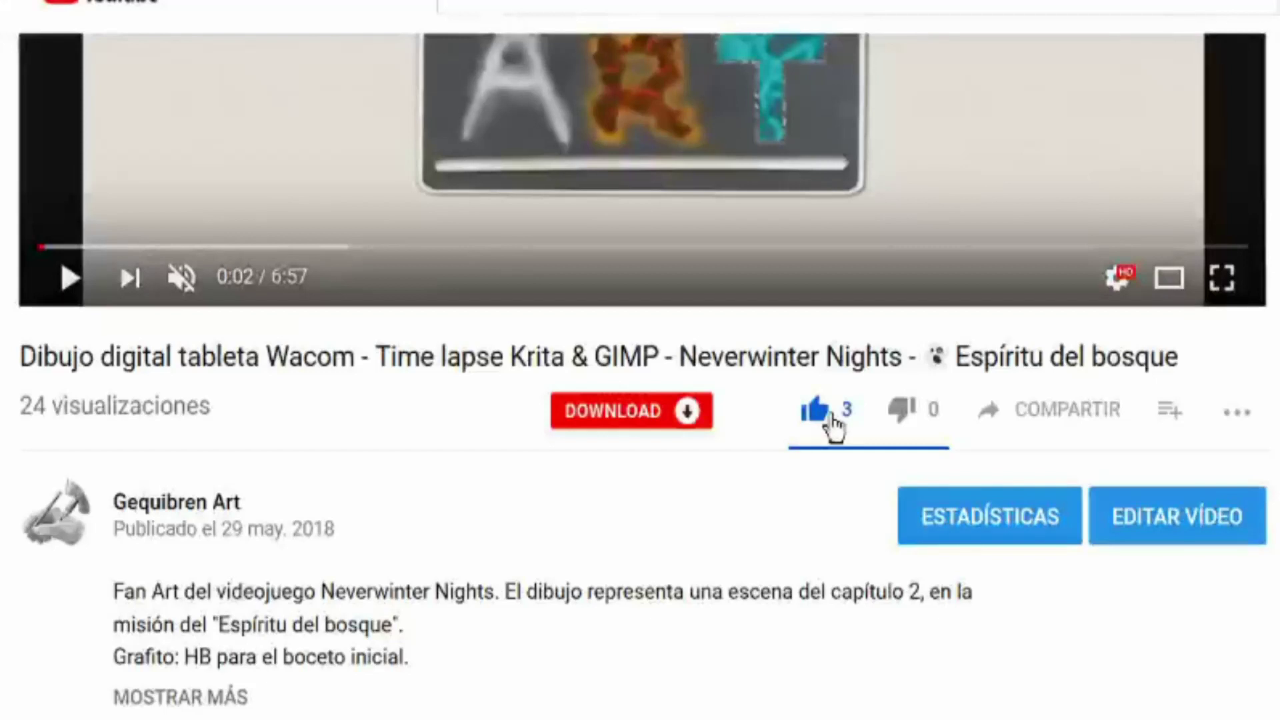